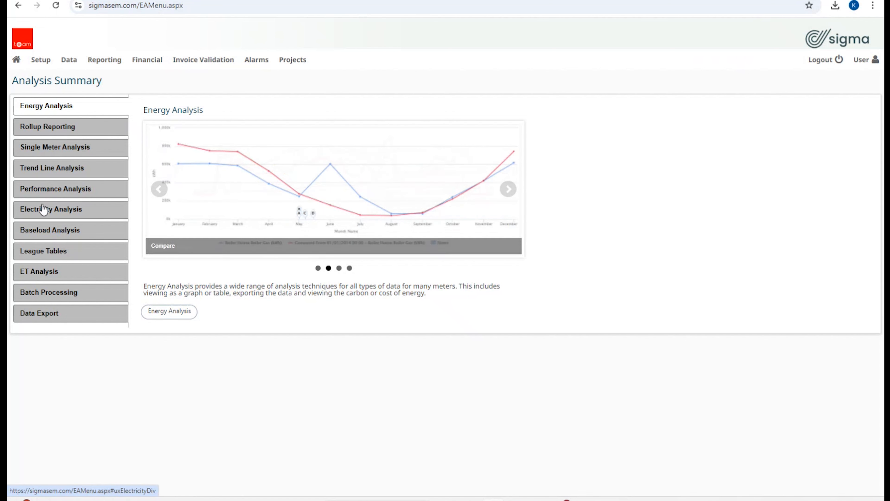
Step: Review the Analysis Summary overviews of each analysis type, from Rollup Reporting through Data Export
left_click(60, 133)
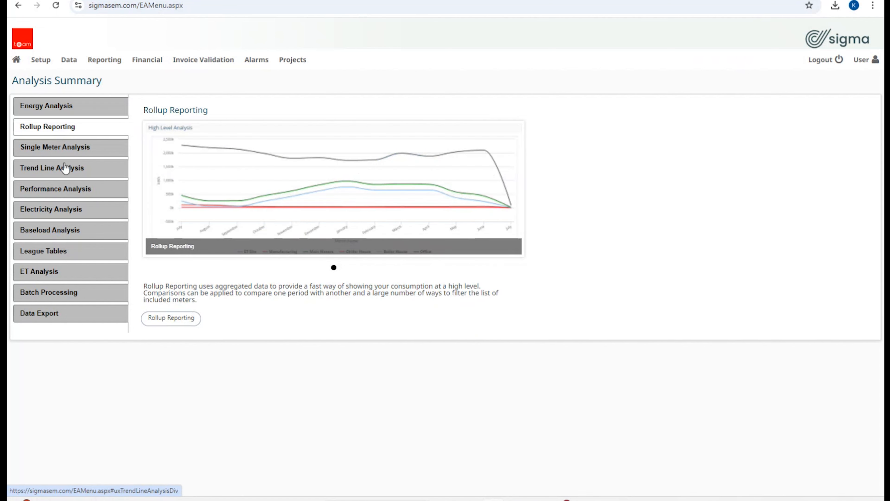
left_click(62, 152)
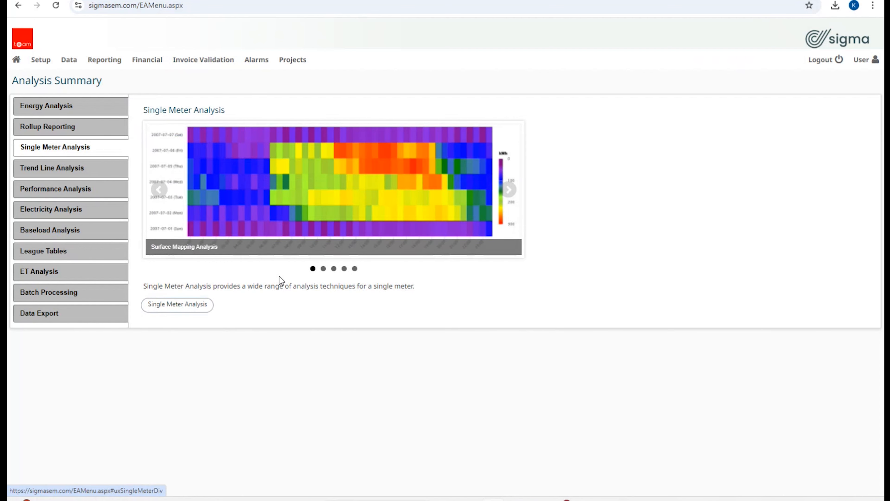
left_click(44, 171)
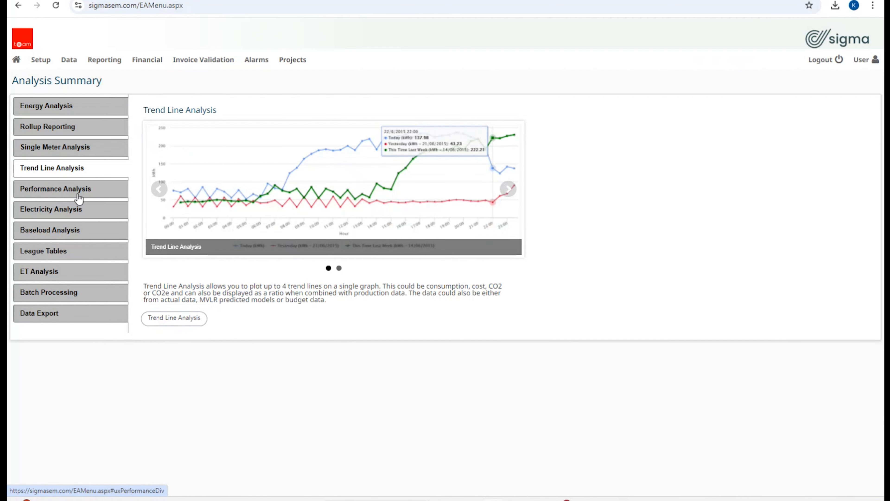
left_click(75, 191)
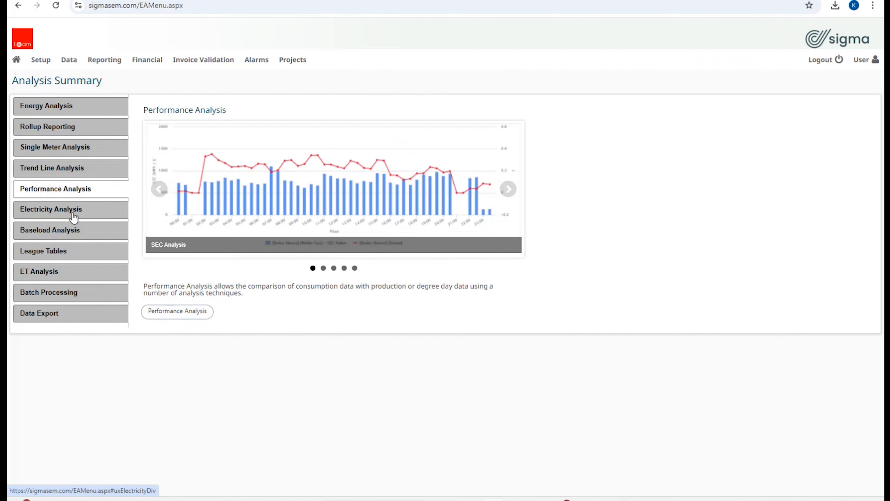
left_click(71, 216)
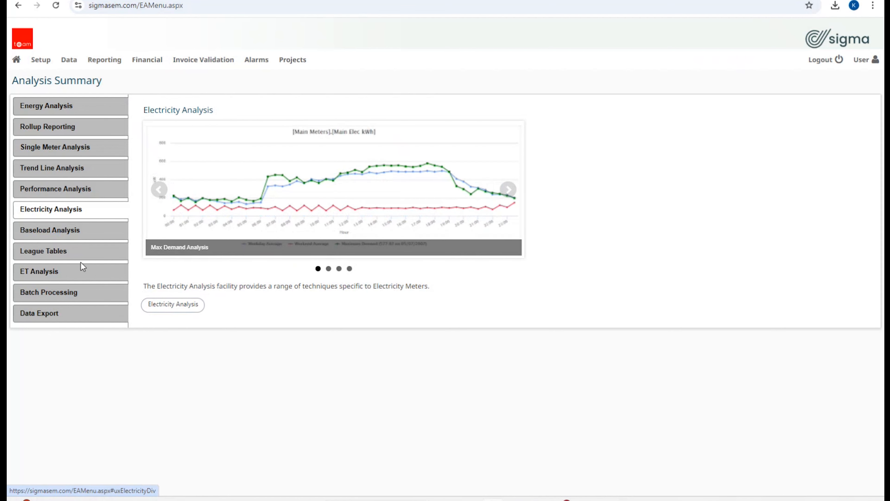
left_click(66, 235)
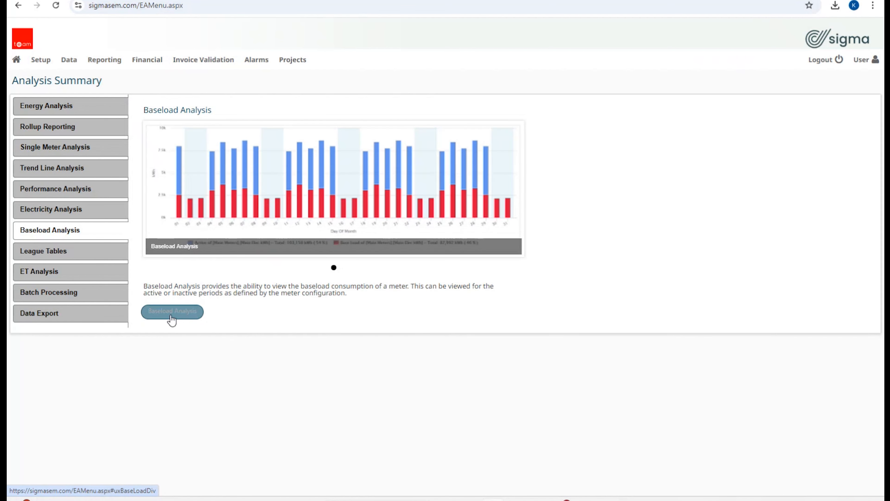
left_click(76, 252)
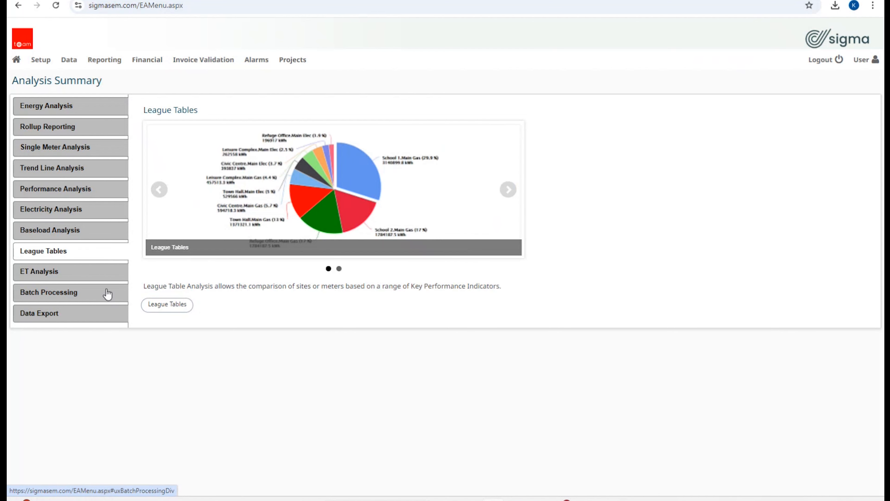
left_click(82, 278)
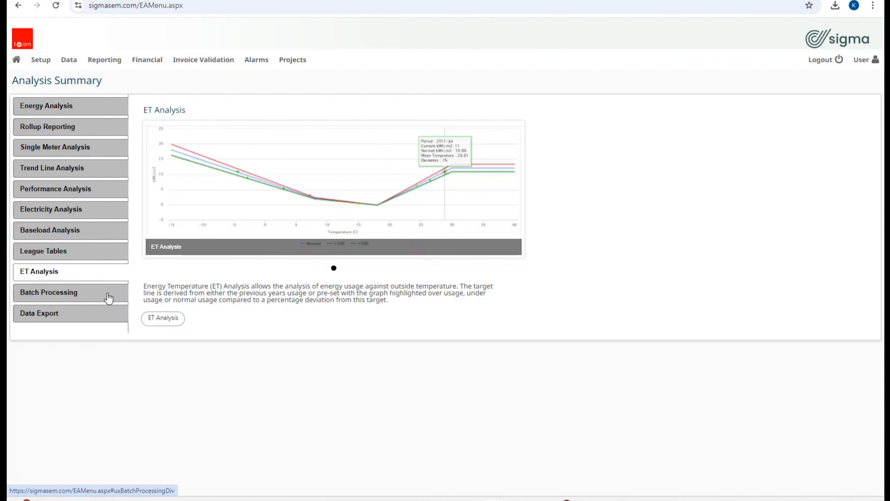
left_click(109, 298)
left_click(98, 314)
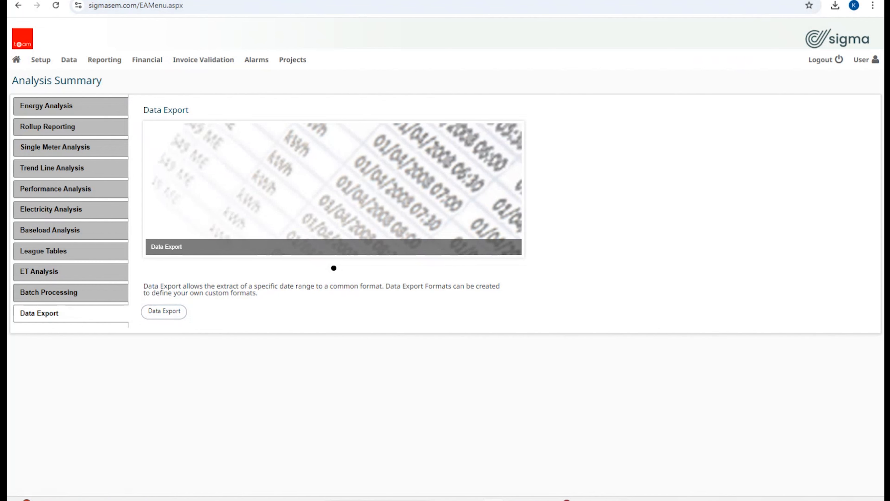
Step: Switch to the Sigma User Manual and read the Analysis Report Descriptions page down to its Analysis Reports table
left_click(197, 1)
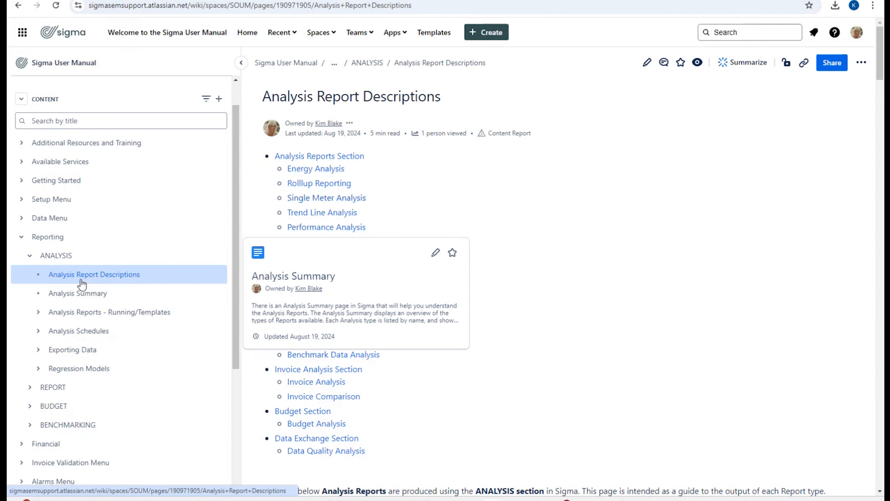
left_click(110, 277)
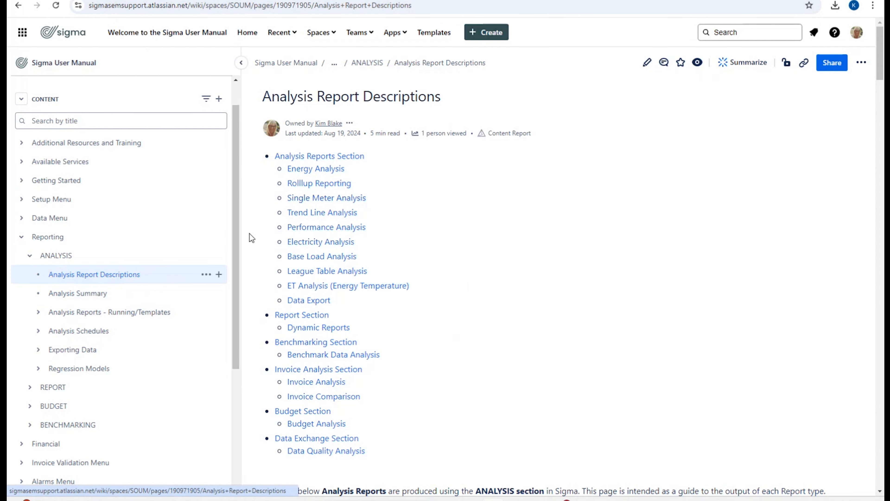
scroll(456, 182, "down", 9)
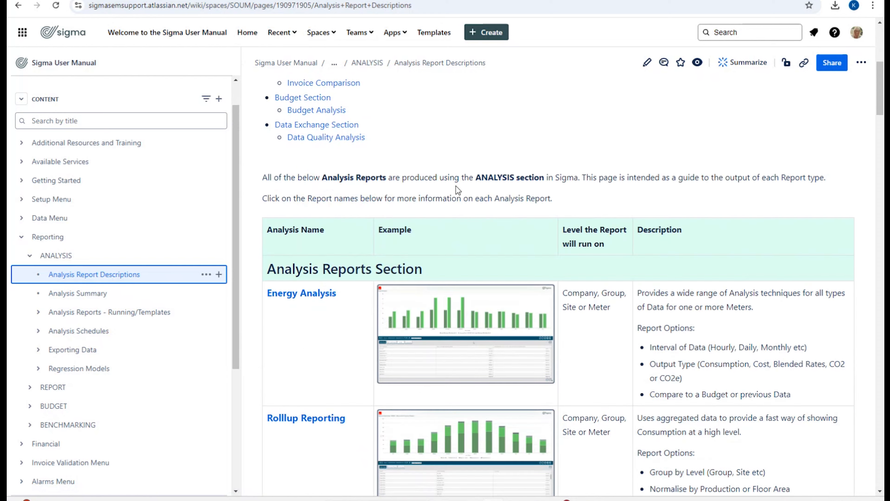
scroll(456, 186, "down", 2)
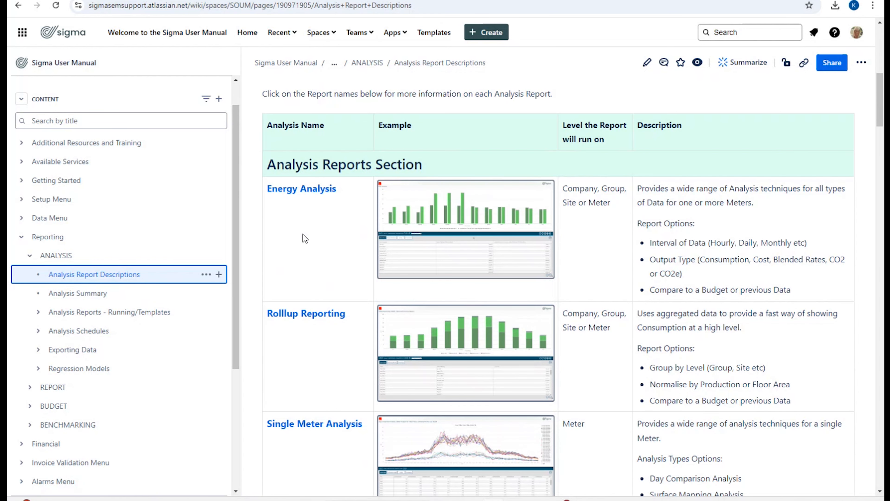
mouse_move(437, 233)
Step: Switch back to the Sigma application and open the Energy Analysis report
key("ctrl+Tab")
mouse_move(113, 57)
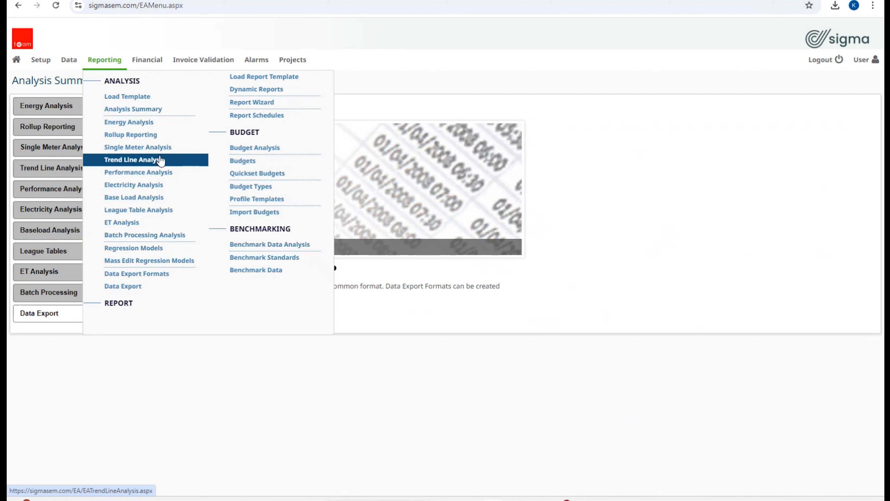
left_click(141, 122)
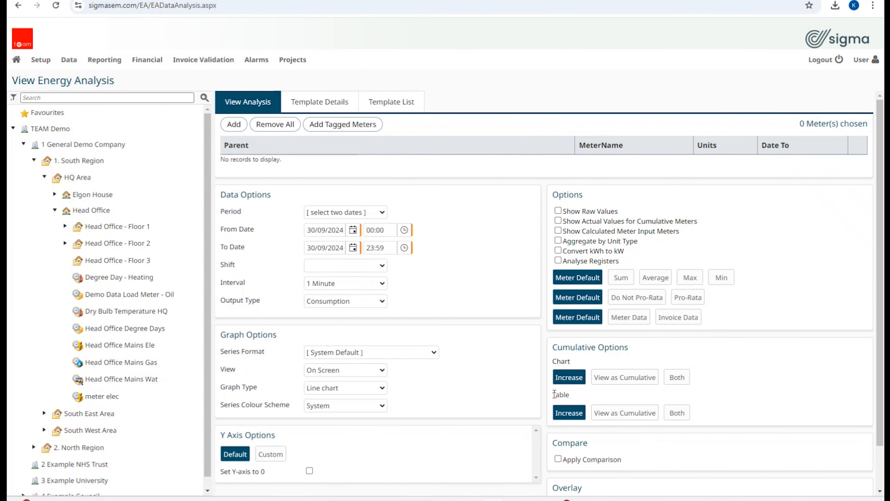
Step: Review the Energy Analysis report options, template details and template list, and return to the analysis view
scroll(555, 396, "down", 2)
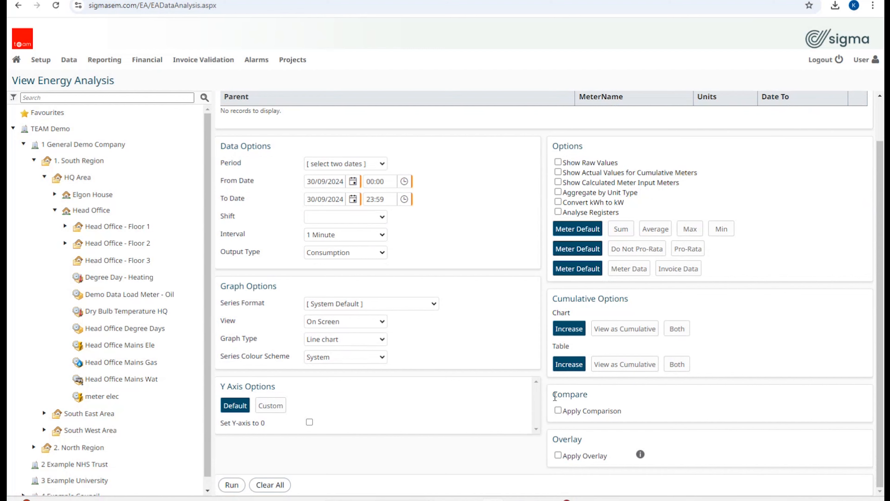
scroll(555, 396, "up", 2)
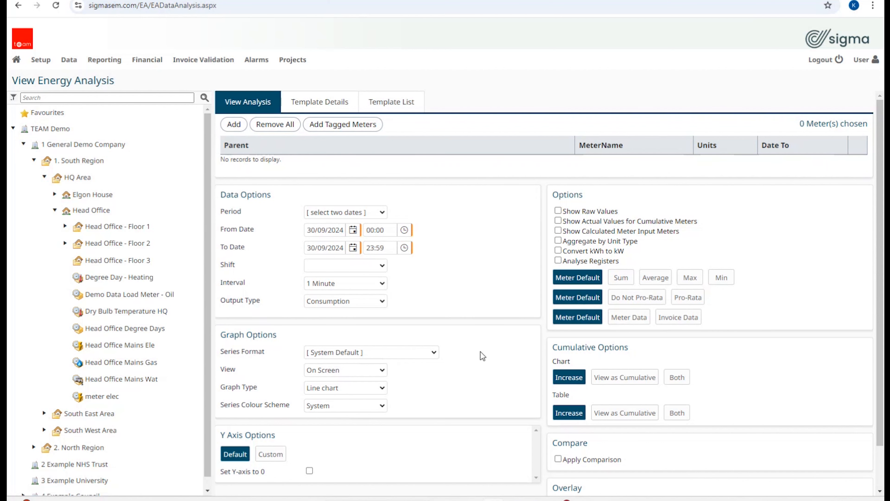
scroll(480, 352, "down", 2)
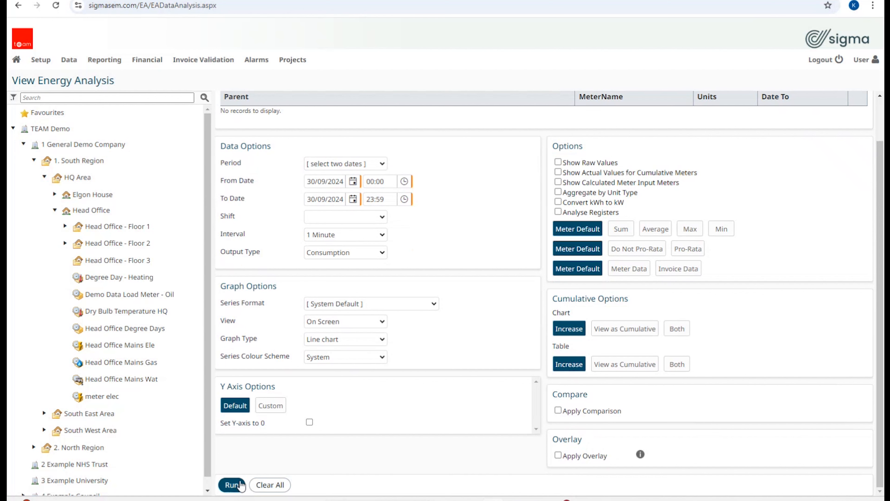
scroll(353, 336, "up", 2)
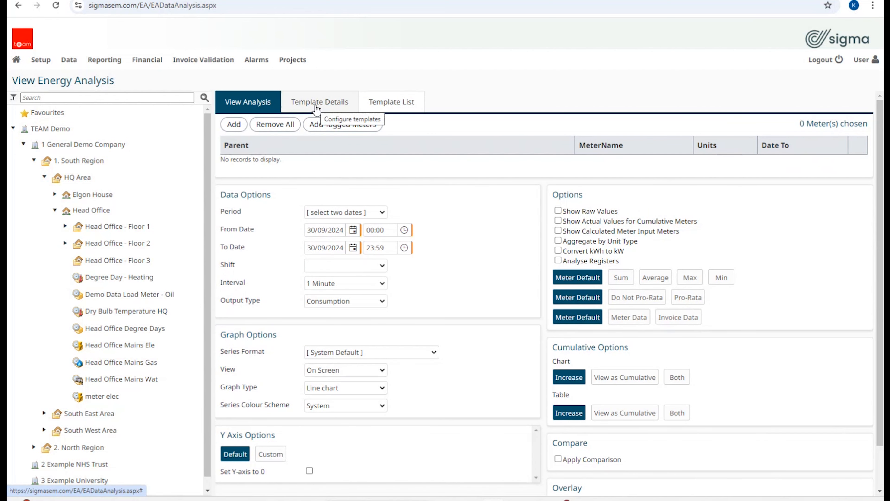
left_click(316, 106)
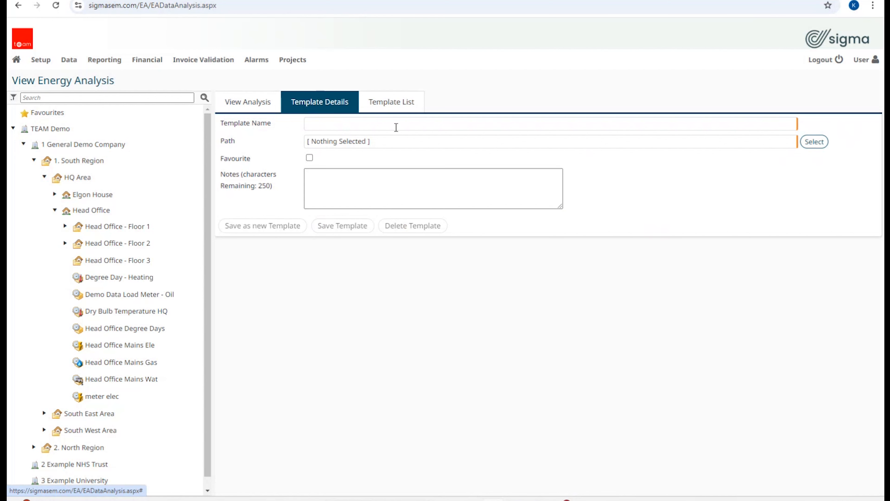
left_click(397, 105)
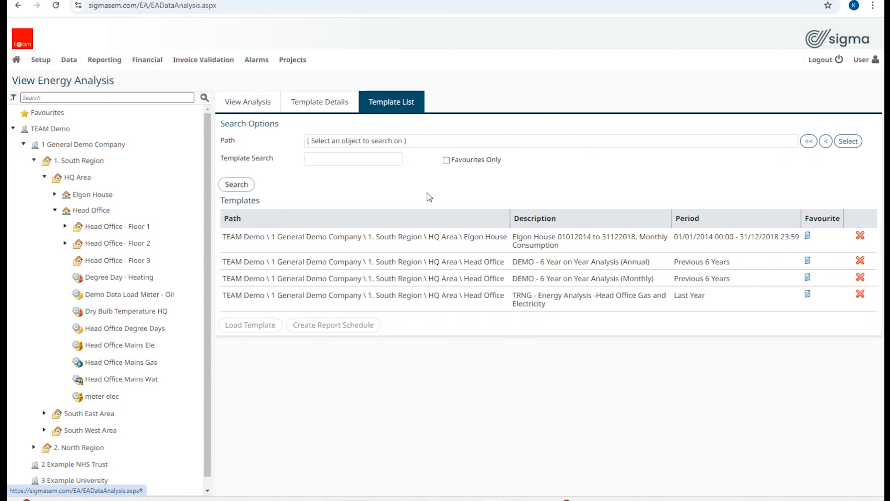
left_click(250, 112)
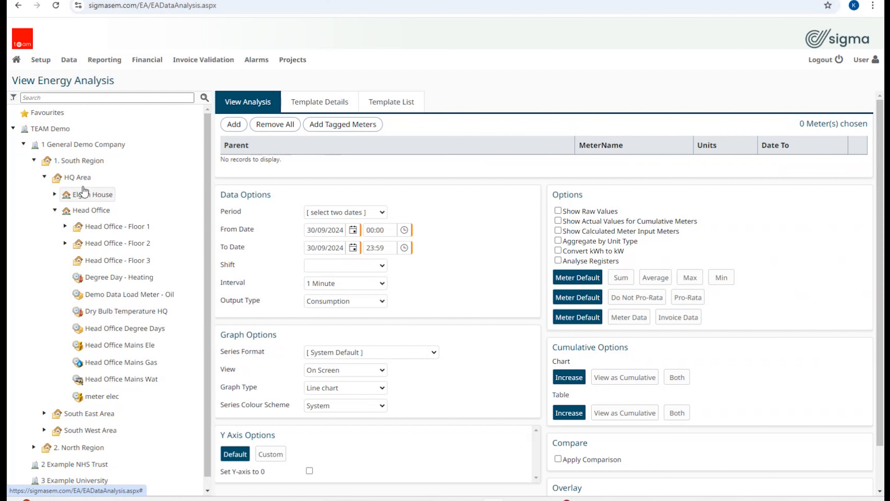
Step: Add all meters under HQ Area to the analysis and clear the meter list again
left_click(73, 179)
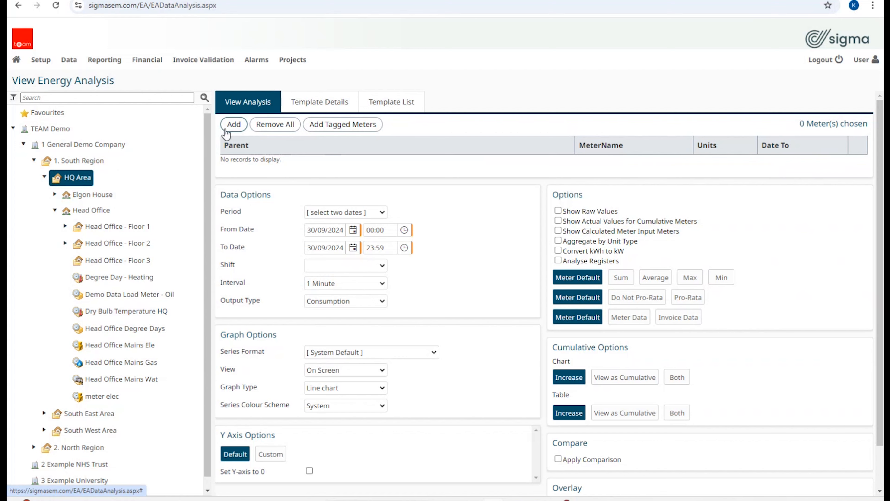
left_click(232, 125)
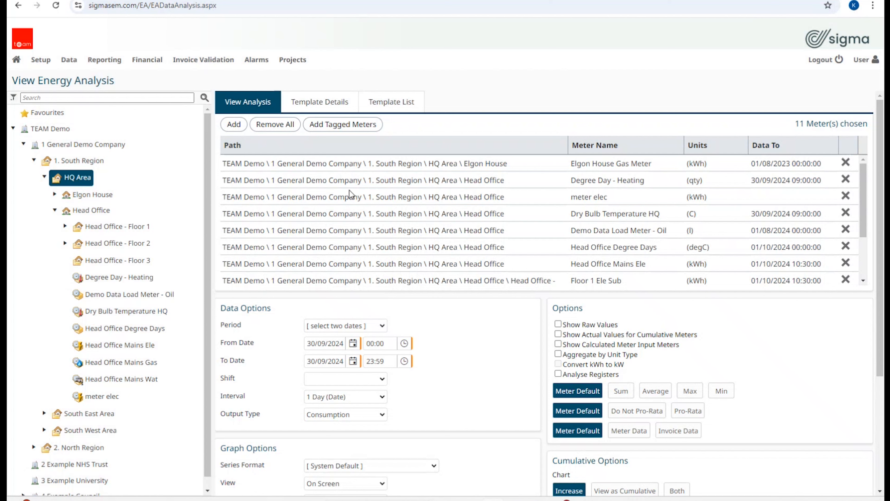
left_click(275, 125)
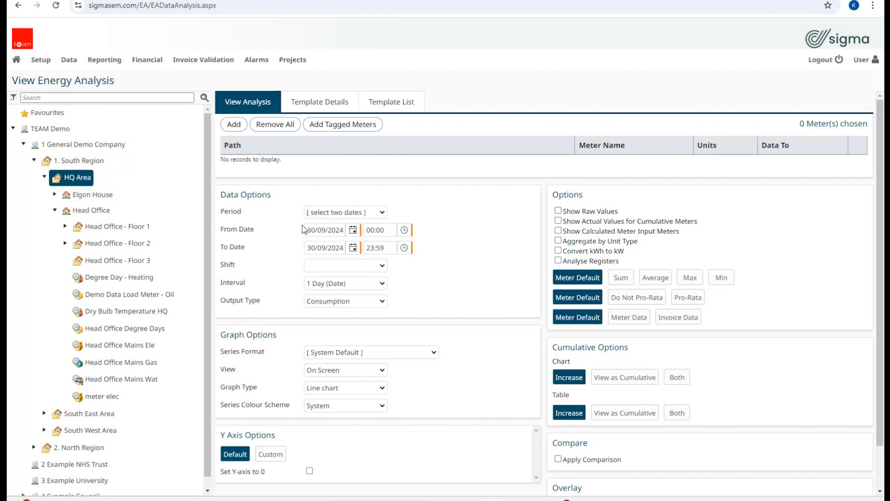
Step: Add the Head Office Mains Gas and Head Office Mains Wat meters individually and remove both from the list
left_click(124, 363)
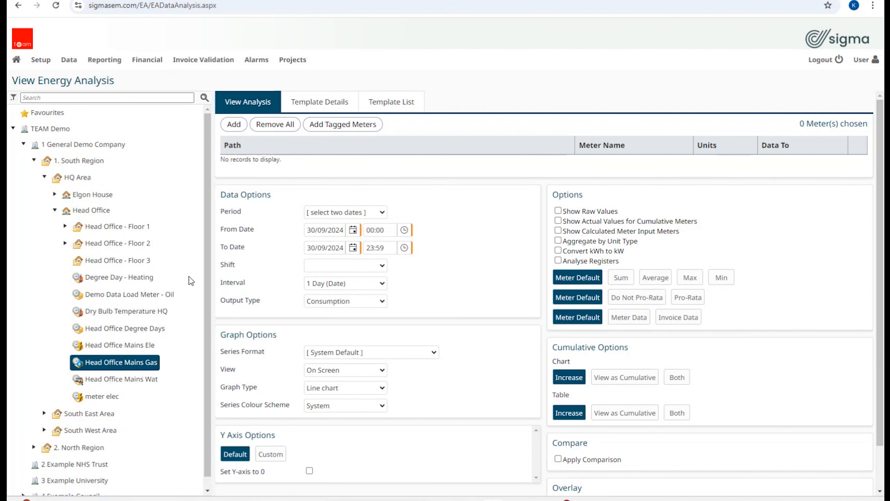
left_click(234, 124)
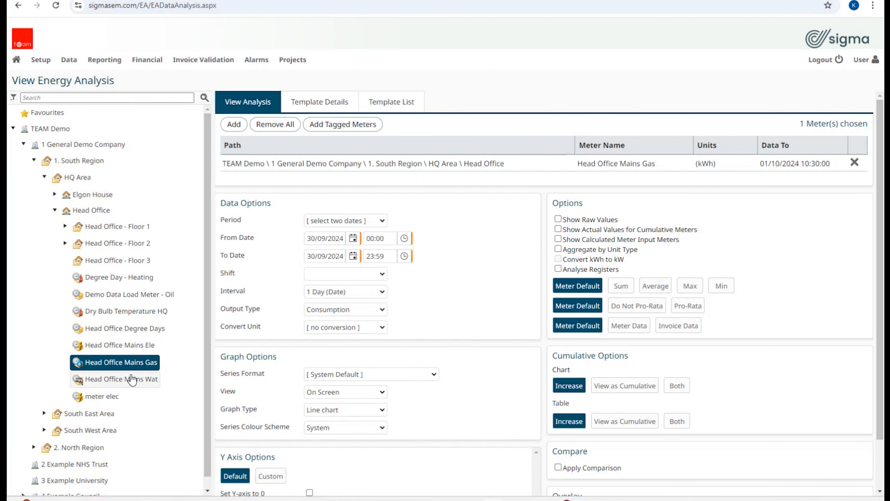
left_click(132, 379)
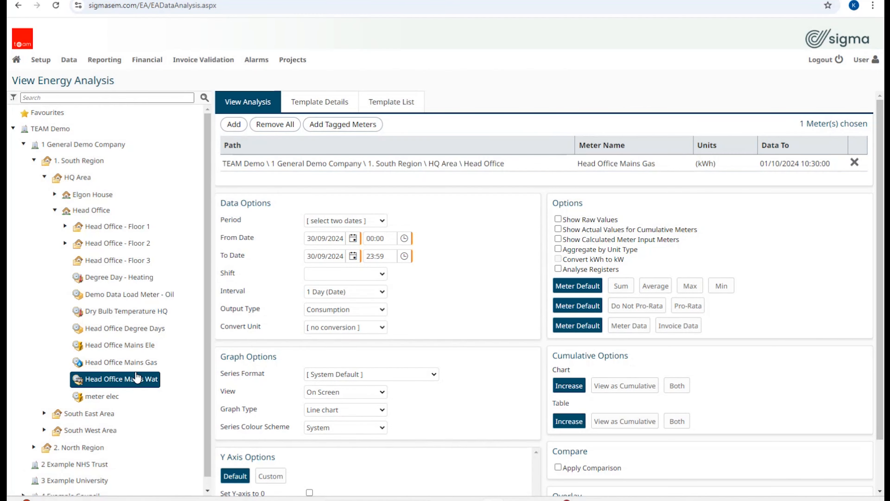
left_click(233, 124)
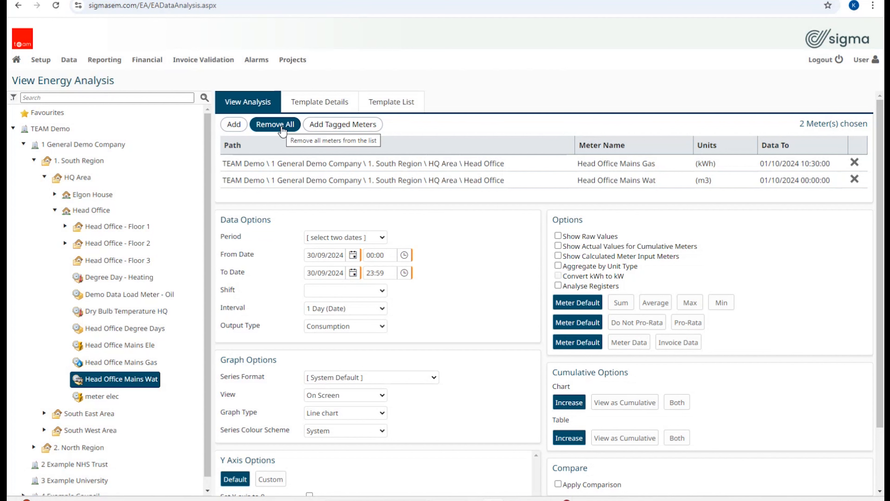
left_click(275, 124)
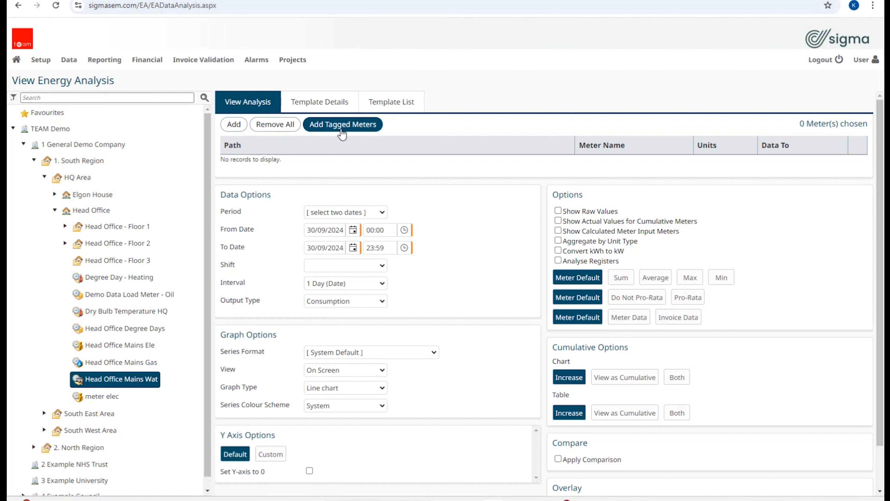
Step: Add all meters tagged Electricity to the analysis and look through the resulting meter list
left_click(343, 126)
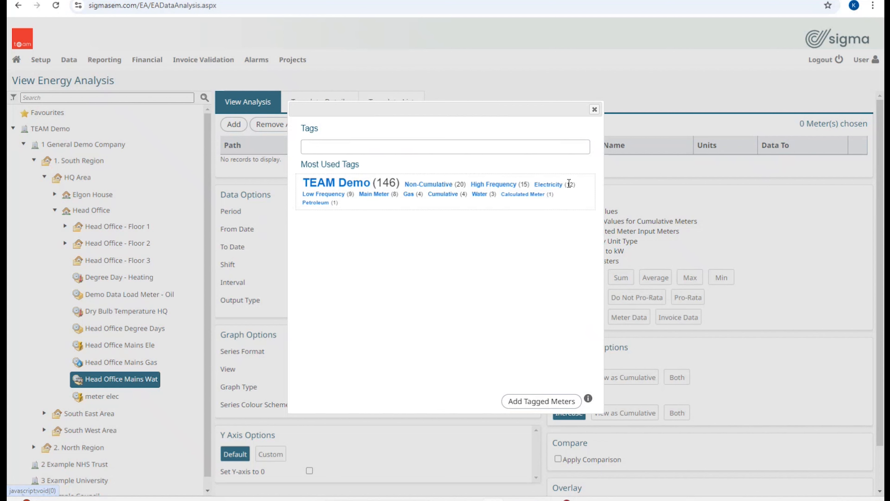
left_click(549, 185)
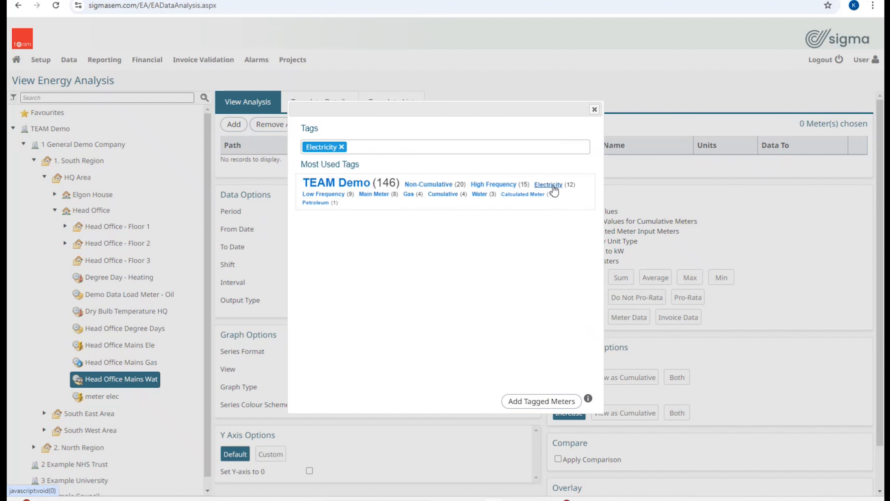
left_click(542, 403)
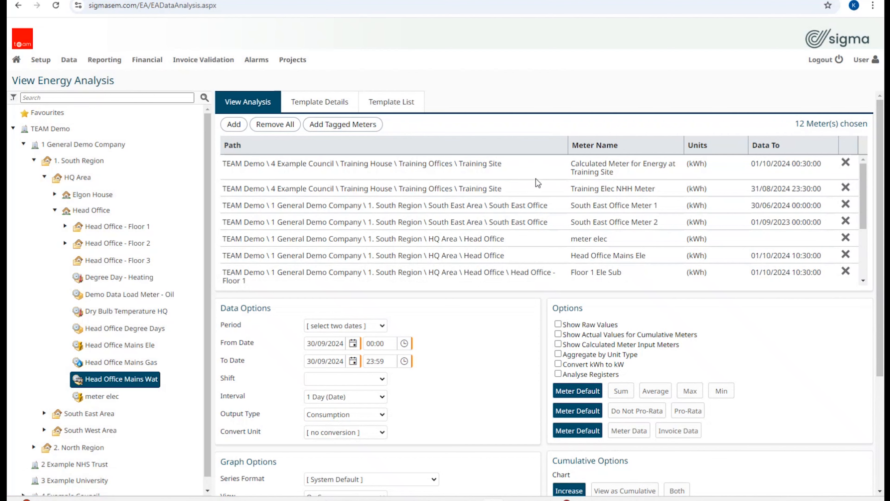
scroll(536, 178, "down", 3)
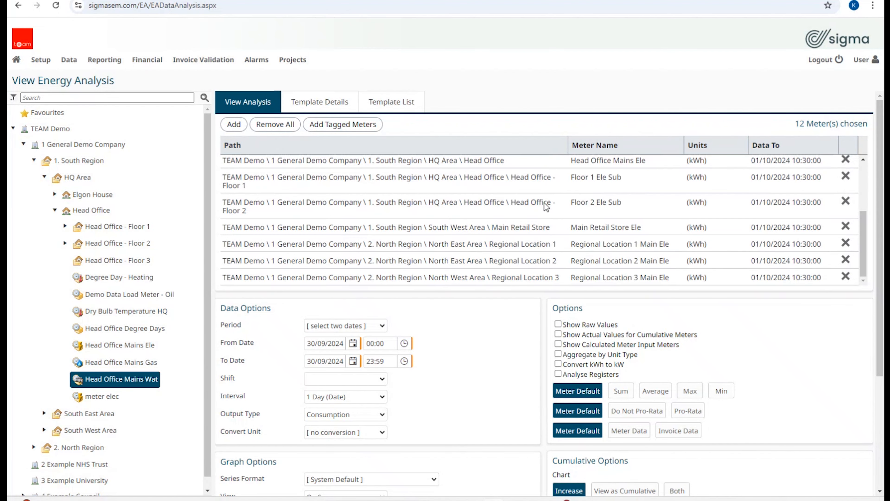
scroll(545, 265, "up", 3)
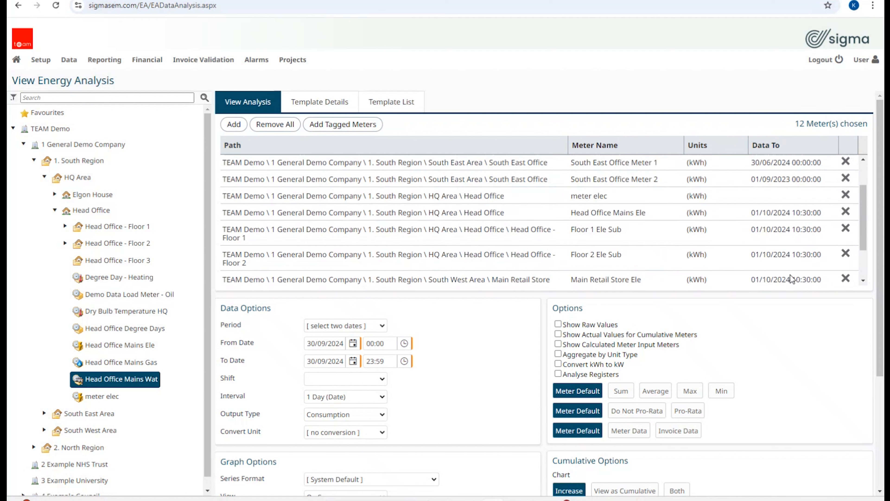
Step: Remove the Floor 2 Ele Sub, Floor 1 Ele Sub and Calculated Meter for Energy at Training Site meters from the analysis
left_click(845, 254)
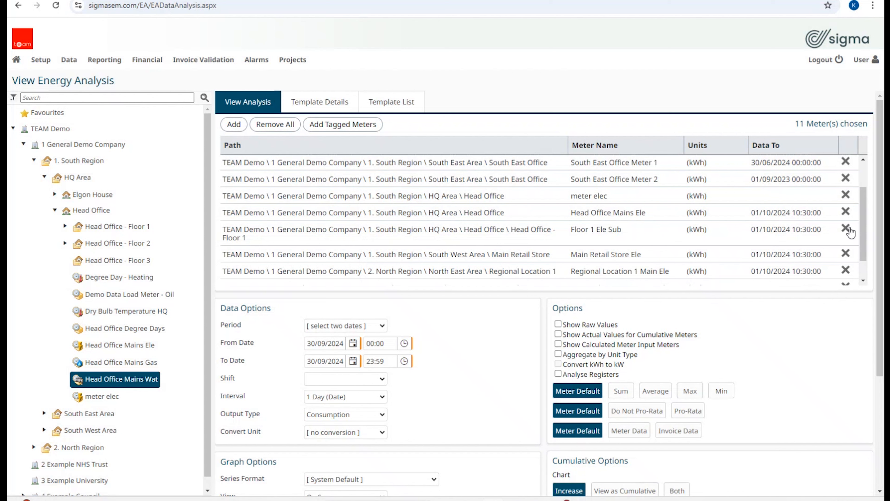
left_click(846, 229)
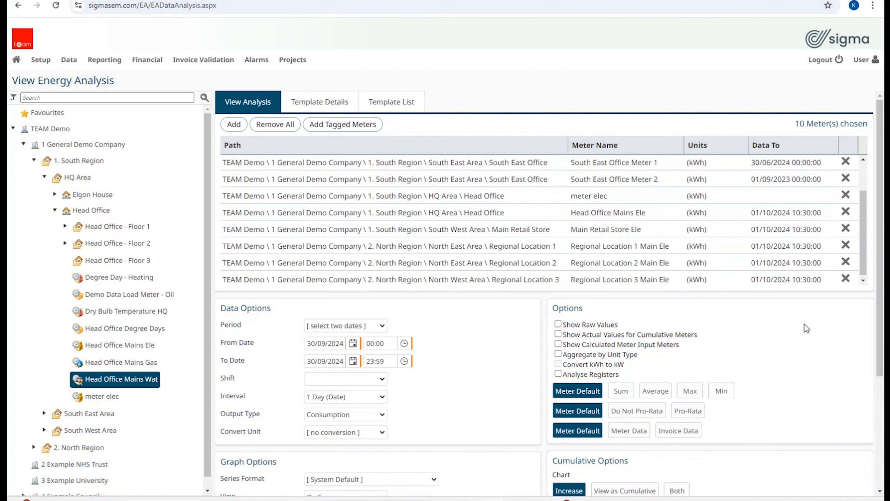
scroll(689, 255, "up", 2)
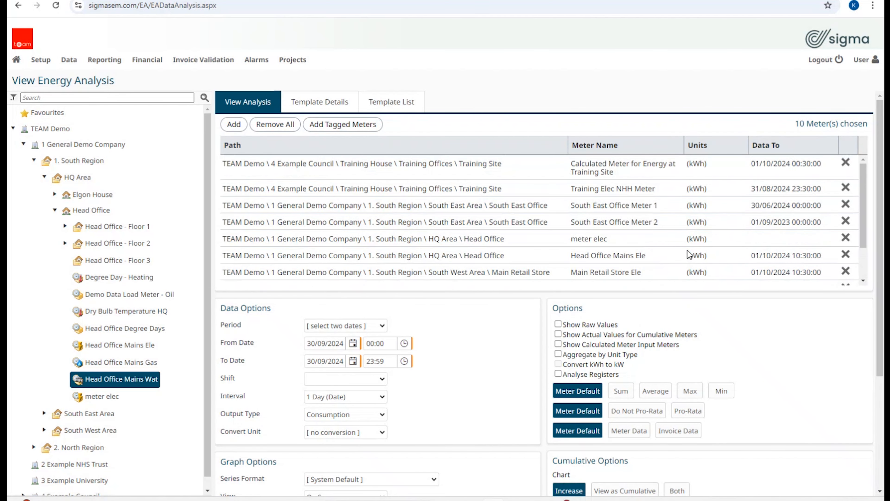
left_click(847, 163)
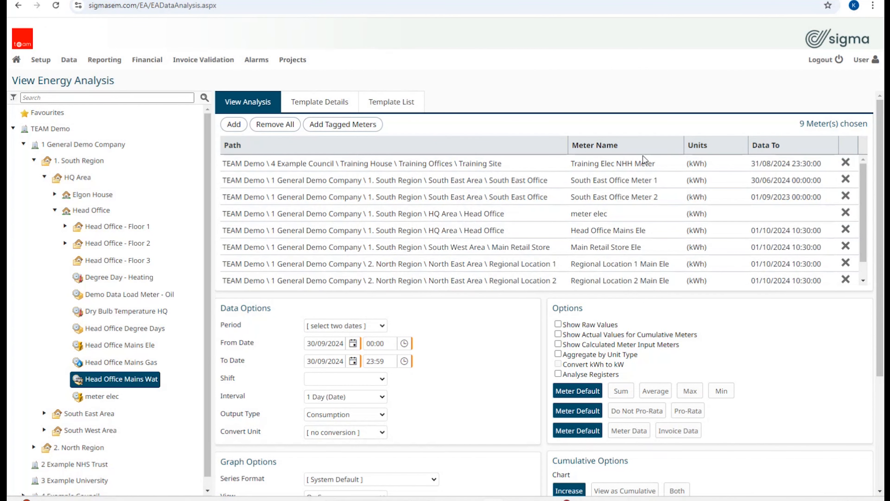
Step: Set the analysis period to Previous 12 Months and look through the available data intervals
scroll(639, 165, "down", 2)
scroll(639, 207, "down", 1)
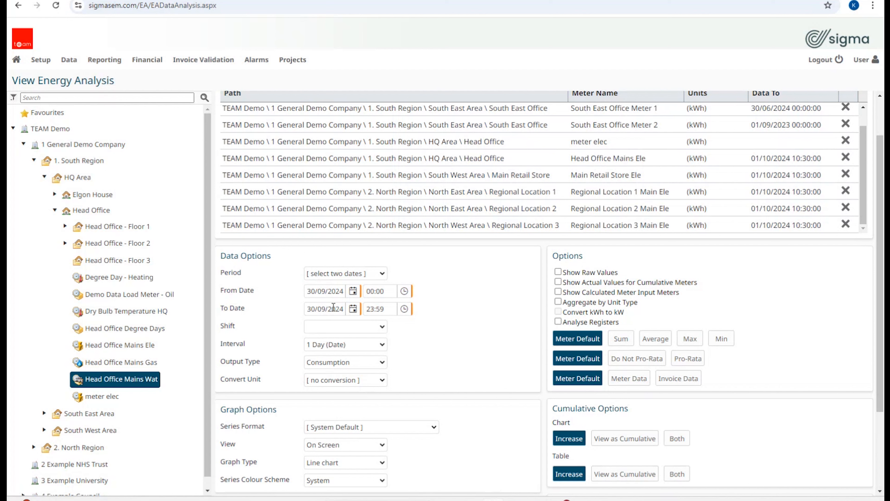
left_click(383, 274)
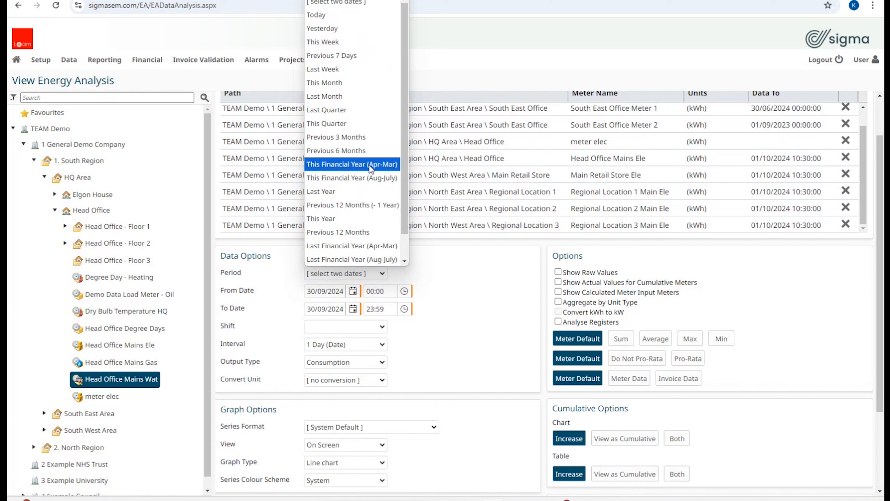
left_click(346, 232)
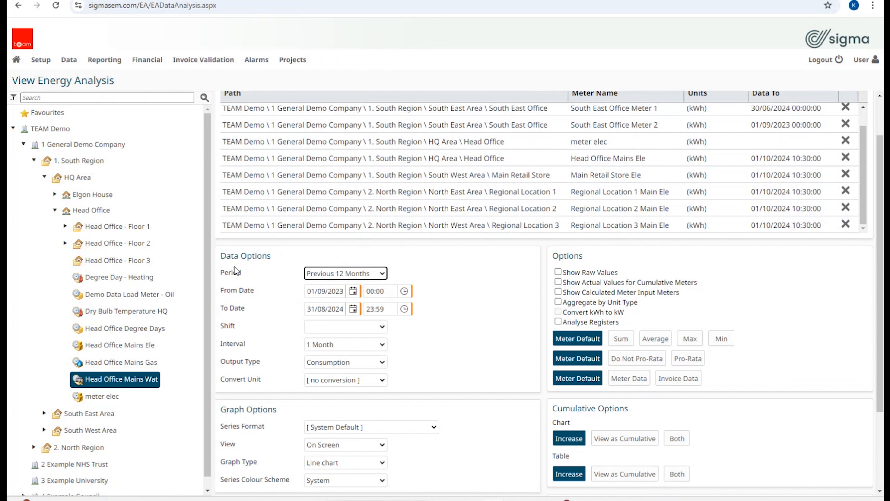
left_click(382, 345)
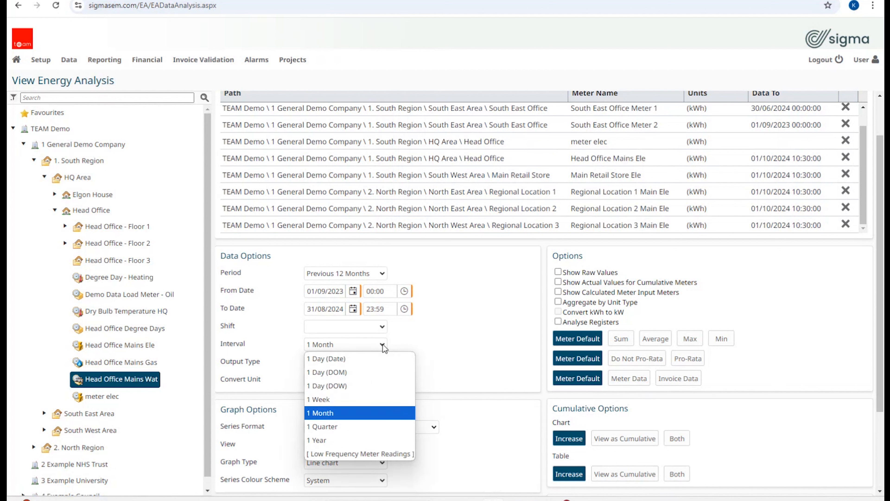
left_click(459, 309)
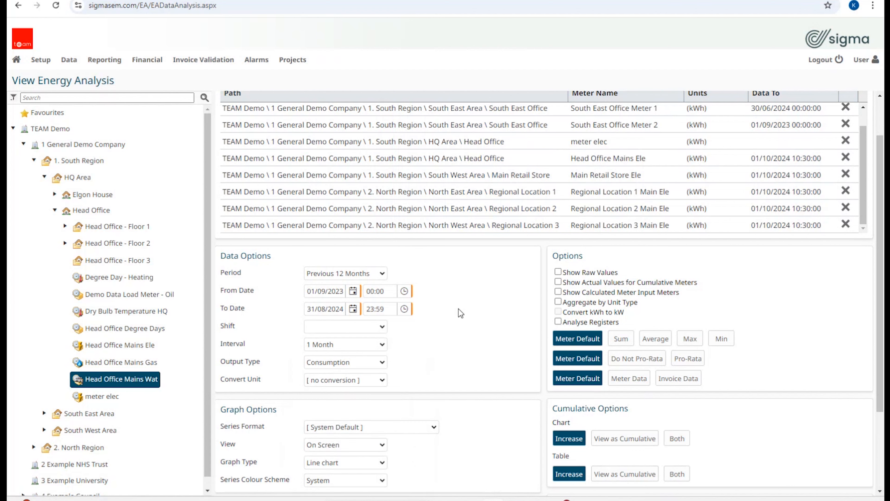
Step: Run the energy analysis with the chosen options and maximise the resulting chart window
scroll(459, 309, "down", 3)
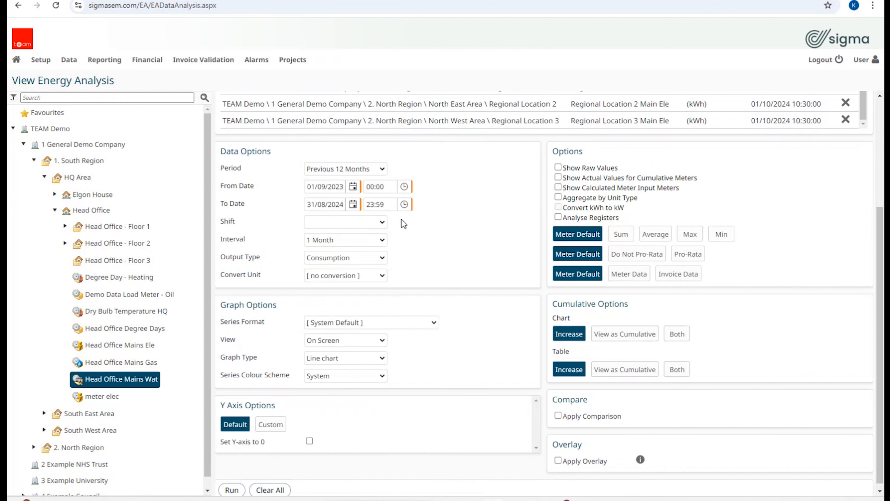
scroll(431, 284, "down", 1)
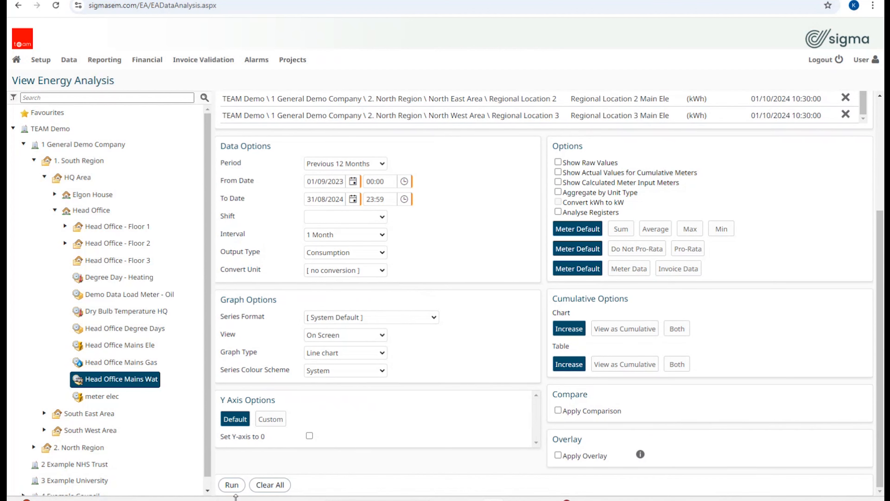
left_click(235, 486)
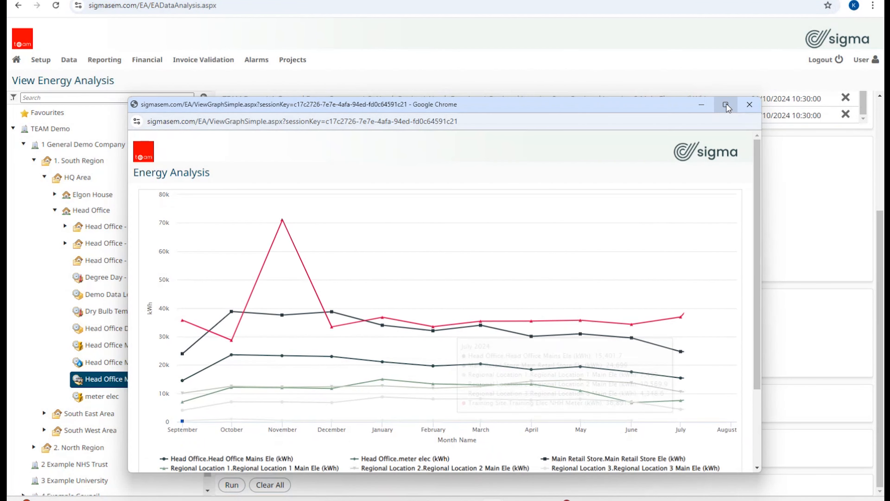
left_click(726, 104)
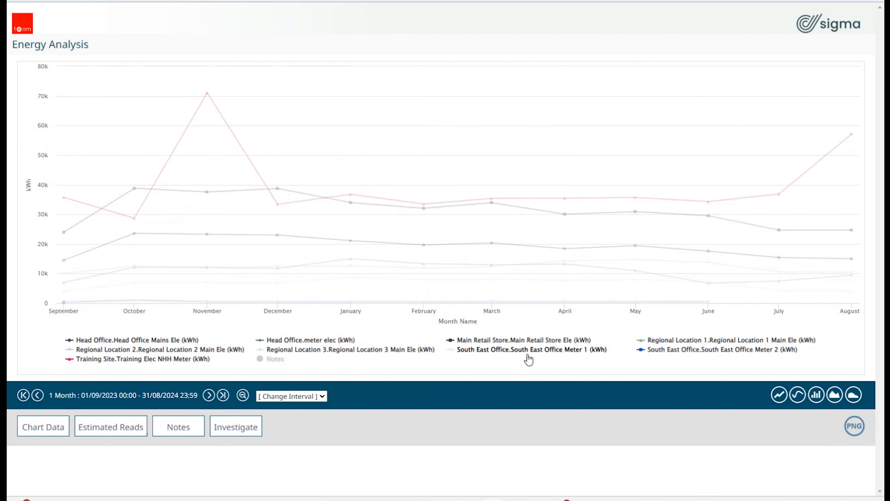
Step: Hide the Training Site, Regional Location 2 and Regional Location 3 meter series on the chart and show them again
left_click(188, 361)
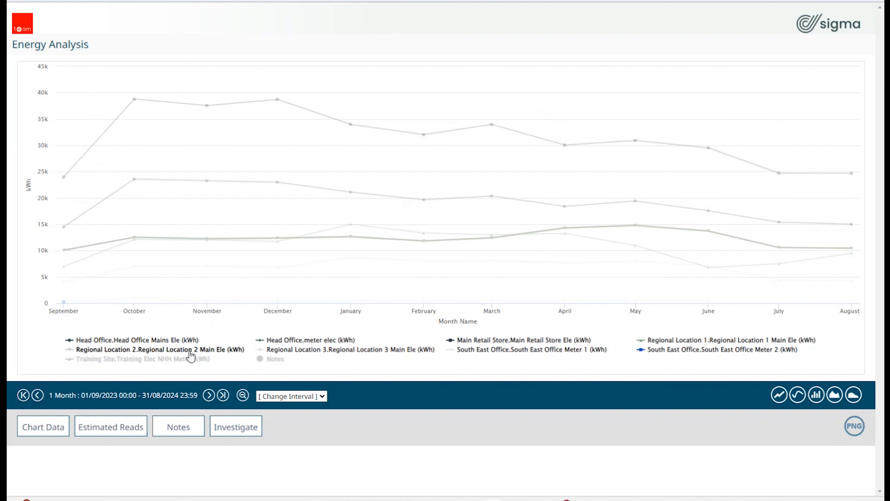
left_click(183, 350)
left_click(311, 353)
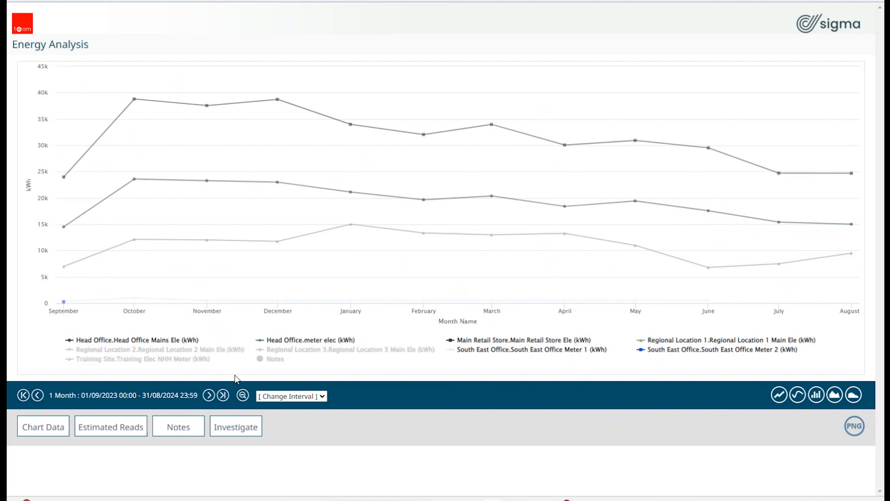
left_click(190, 352)
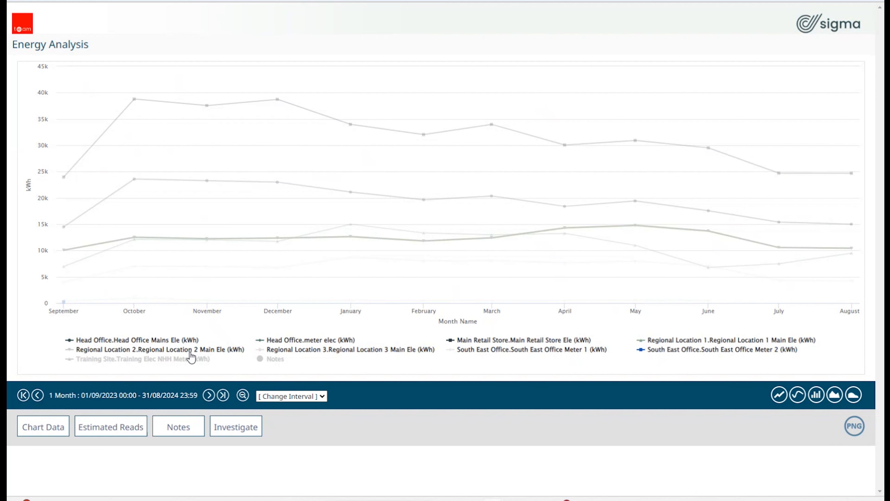
left_click(176, 359)
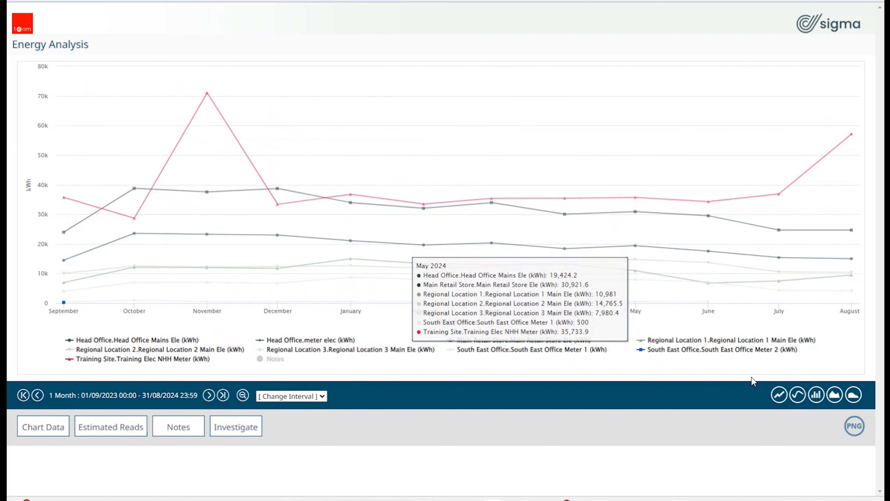
Step: Try the line, curved line, area and curved area chart styles and finish with a column chart
left_click(785, 401)
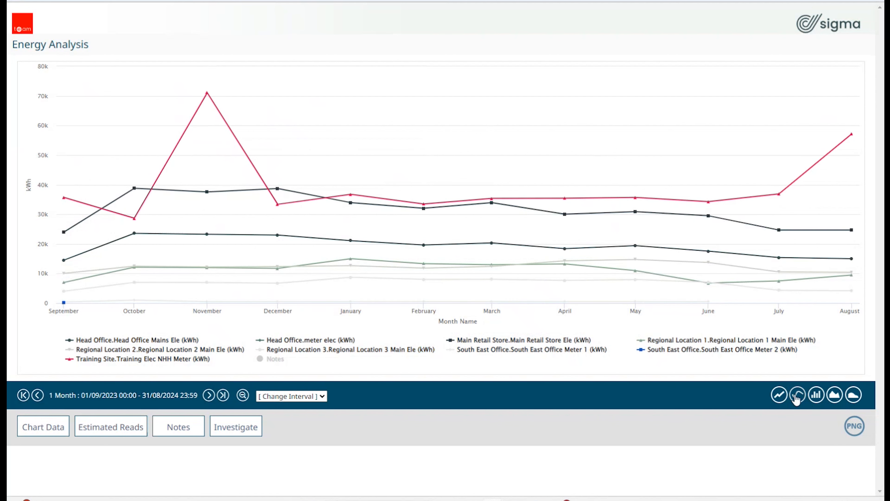
left_click(797, 397)
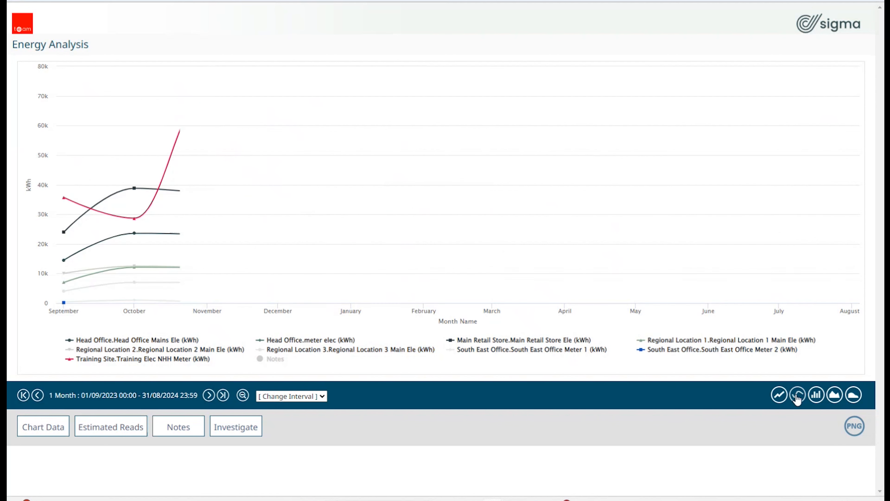
left_click(813, 398)
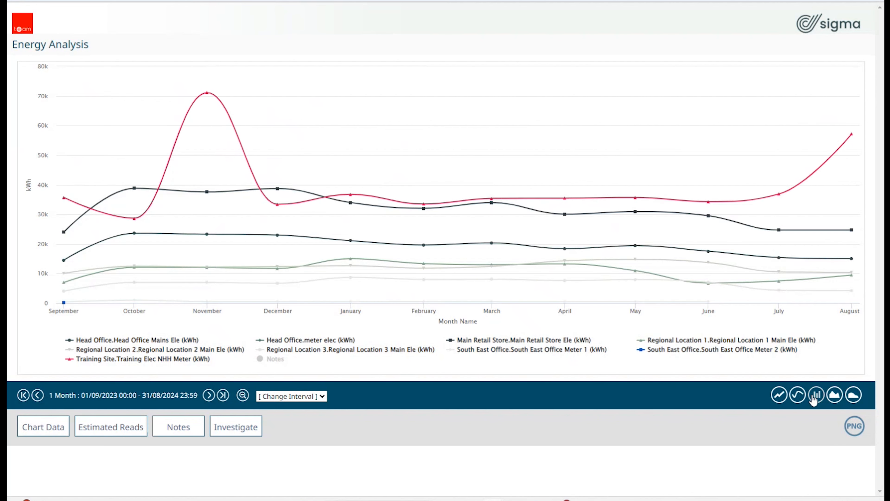
left_click(833, 398)
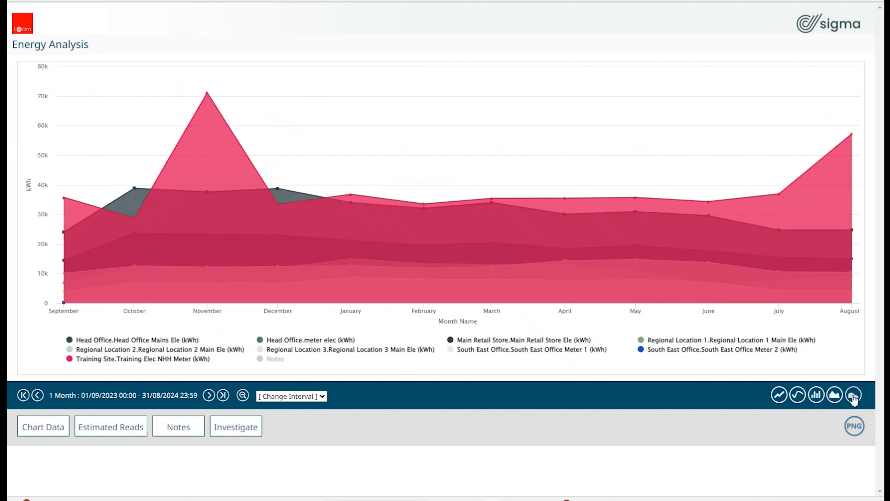
left_click(853, 397)
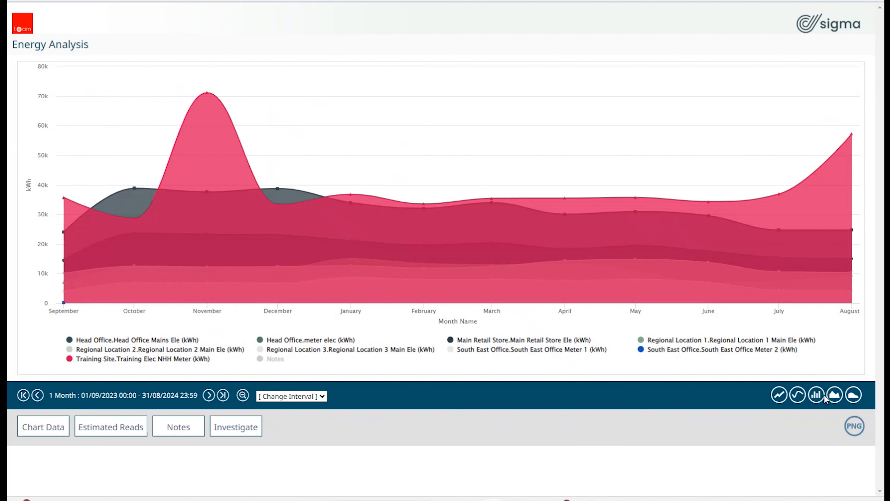
left_click(816, 397)
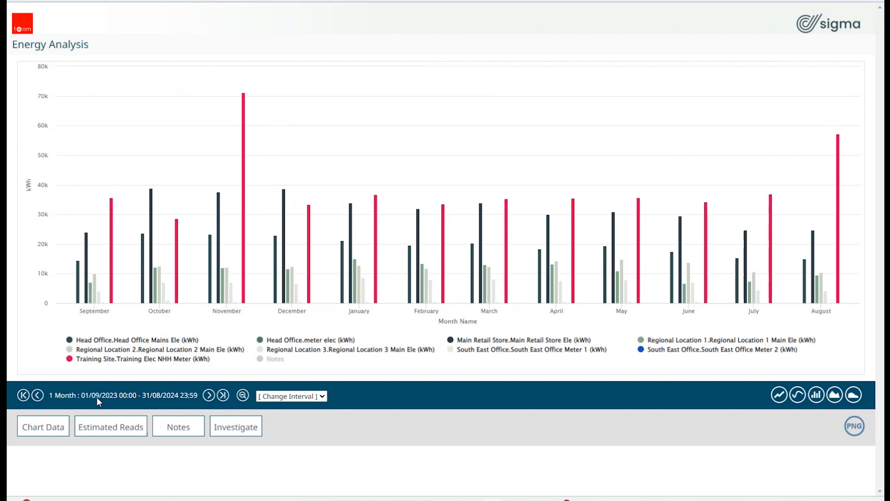
Step: Shift the chart's date range back by two intervals and forward again by two intervals
left_click(37, 395)
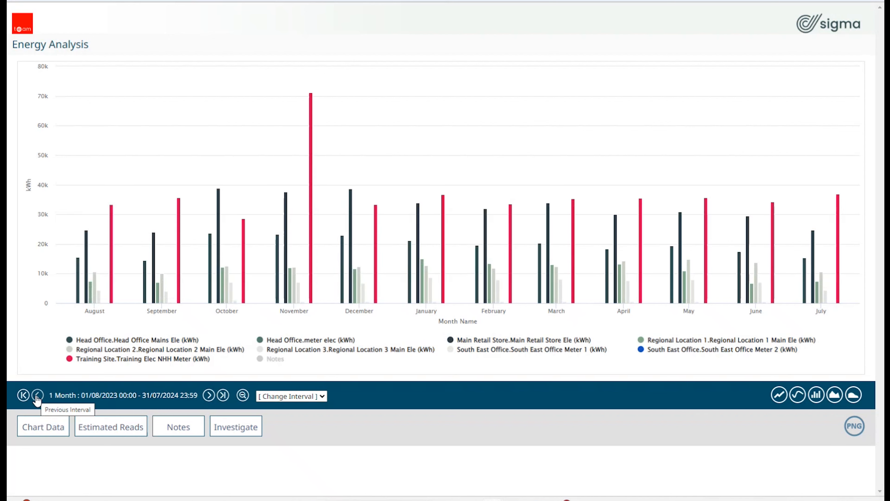
left_click(37, 395)
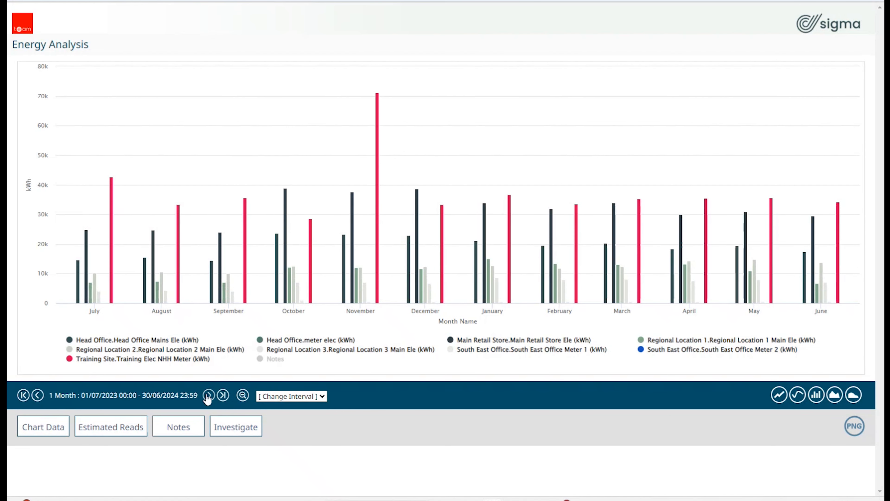
left_click(208, 395)
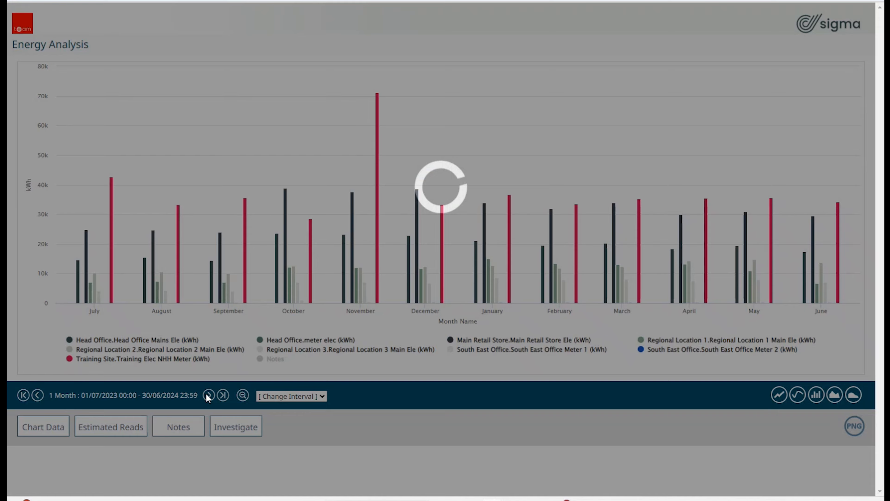
left_click(208, 395)
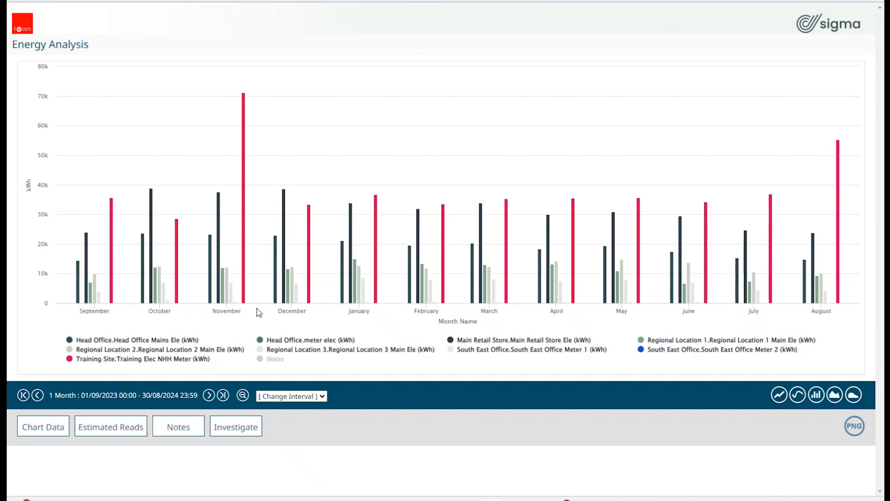
Step: Regroup the chart data by 1 Week and finally by 1 Quarter
mouse_move(270, 300)
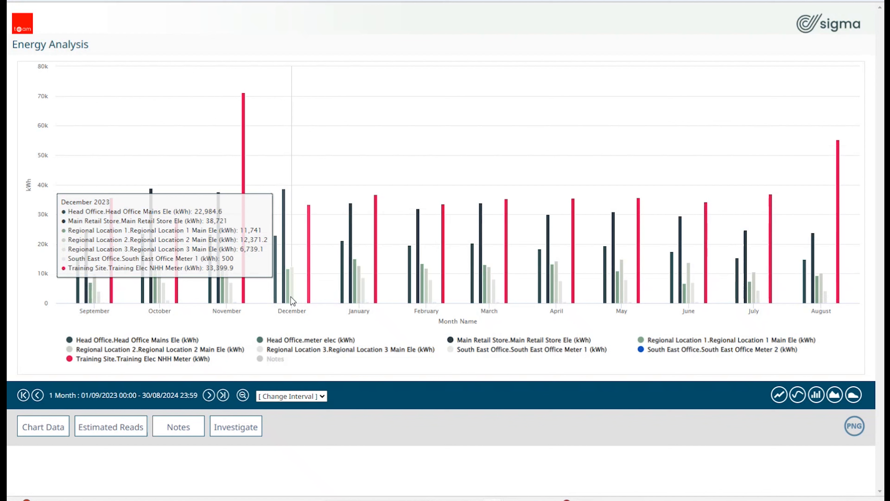
left_click(323, 396)
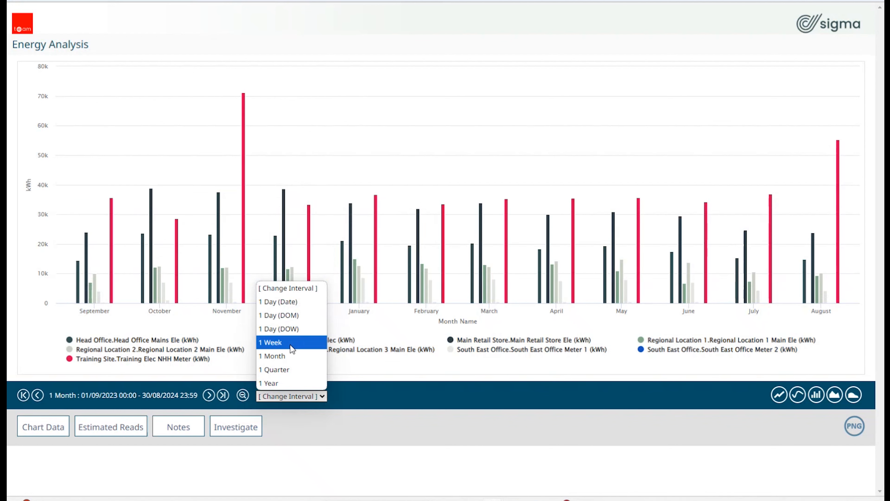
left_click(297, 343)
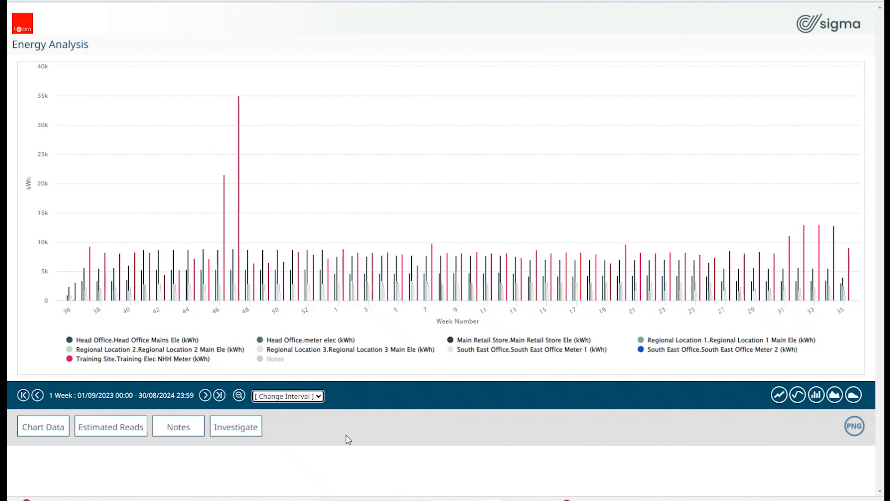
left_click(319, 396)
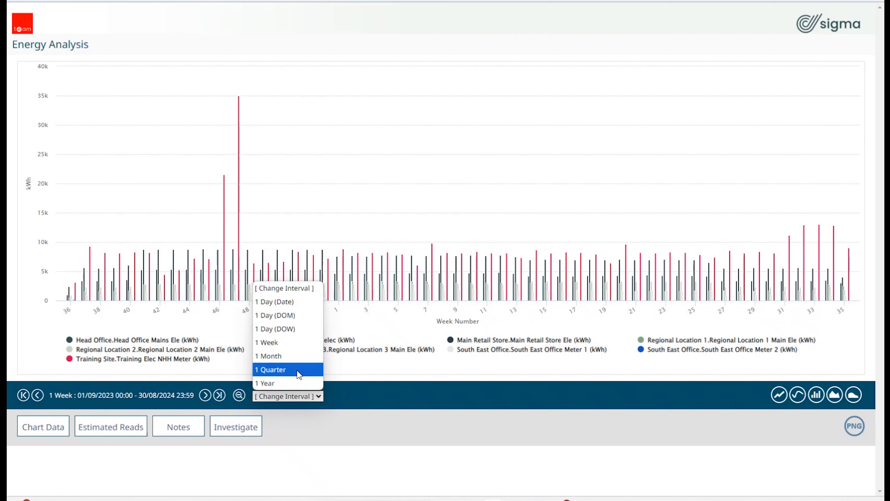
left_click(289, 368)
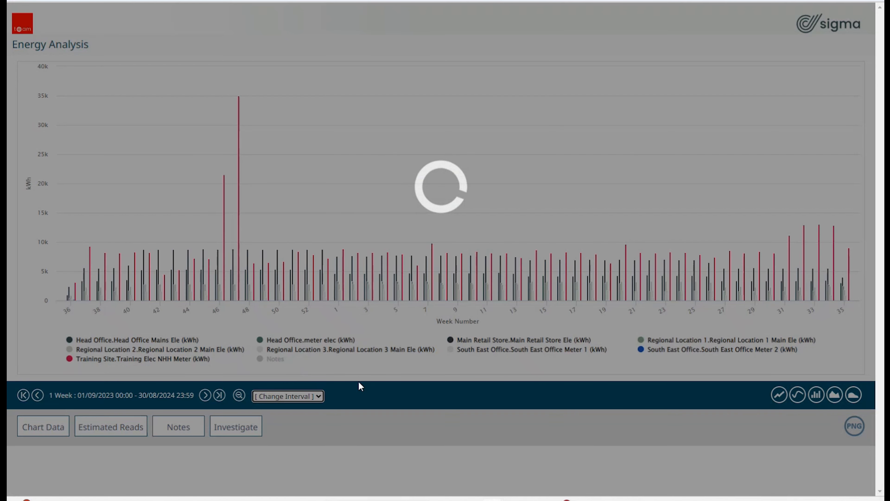
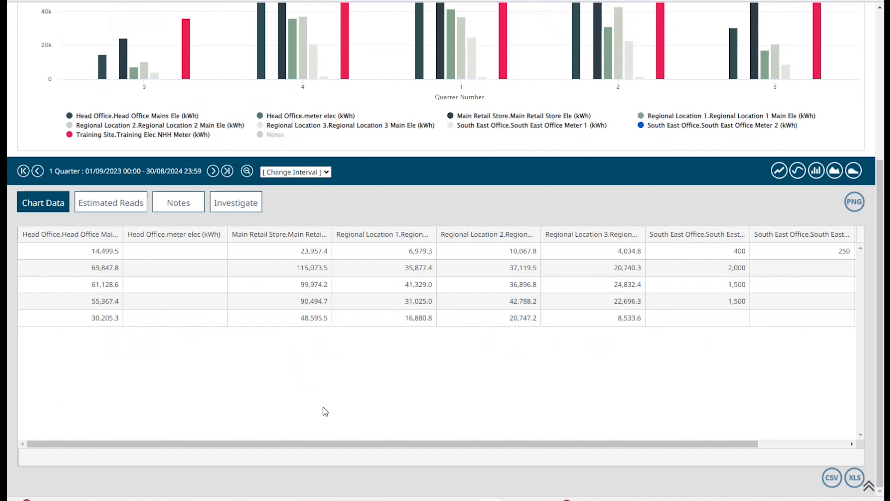
Step: Examine the quarterly chart with its image download option and the chart data table with its CSV and XLS exports
scroll(575, 386, "up", 1)
scroll(576, 386, "up", 4)
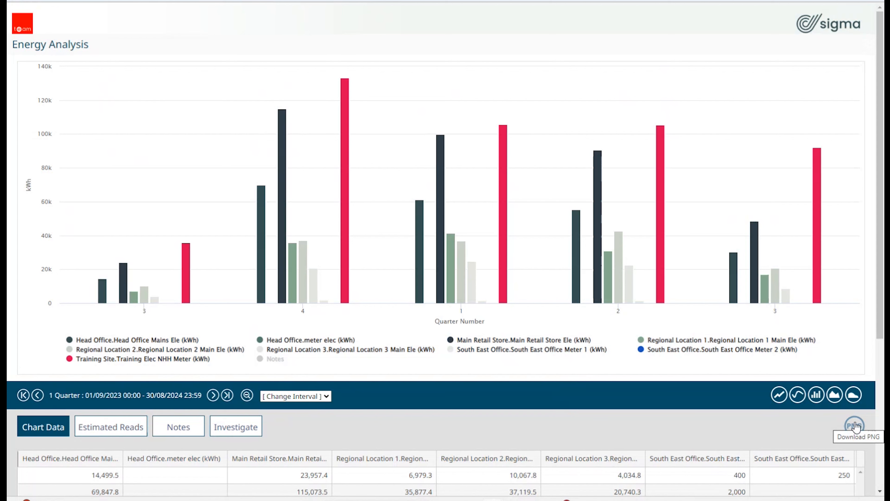
scroll(822, 423, "down", 5)
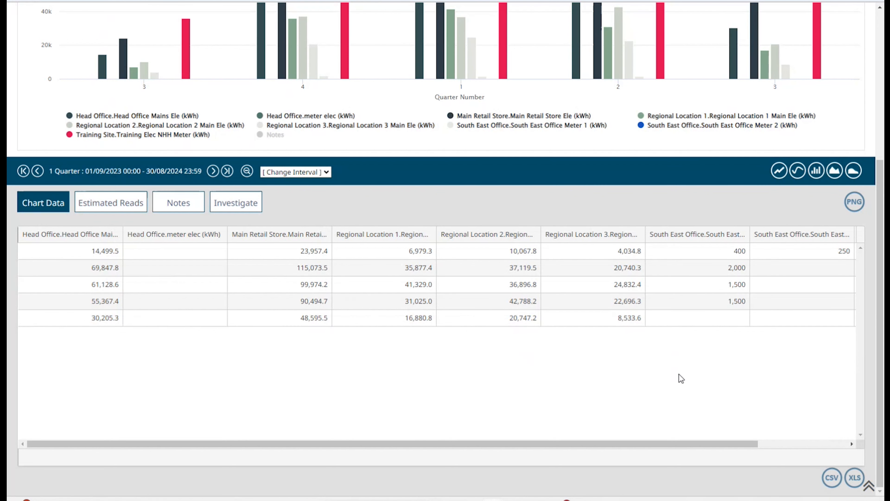
Step: Review the interval choices and data table of the quarterly chart and close the chart window
scroll(680, 374, "up", 5)
scroll(679, 374, "up", 1)
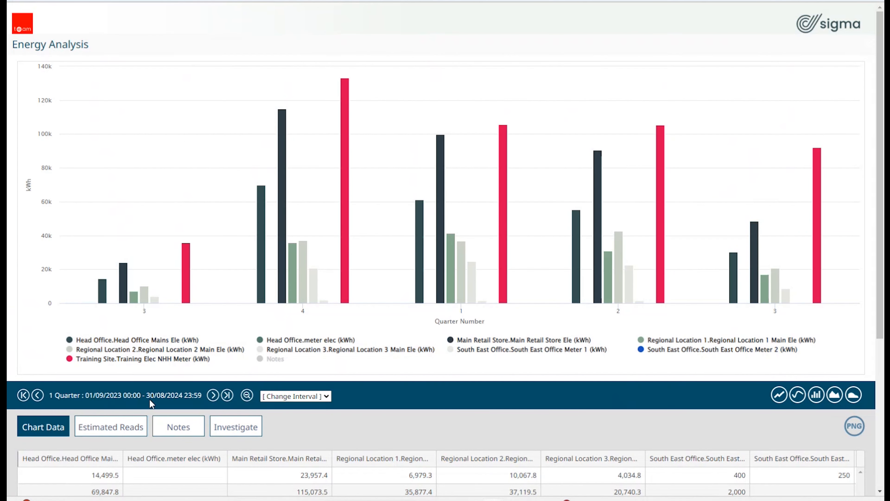
left_click(330, 397)
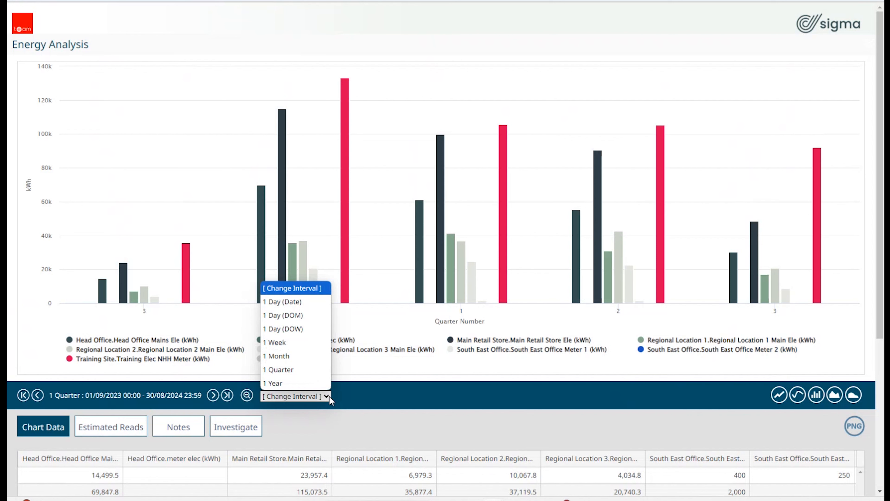
left_click(345, 391)
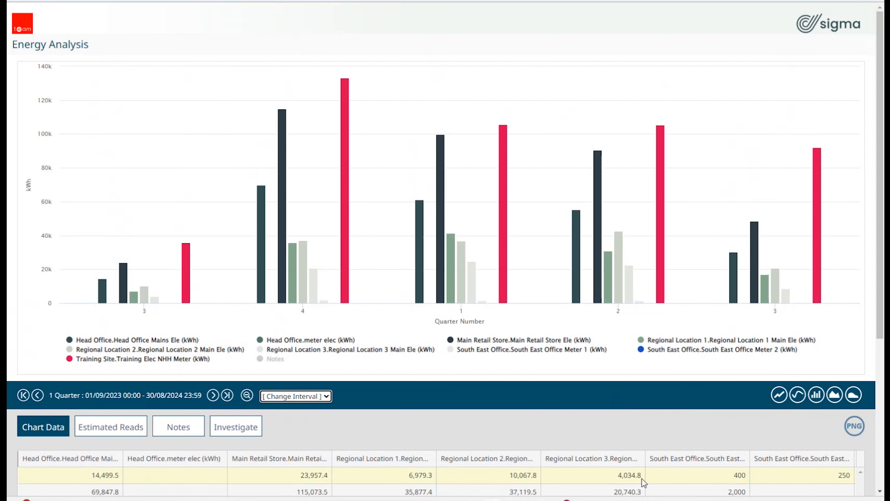
scroll(532, 454, "down", 5)
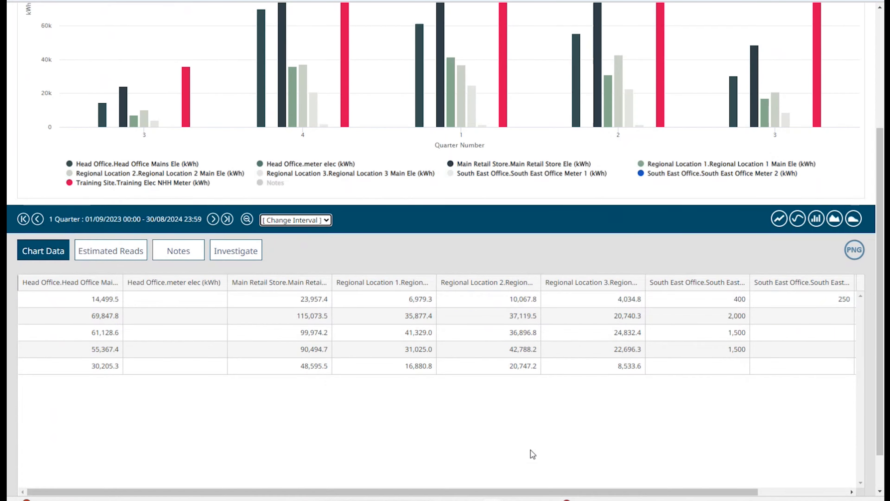
scroll(533, 454, "down", 1)
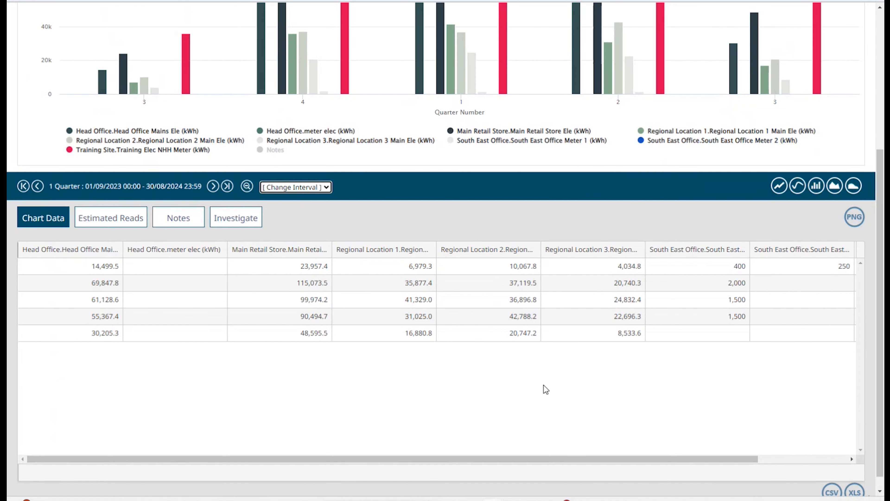
scroll(544, 386, "up", 6)
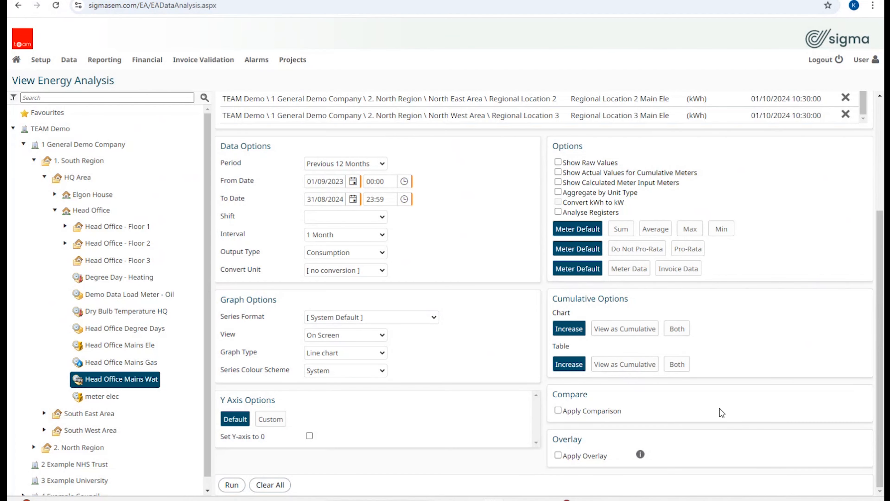
Step: Set the analysis period to This Financial Year (Apr-Mar) and the graph type to Bar chart
left_click(384, 166)
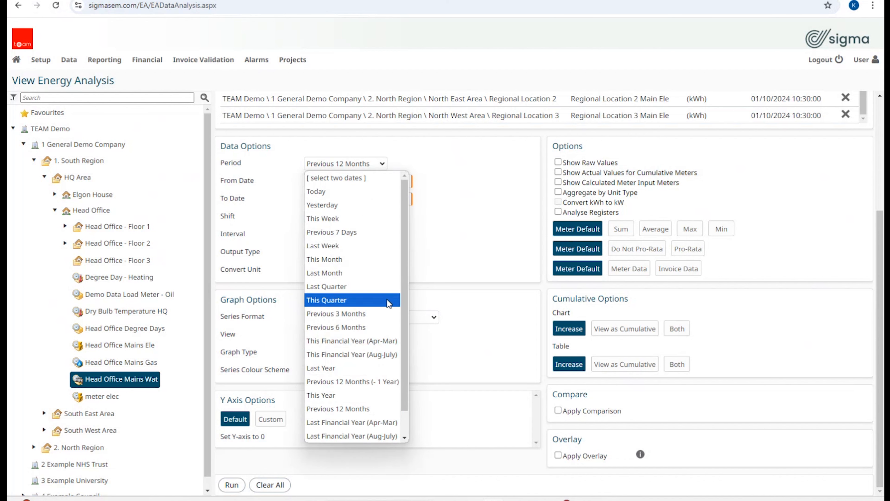
left_click(378, 340)
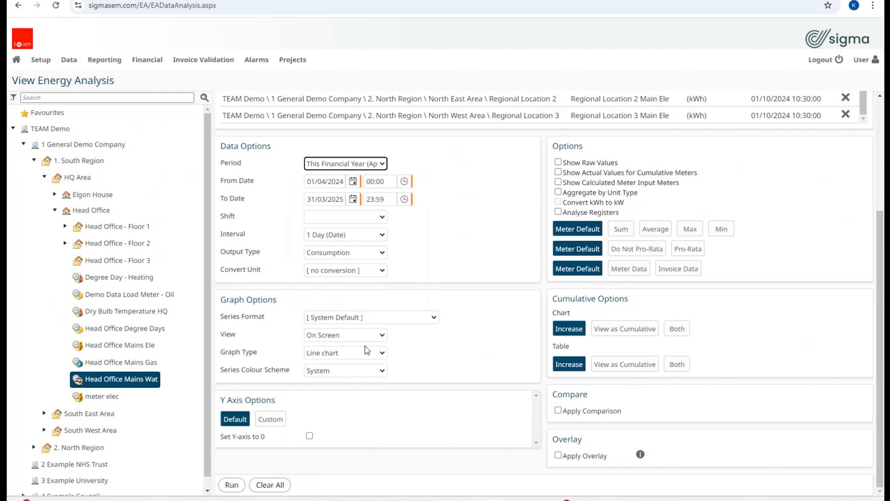
left_click(382, 352)
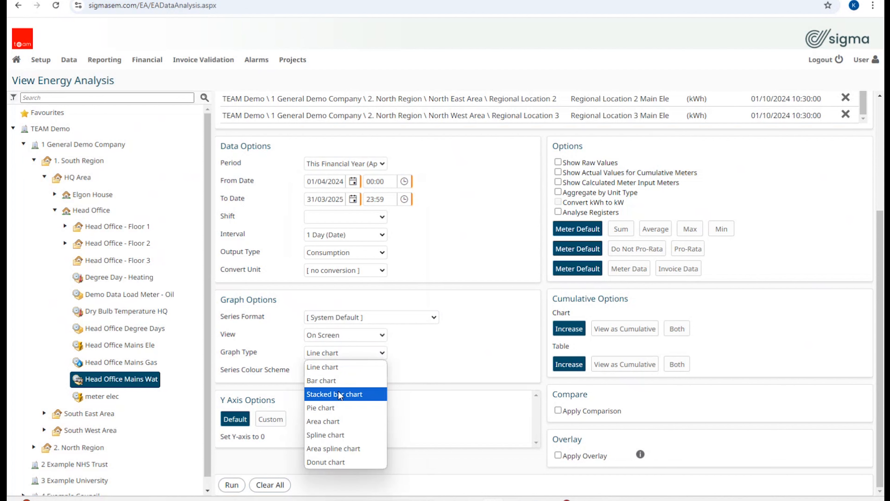
left_click(361, 381)
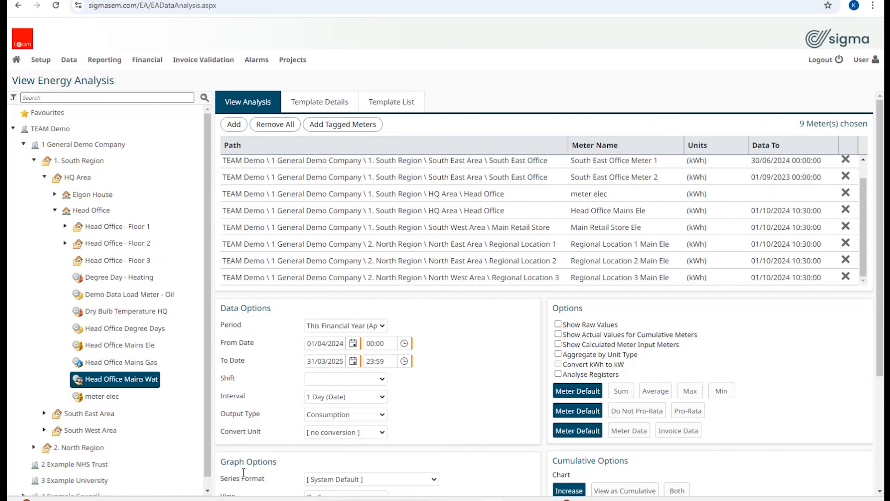
Step: Set the data interval to 1 Week and run the analysis
scroll(346, 431, "down", 3)
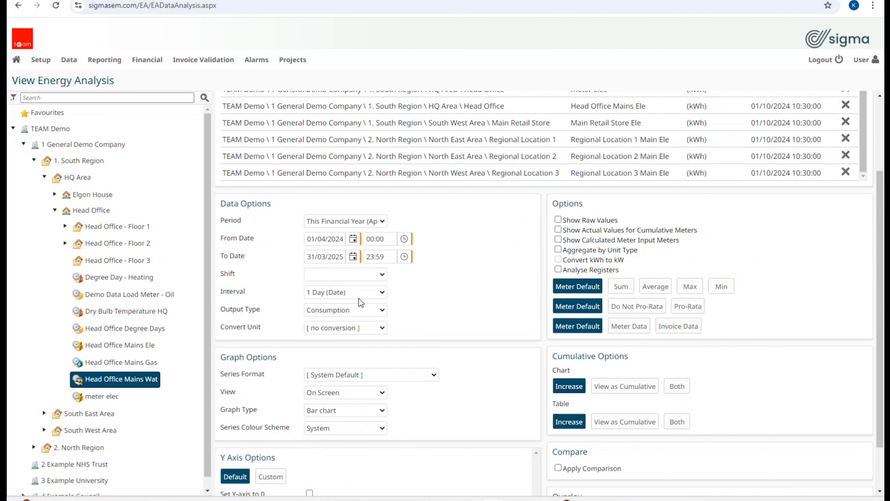
left_click(366, 293)
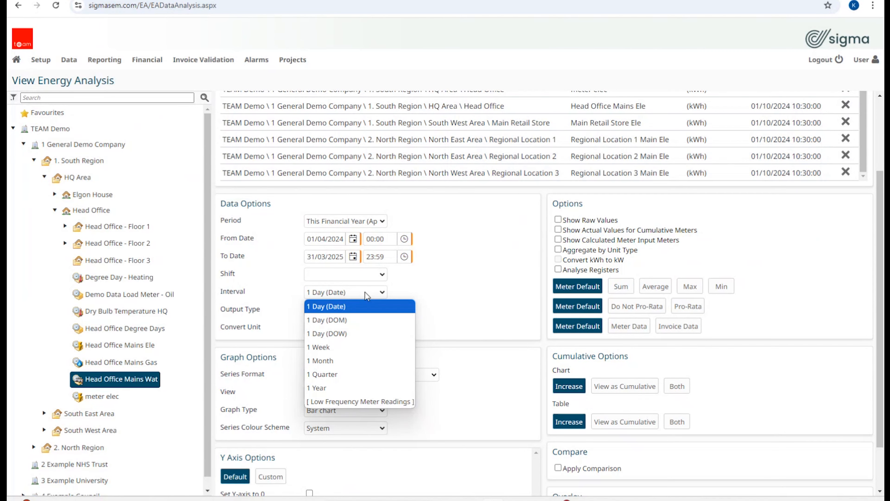
left_click(331, 346)
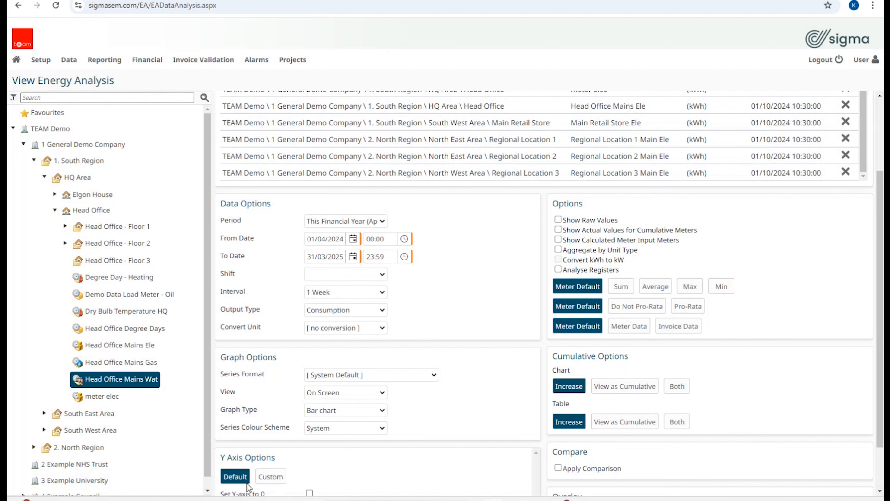
scroll(239, 491, "down", 2)
left_click(238, 491)
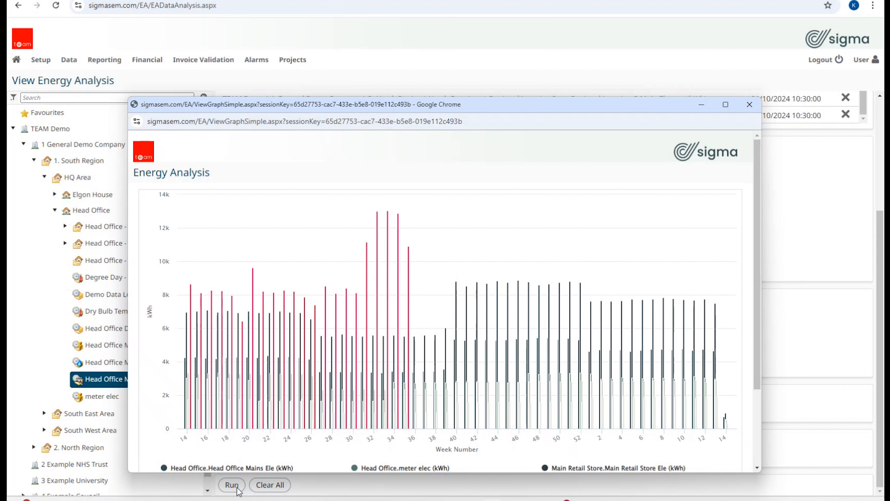
Step: Look over the weekly bar chart with its legend and close the chart window
scroll(473, 368, "down", 2)
scroll(473, 368, "down", 1)
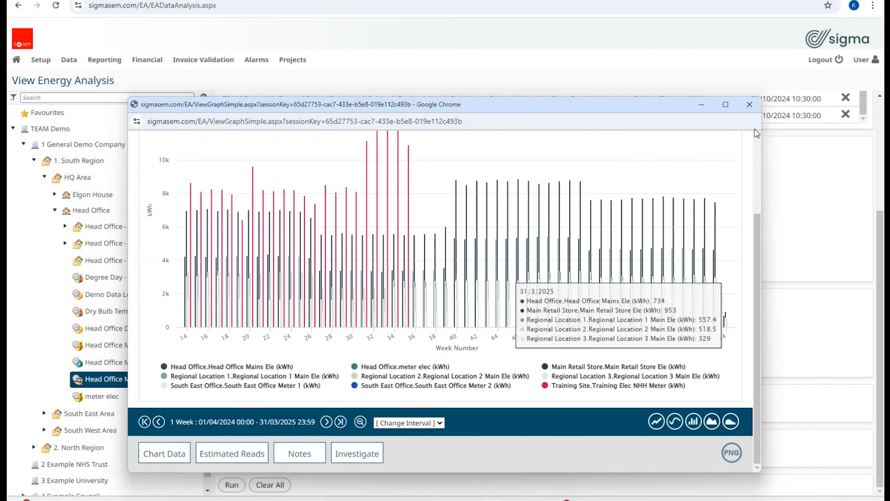
left_click(749, 105)
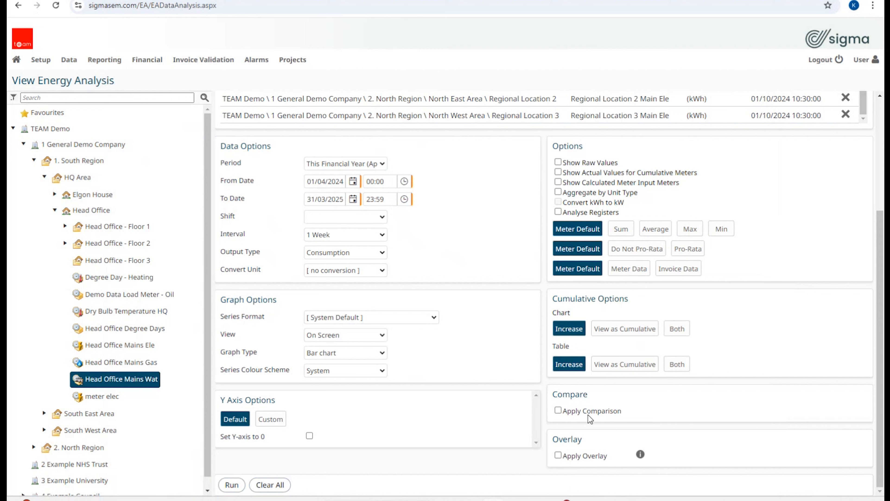
Step: Enable Apply Comparison and check the comparison output types, keeping Actual
left_click(558, 410)
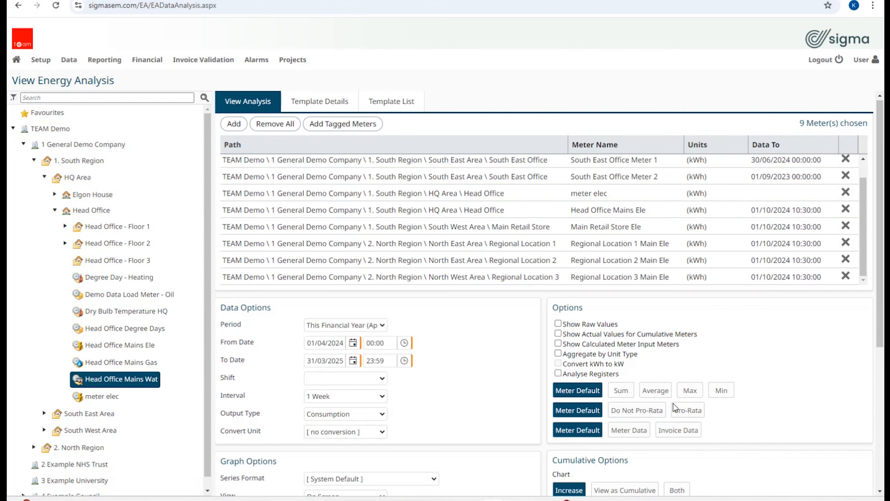
scroll(705, 397, "down", 5)
scroll(705, 398, "down", 2)
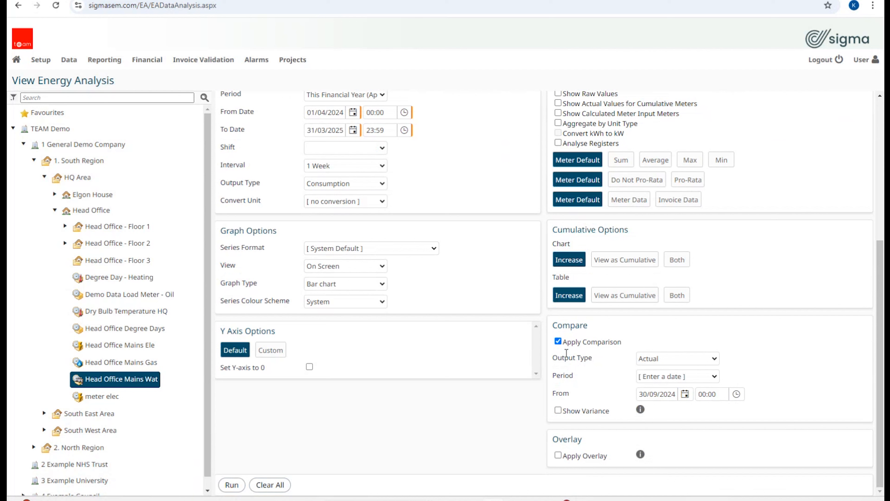
left_click(709, 363)
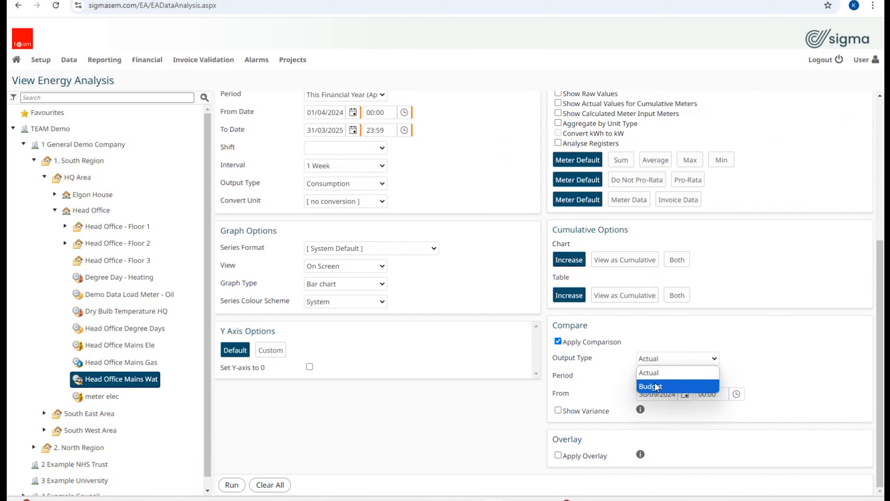
left_click(767, 332)
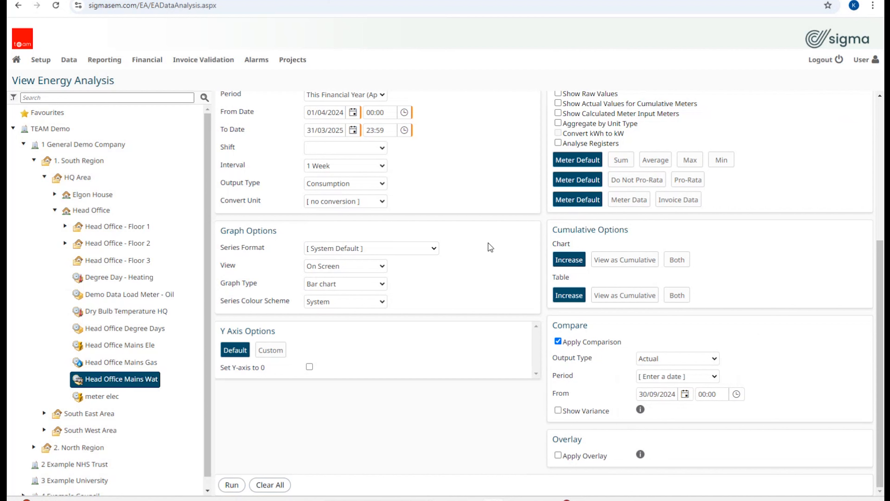
Step: Set the comparison period to Last Financial Year (Apr-Mar) and run the analysis
scroll(469, 246, "up", 3)
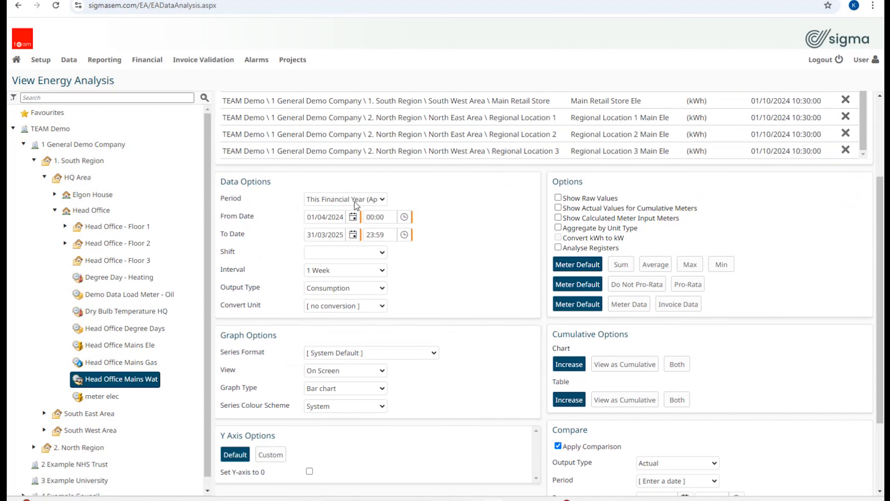
scroll(691, 399, "down", 3)
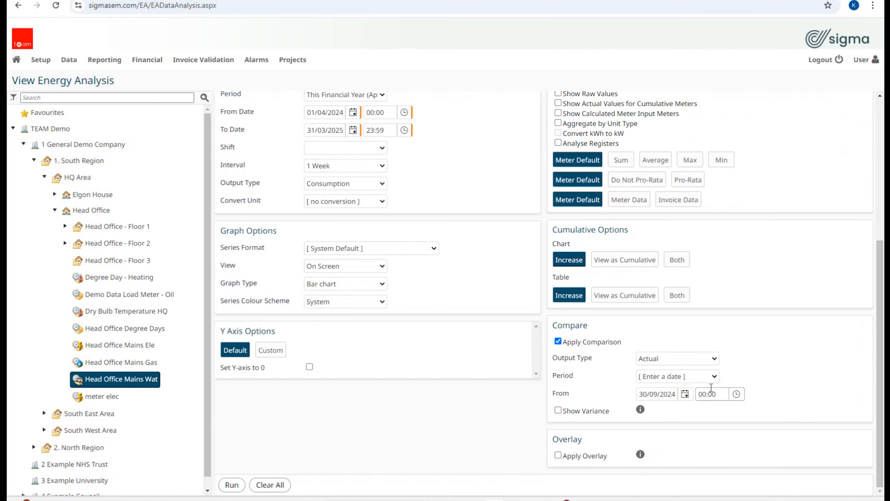
left_click(714, 376)
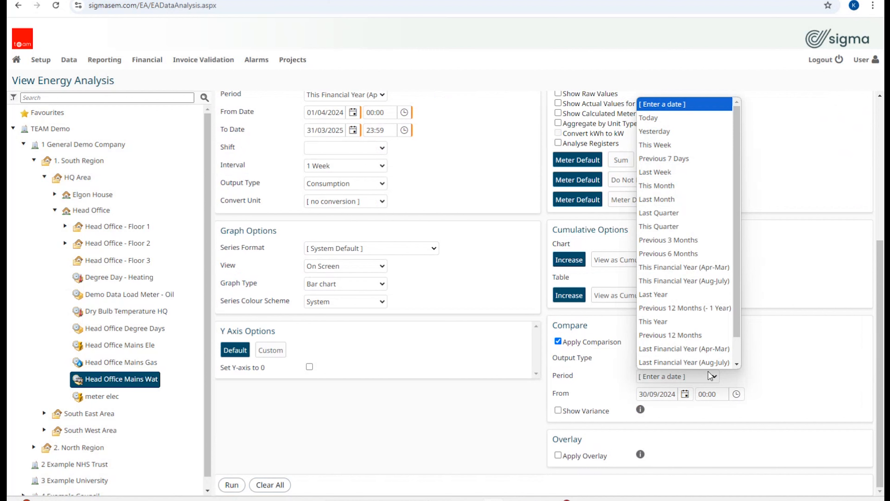
left_click(687, 349)
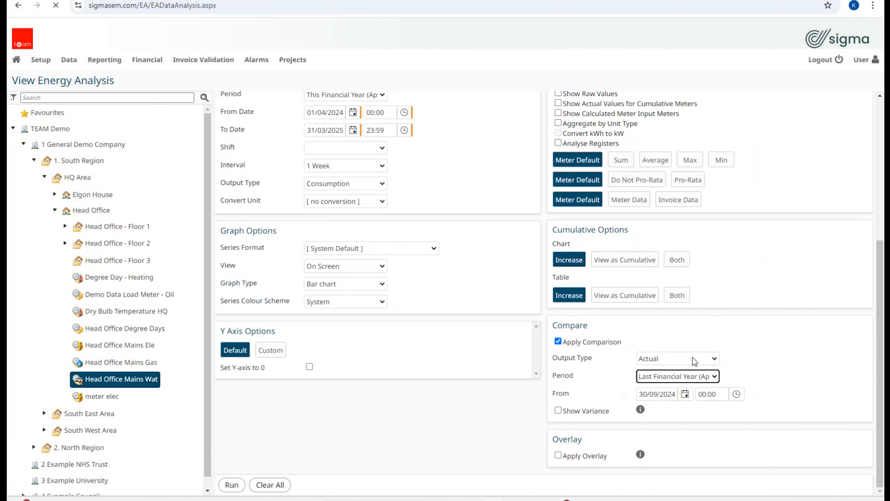
scroll(781, 402, "down", 5)
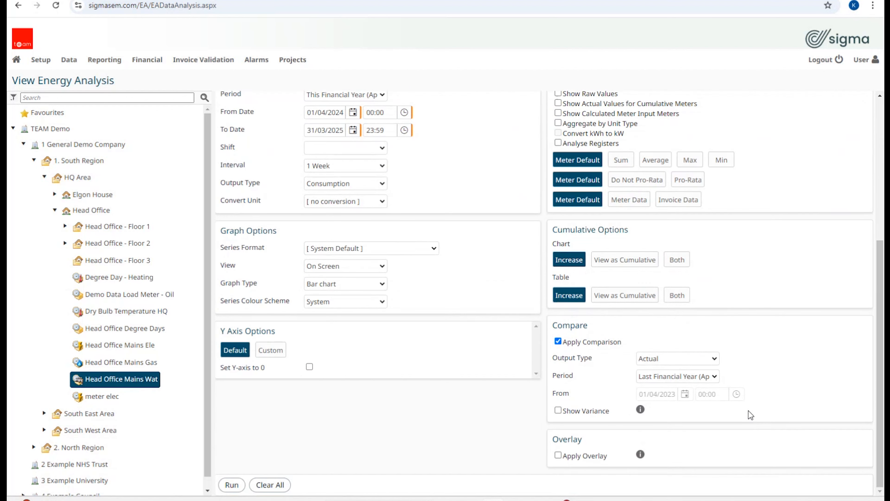
left_click(241, 488)
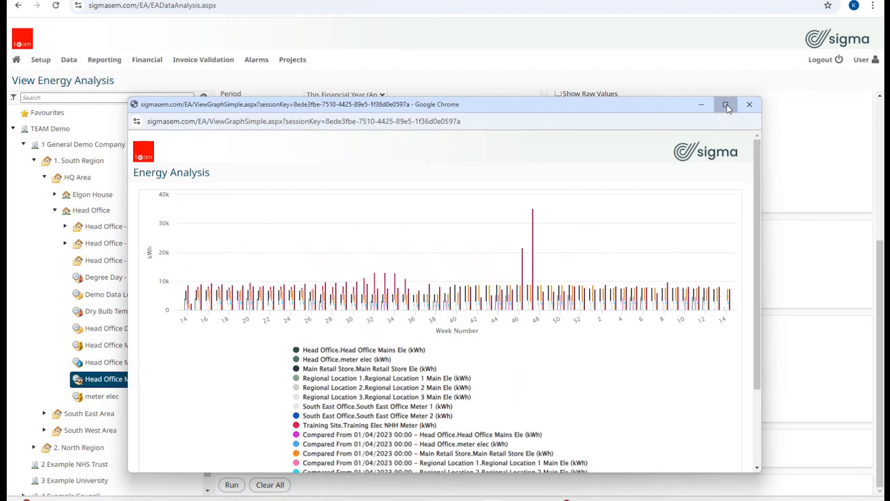
Step: Maximize the comparison chart, examine its chart data table across all meter columns and close the chart window
left_click(725, 104)
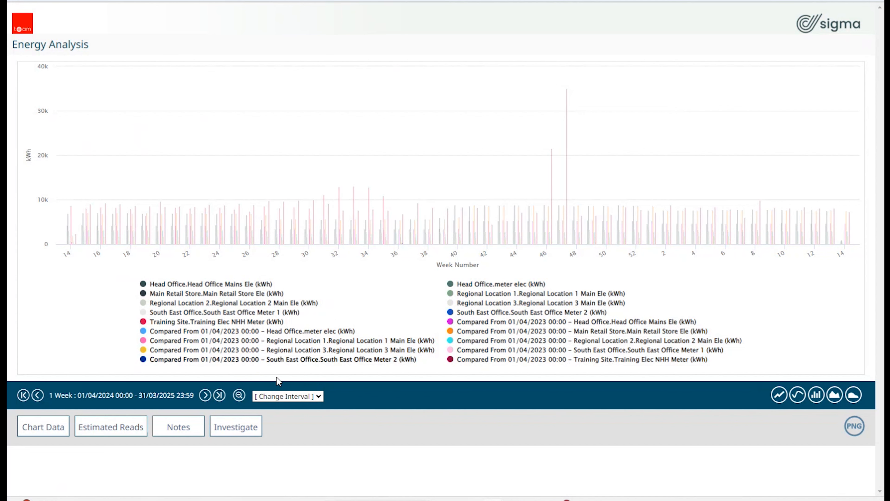
left_click(50, 435)
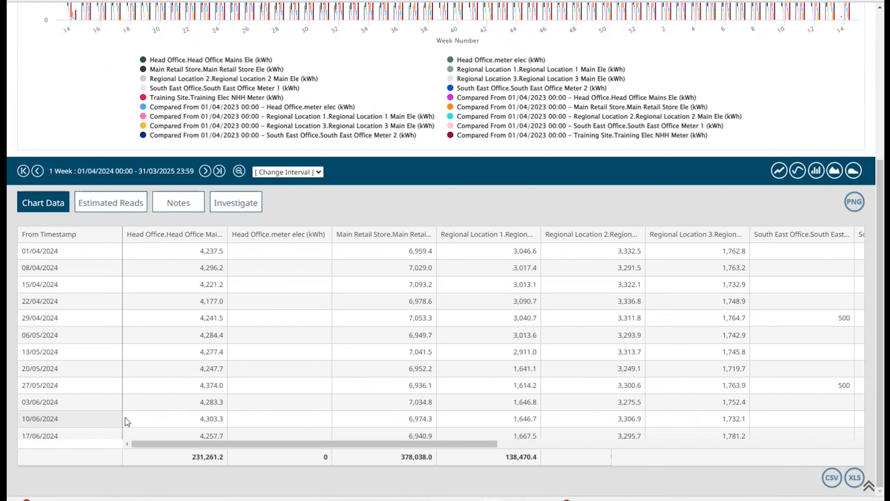
left_click_drag(387, 445, 765, 465)
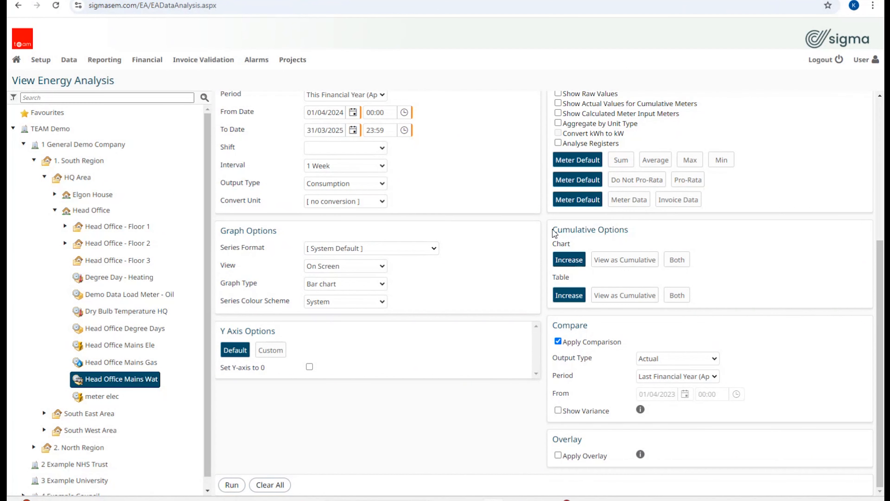
Step: Save the analysis as a new template named Electricity Analysis Year on Year and go to the home page
scroll(316, 270, "up", 2)
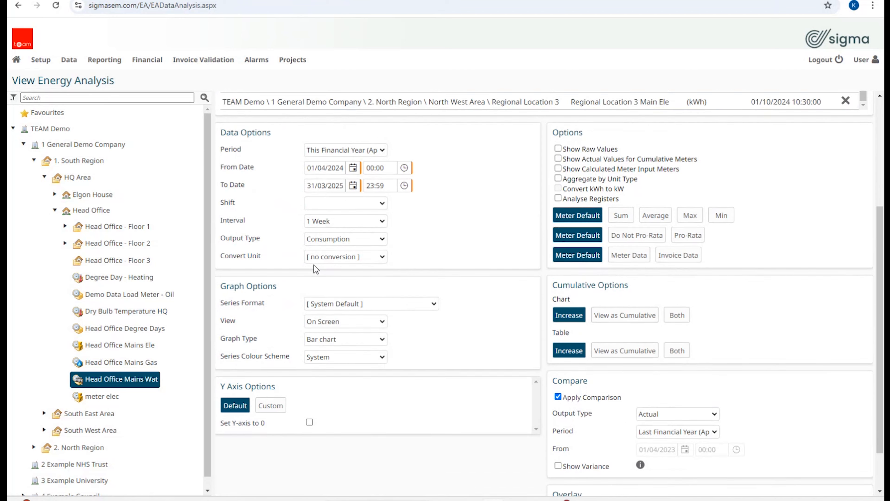
scroll(316, 269, "up", 5)
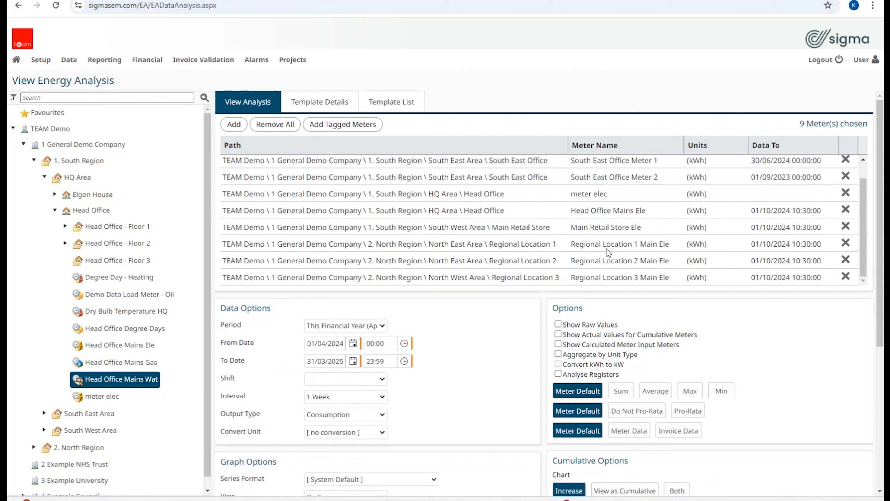
left_click(334, 105)
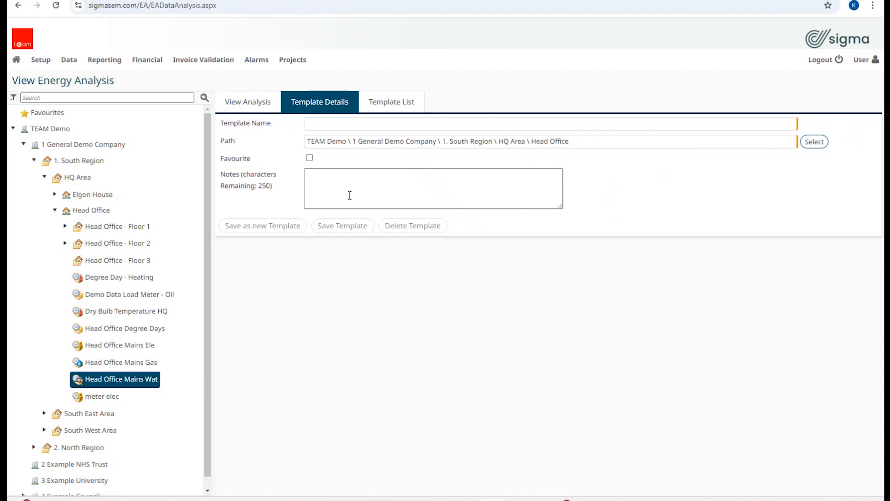
left_click(351, 124)
type("Elec")
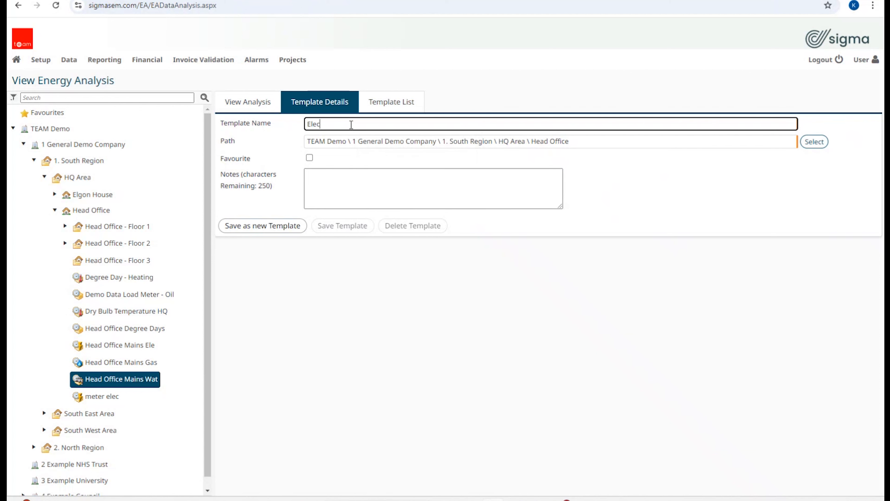
type("tricity Analysis Year on Year")
left_click(258, 228)
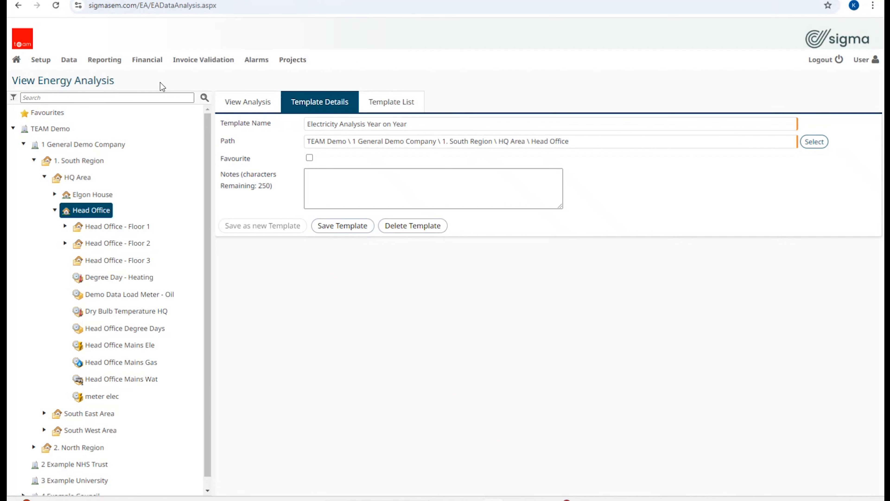
left_click(16, 63)
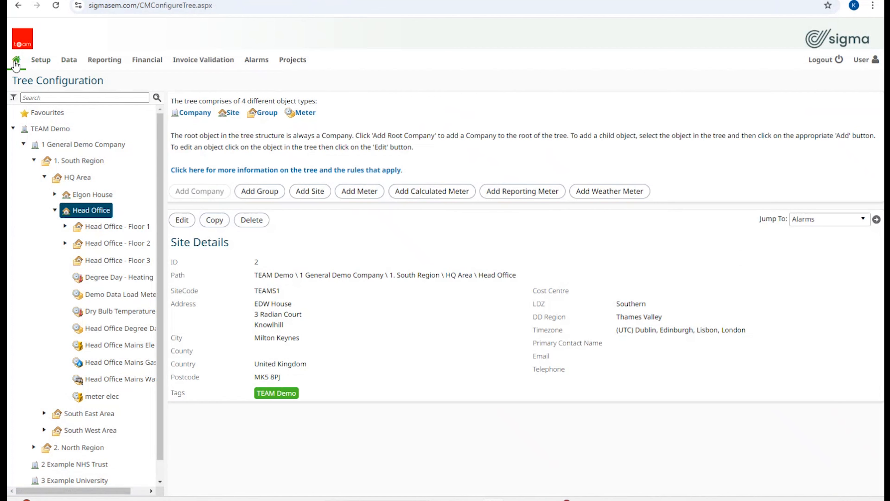
Step: Load the Electricity Analysis Year on Year template in Energy Analysis, clearing the path filter of the template list
mouse_move(104, 59)
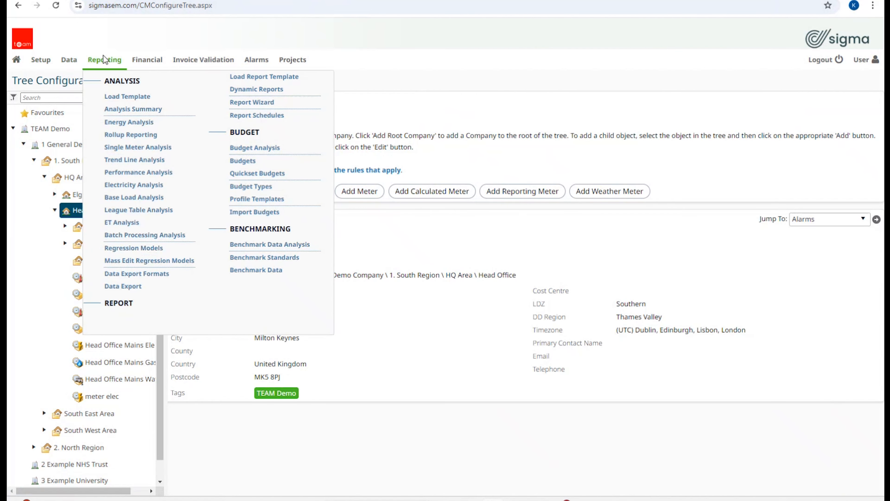
left_click(130, 121)
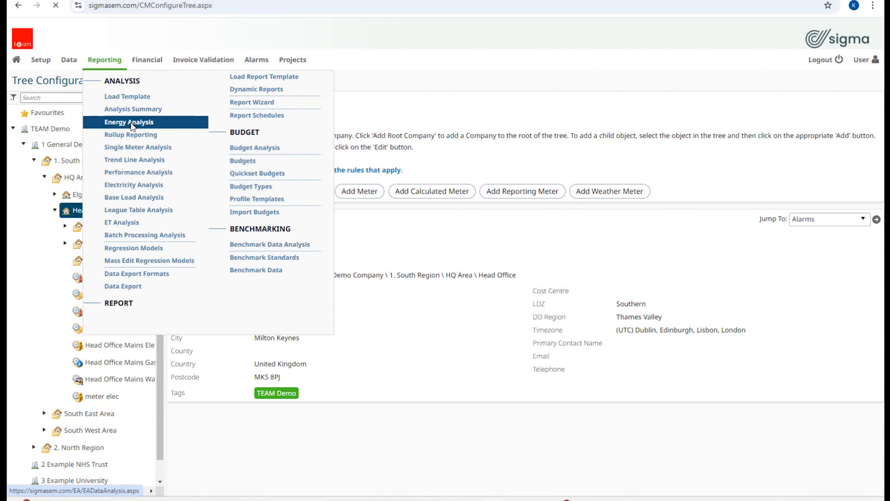
mouse_move(302, 58)
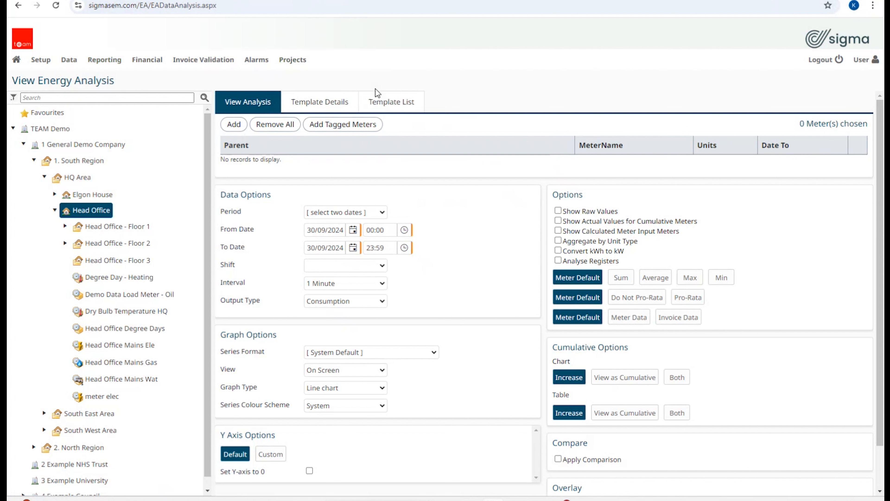
left_click(387, 103)
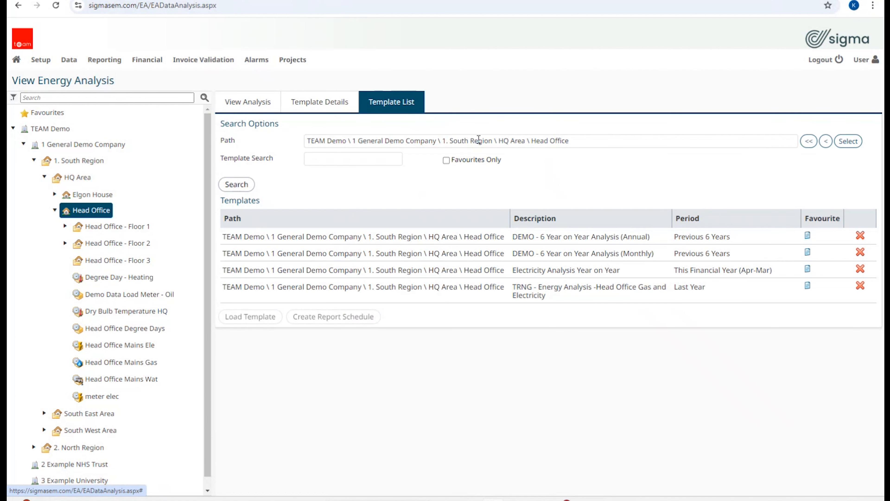
left_click(807, 144)
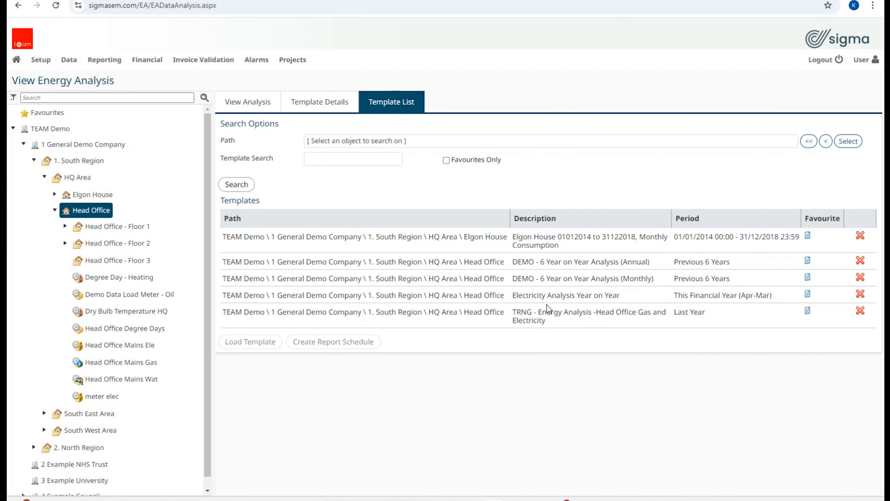
left_click(544, 296)
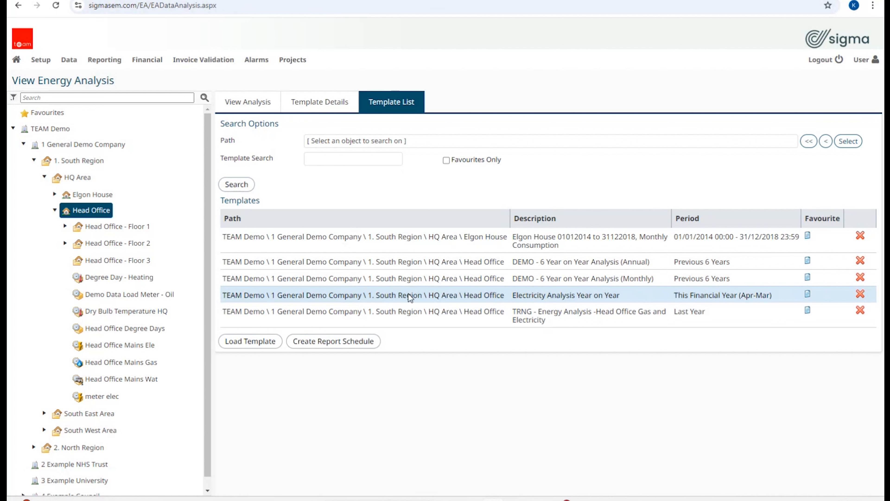
left_click(244, 342)
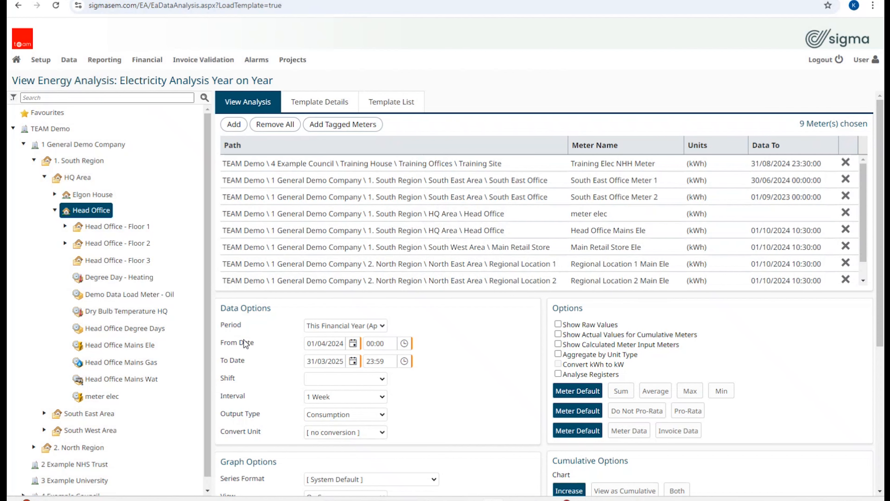
Step: Run the analysis from the loaded template and close the resulting chart window
scroll(317, 246, "down", 1)
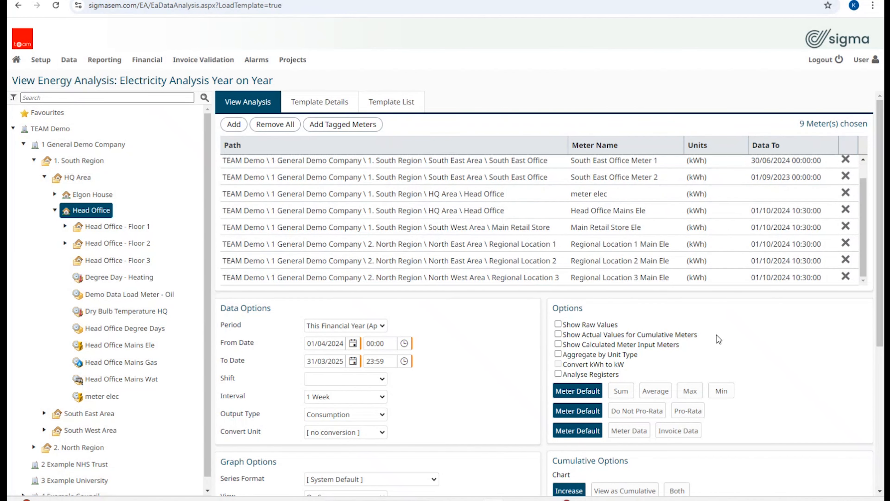
scroll(402, 364, "down", 5)
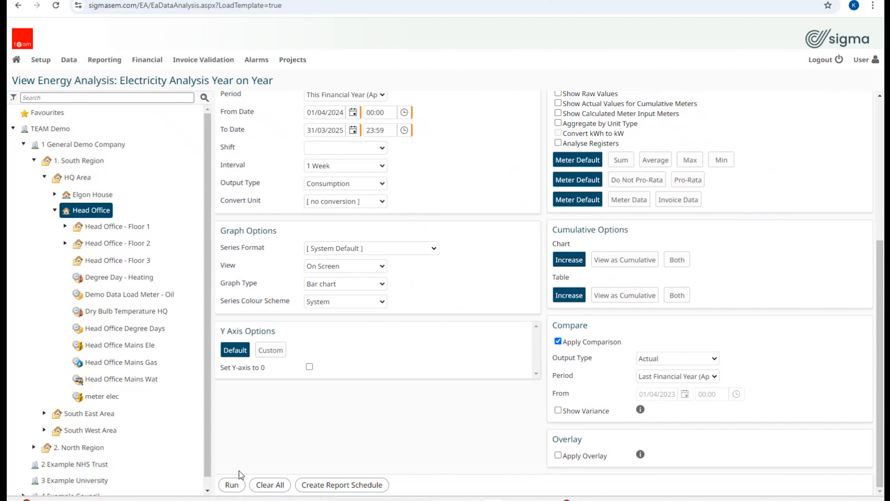
left_click(235, 483)
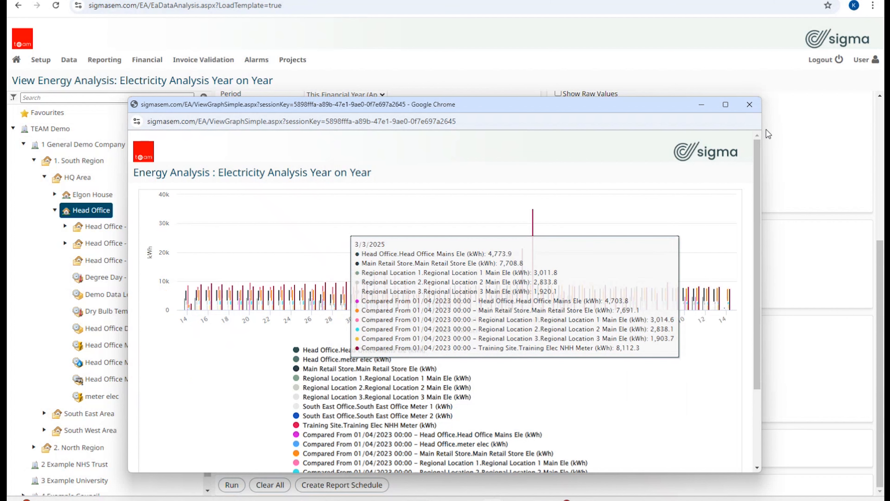
left_click(749, 106)
Step: Review the loaded template's meters and analysis options, and open its template details
scroll(406, 329, "up", 7)
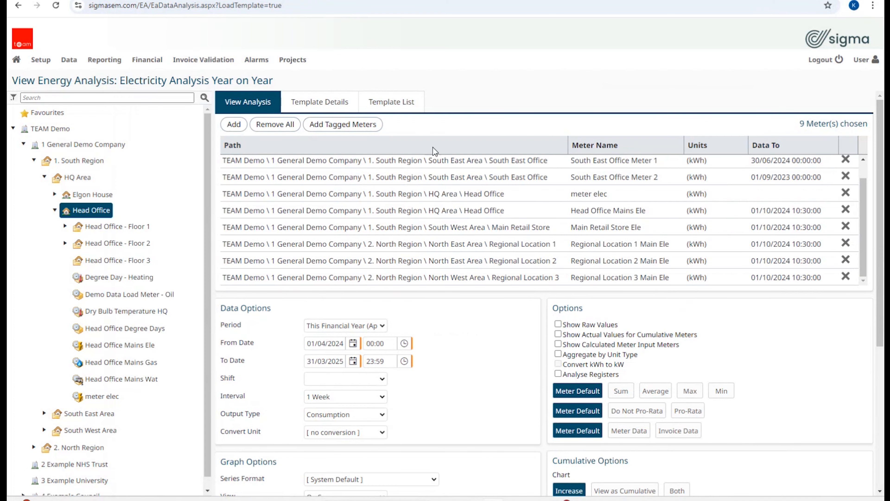
scroll(408, 129, "down", 6)
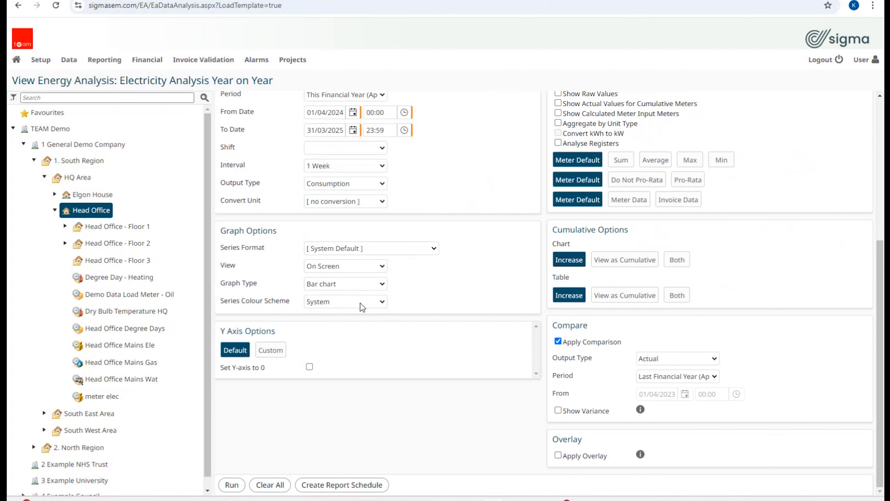
scroll(375, 219, "up", 7)
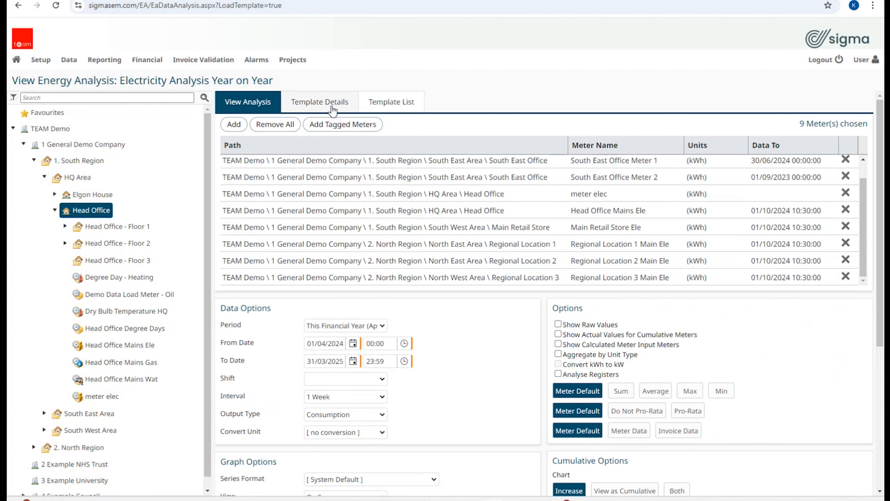
left_click(333, 112)
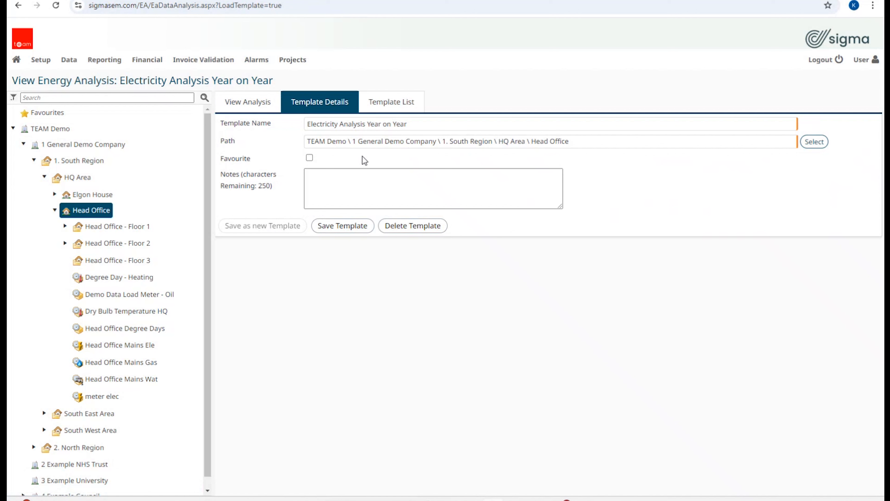
Step: Create a report schedule from the Electricity Analysis Year on Year template in the template list
left_click(390, 110)
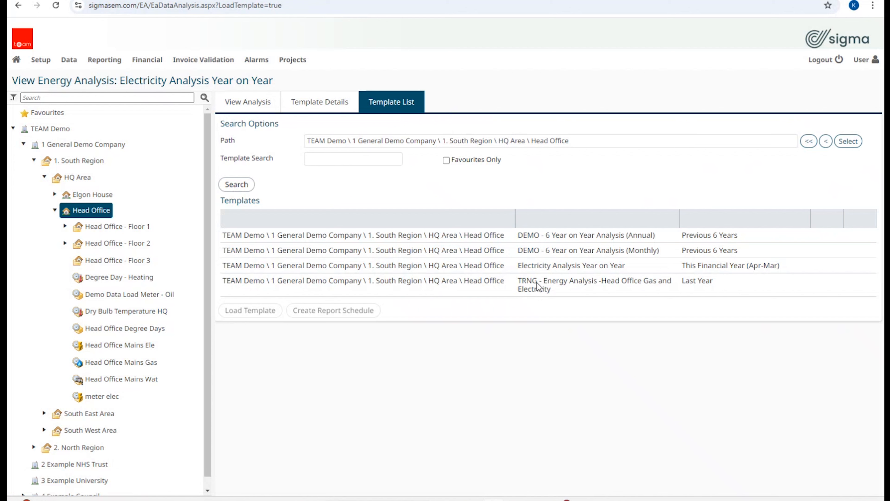
left_click(555, 268)
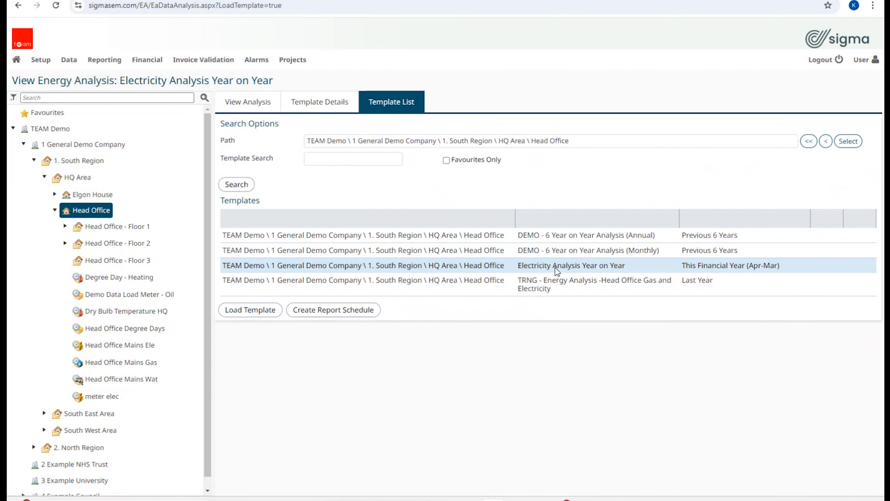
left_click(345, 311)
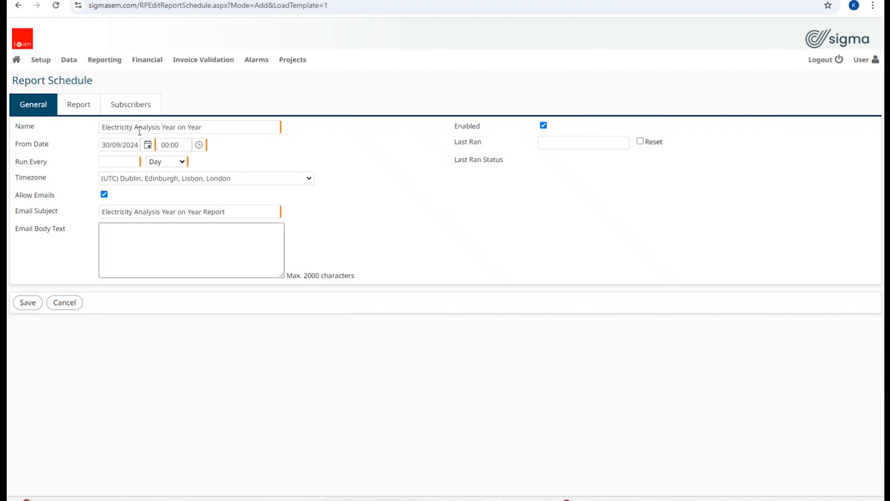
Step: Set the report schedule to run every 1 Quarter with a start time of 06:00
double_click(222, 126)
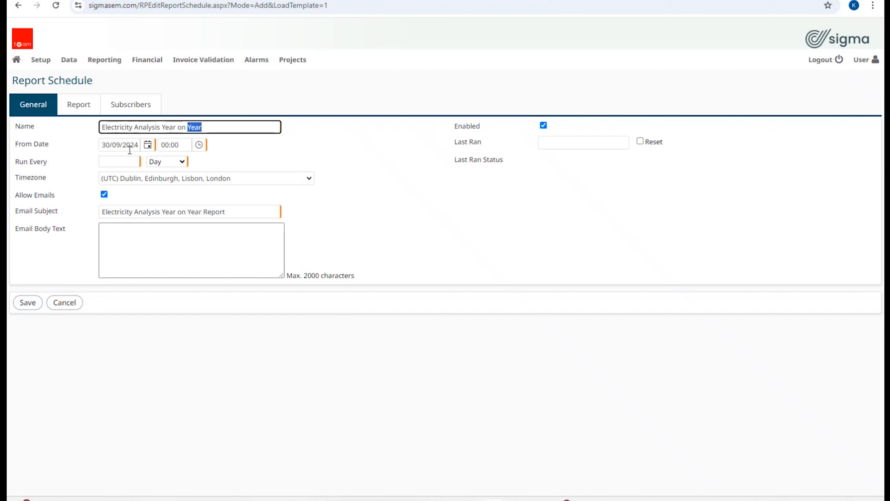
left_click(122, 161)
type("1")
left_click(185, 162)
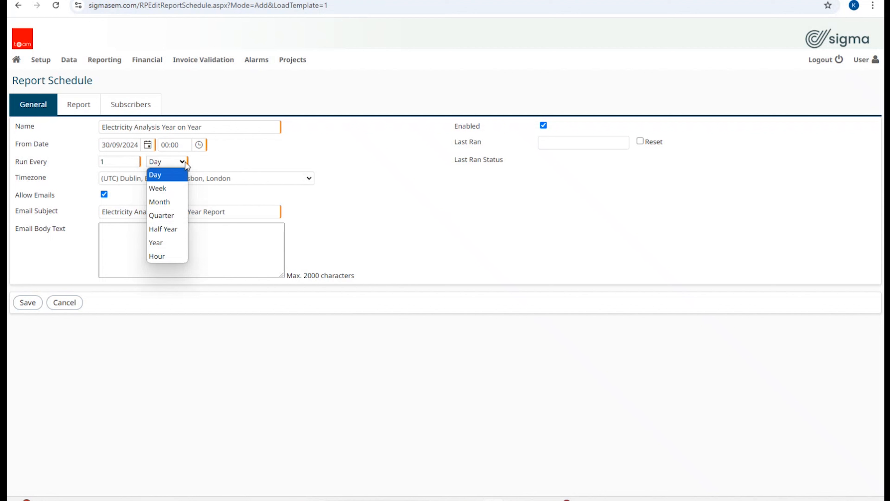
left_click(177, 215)
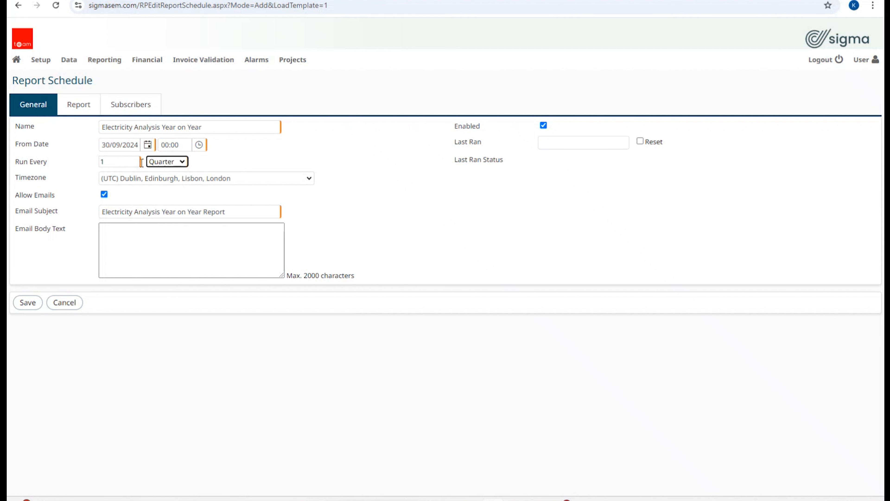
left_click(170, 144)
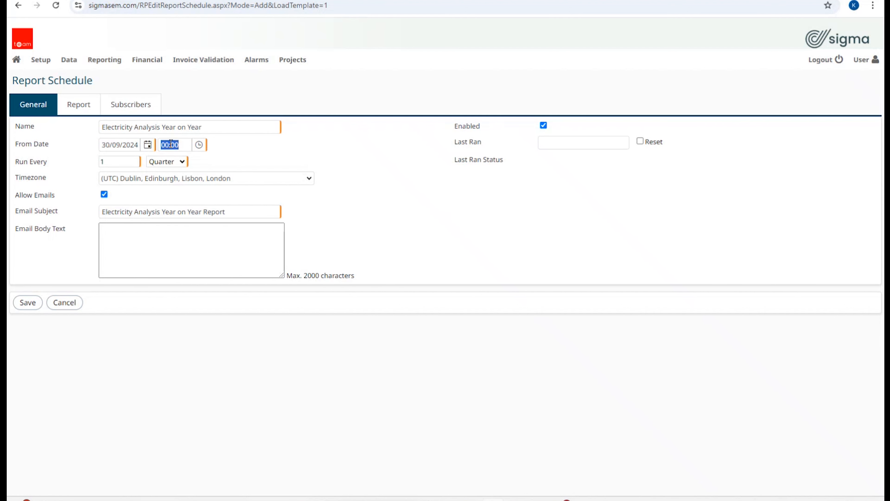
type("6")
left_click(199, 144)
Step: Write "Regards" and the sender's first name on separate lines as the email body text, and save the report schedule
left_click(133, 234)
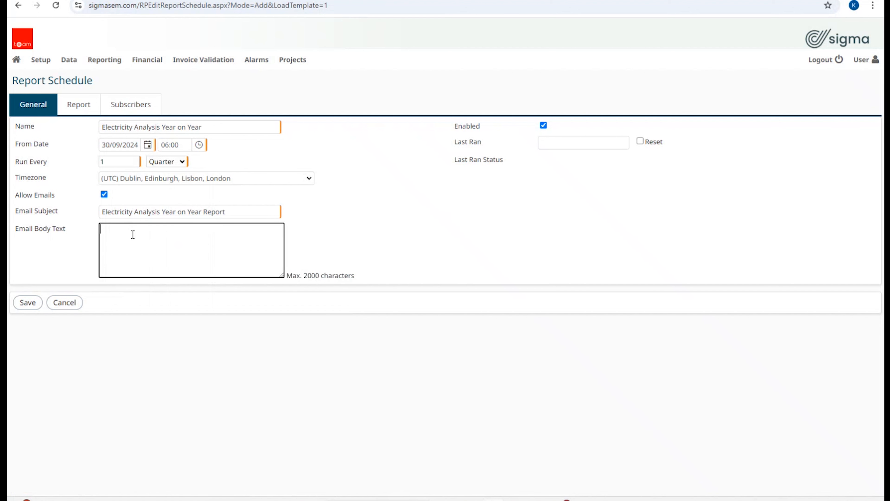
type("Regar")
key("BackSpace")
type("rds")
key("Return")
type("Kim")
double_click(249, 207)
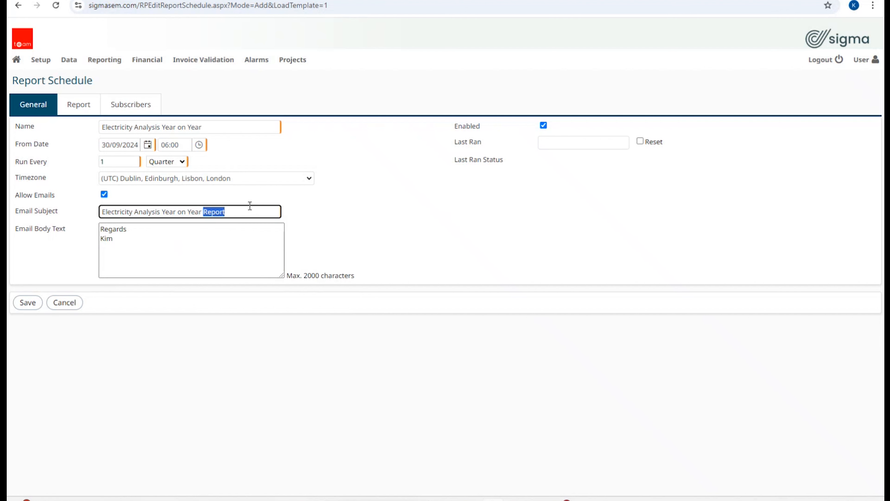
triple_click(249, 206)
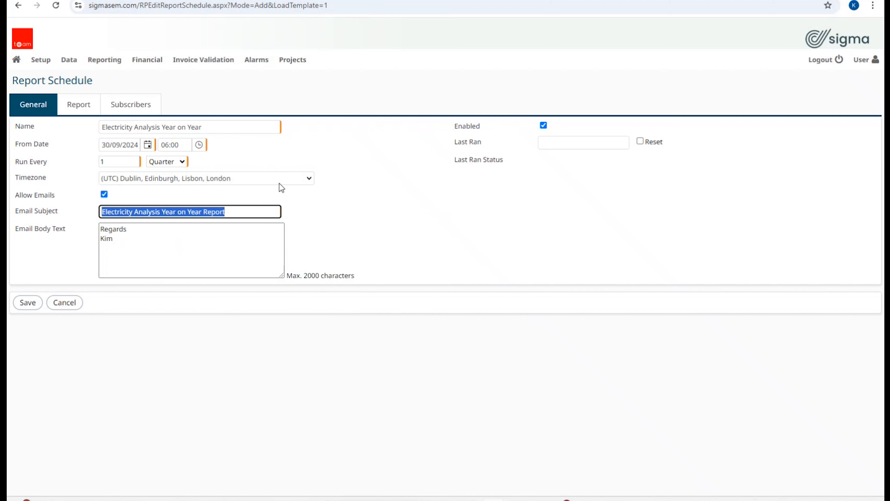
left_click(30, 308)
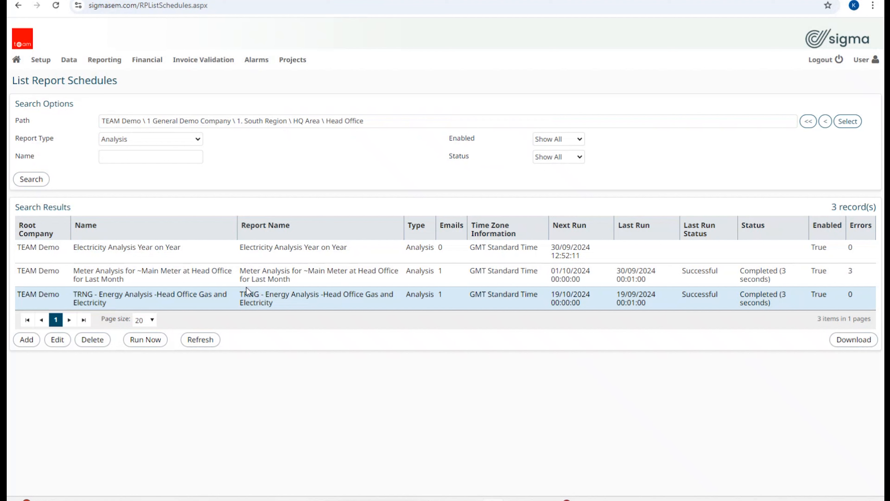
Step: Open the Electricity Analysis Year on Year schedule for editing, check its report and subscriber settings, and cancel the edit
left_click(308, 258)
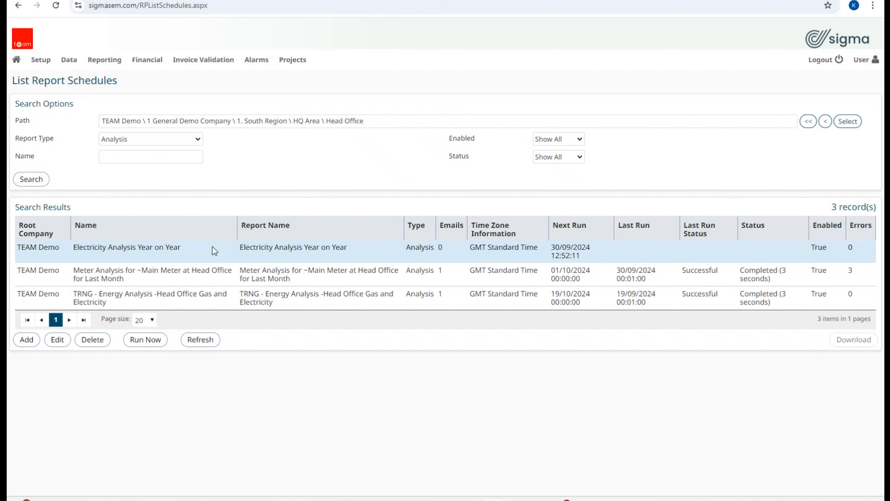
left_click(60, 341)
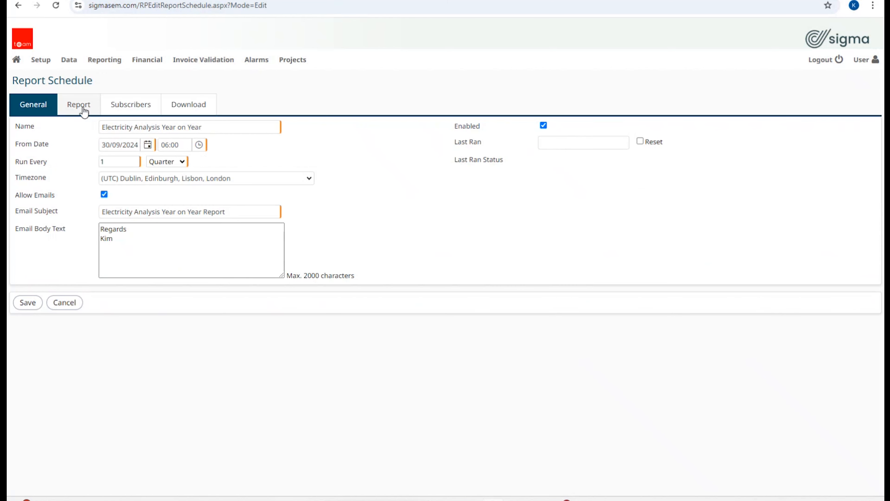
left_click(82, 108)
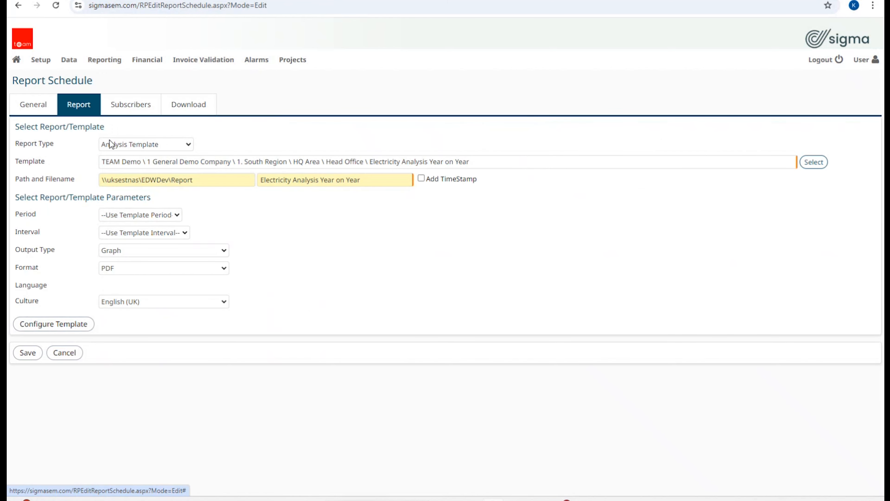
left_click(130, 107)
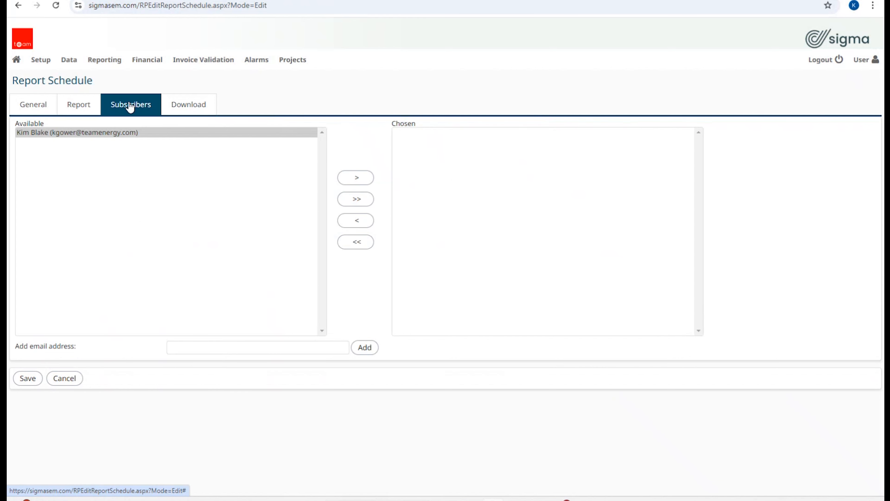
left_click(36, 113)
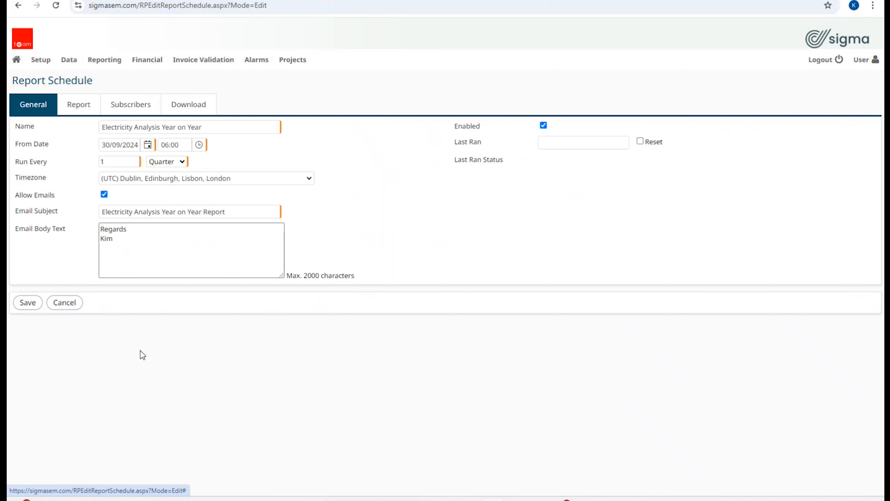
left_click(76, 304)
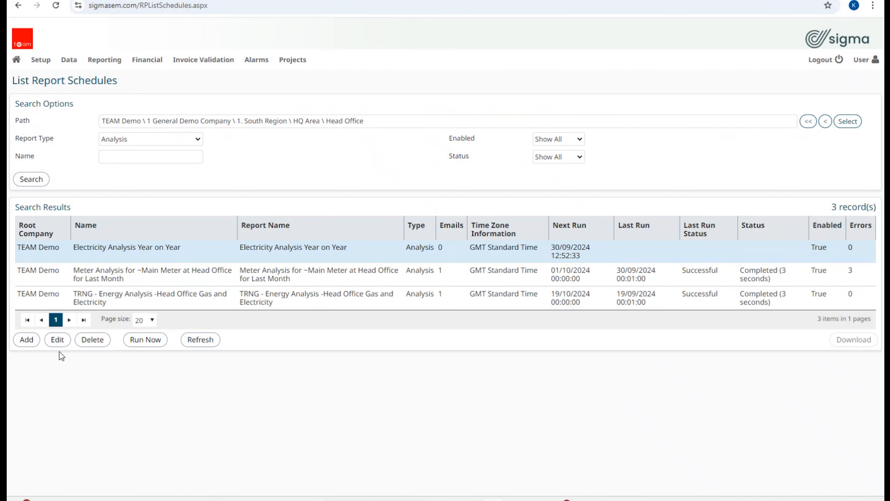
Step: Edit the Electricity Analysis Year on Year schedule, check its report settings, and move the available contact into the chosen subscribers
left_click(59, 340)
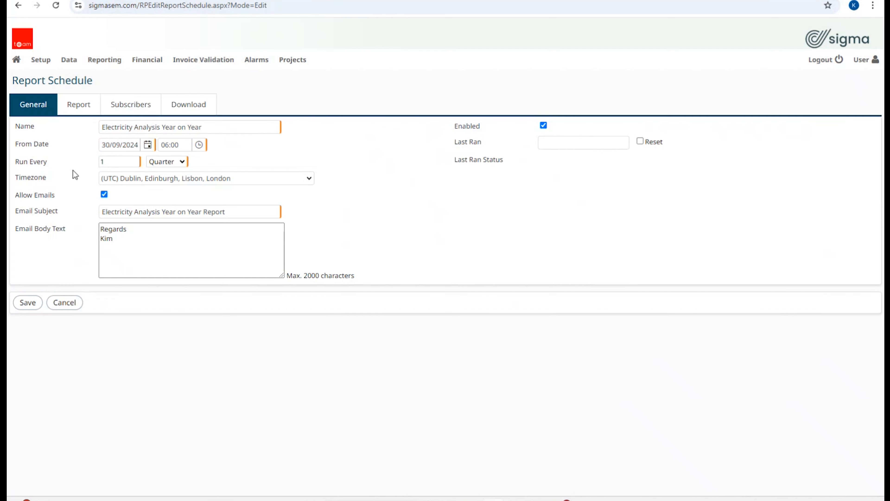
left_click(76, 107)
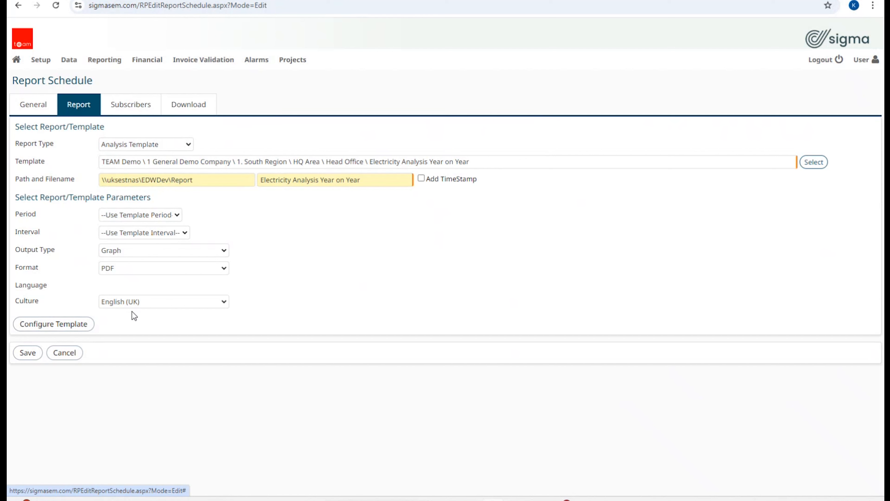
left_click(137, 112)
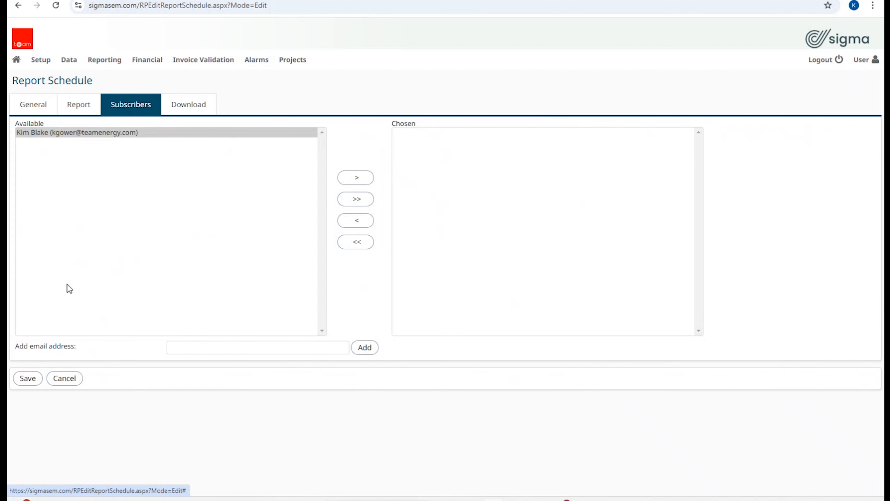
left_click(69, 136)
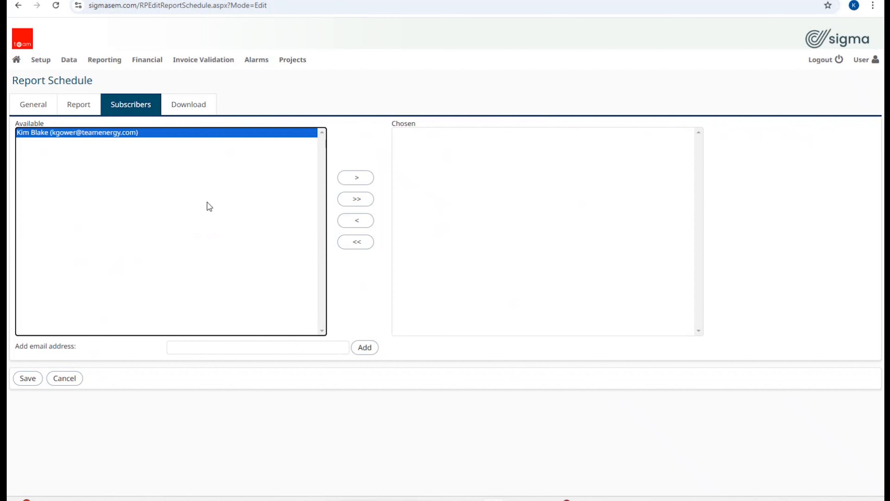
left_click(349, 180)
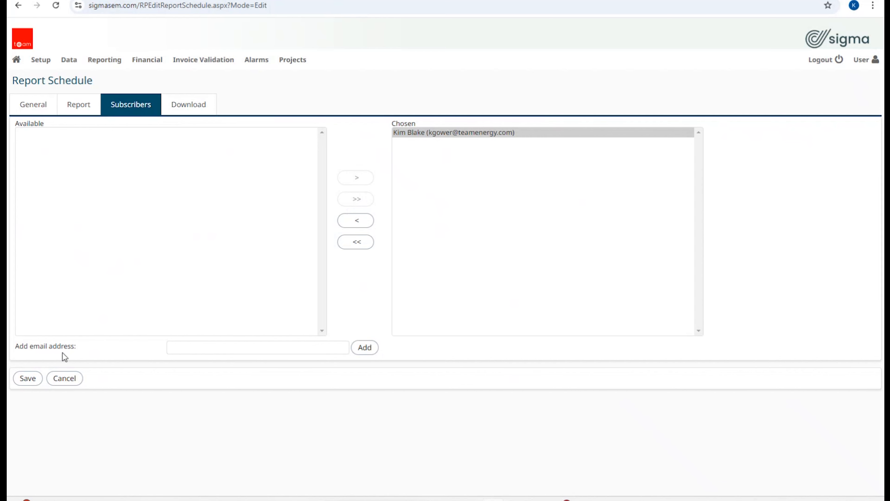
left_click(190, 344)
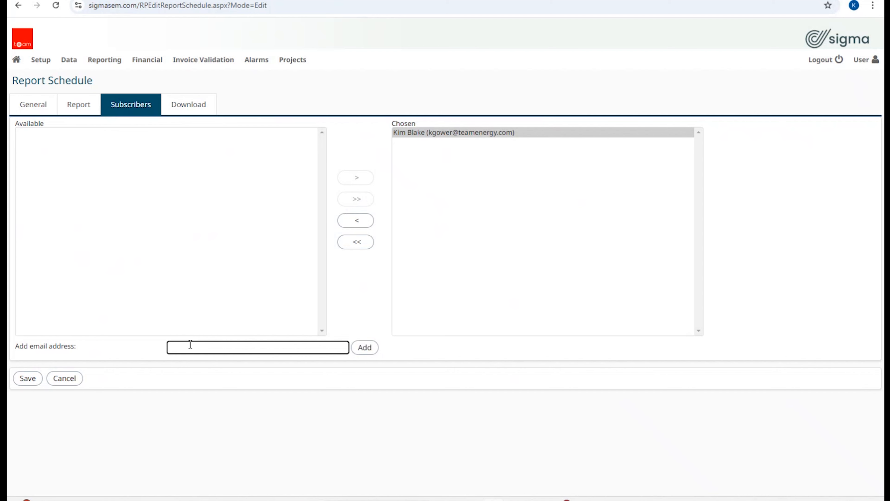
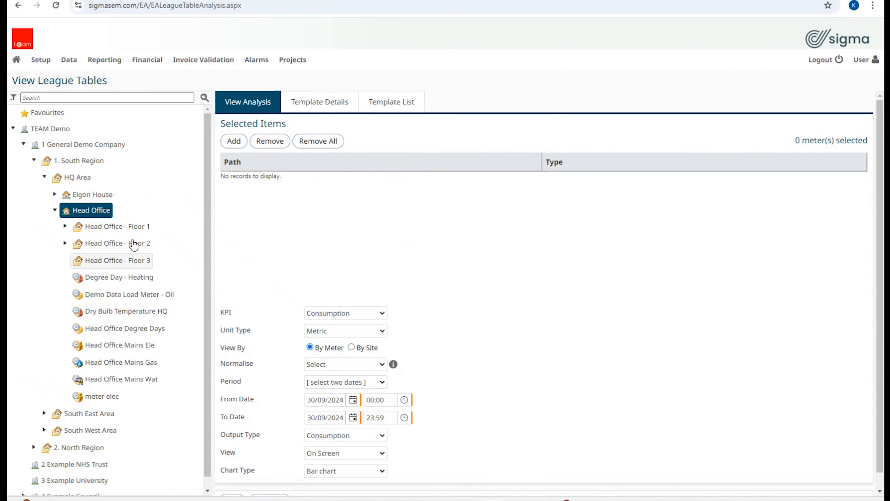
scroll(268, 200, "down", 1)
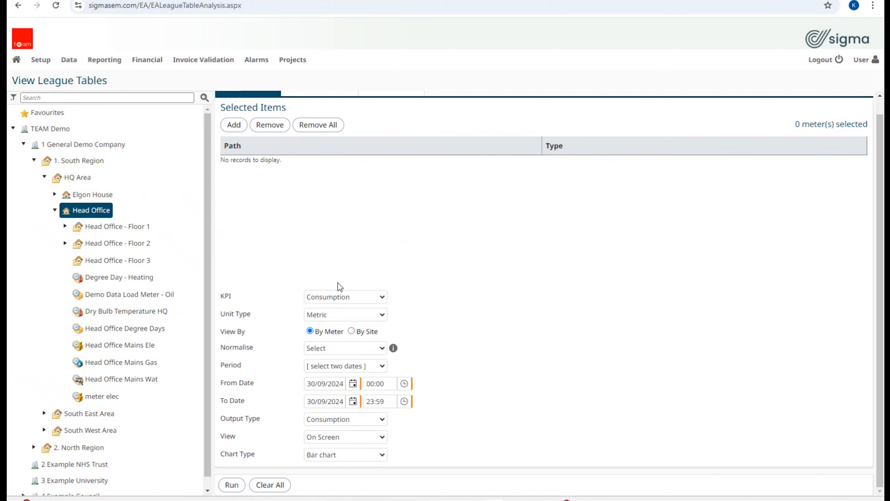
scroll(337, 282, "up", 1)
scroll(334, 275, "down", 1)
scroll(271, 174, "up", 1)
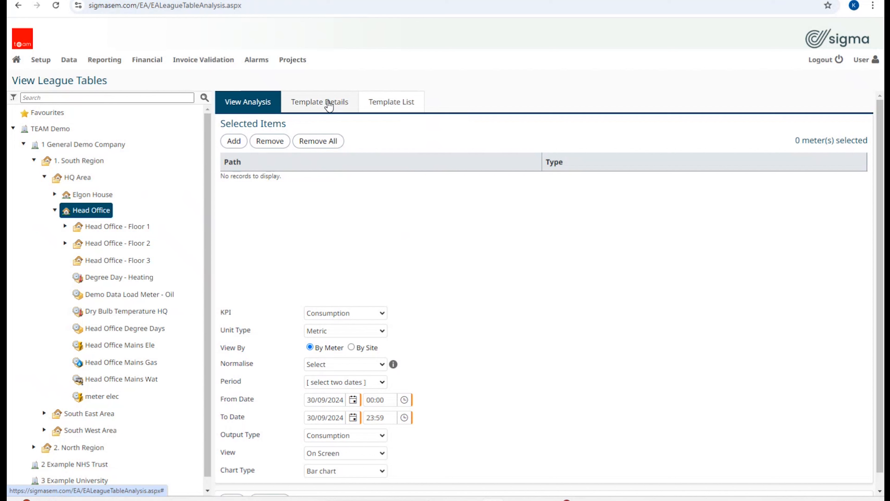
scroll(306, 219, "down", 1)
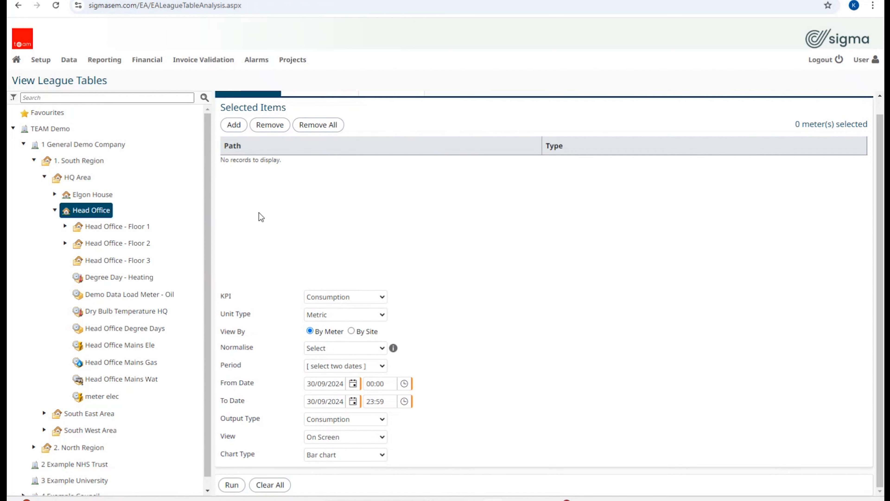
Step: Open Energy Analysis and show its list of saved templates for Head Office
left_click(102, 66)
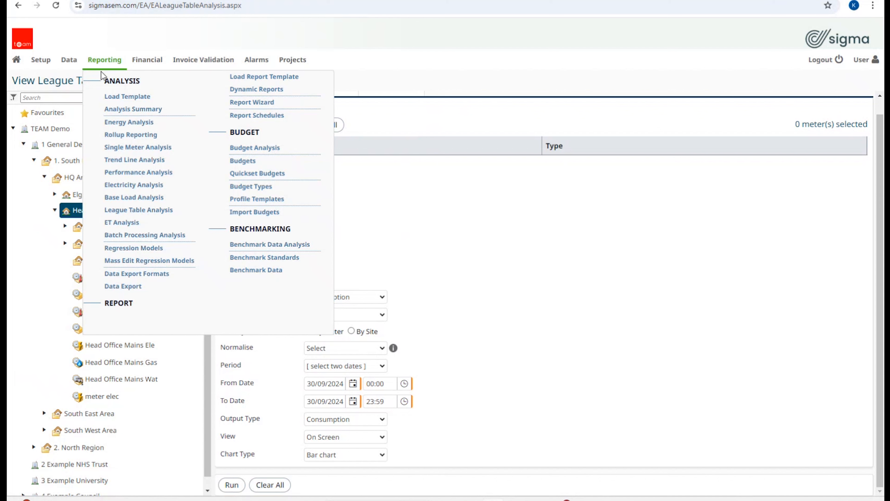
left_click(118, 123)
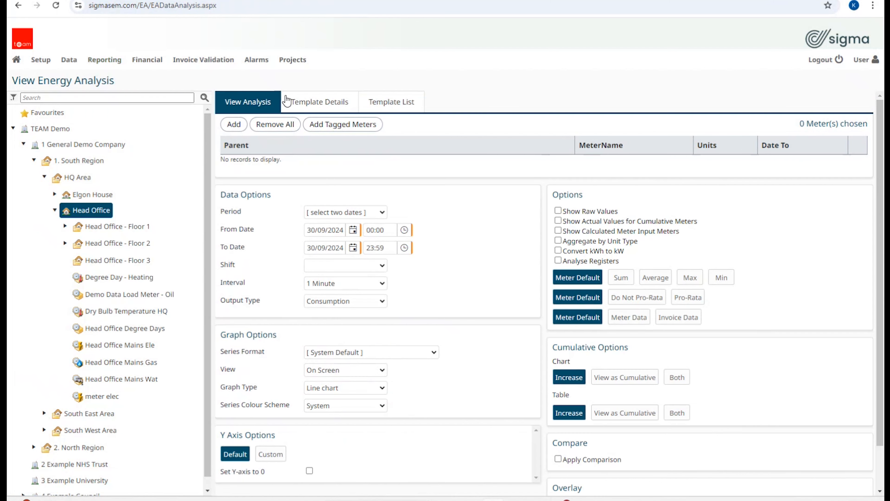
left_click(379, 104)
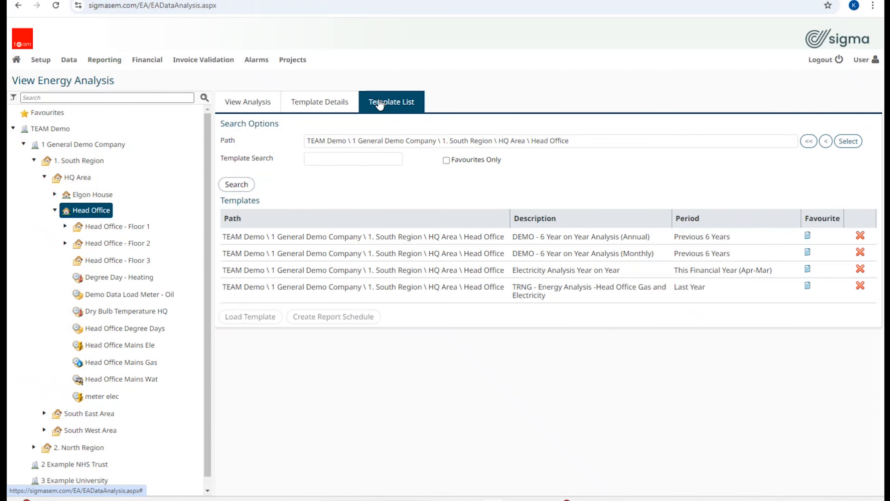
Step: Open the Load Template page, look through the Head Office templates, and filter them to the Energy Analysis type
left_click(105, 61)
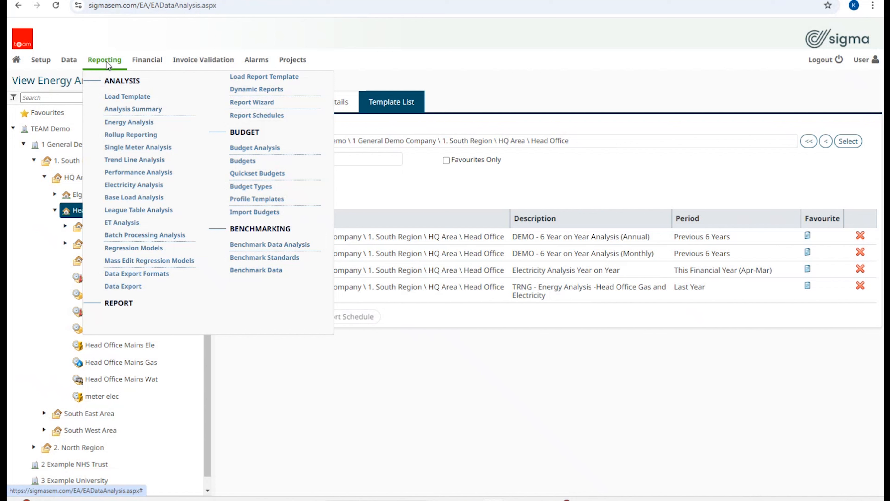
left_click(128, 98)
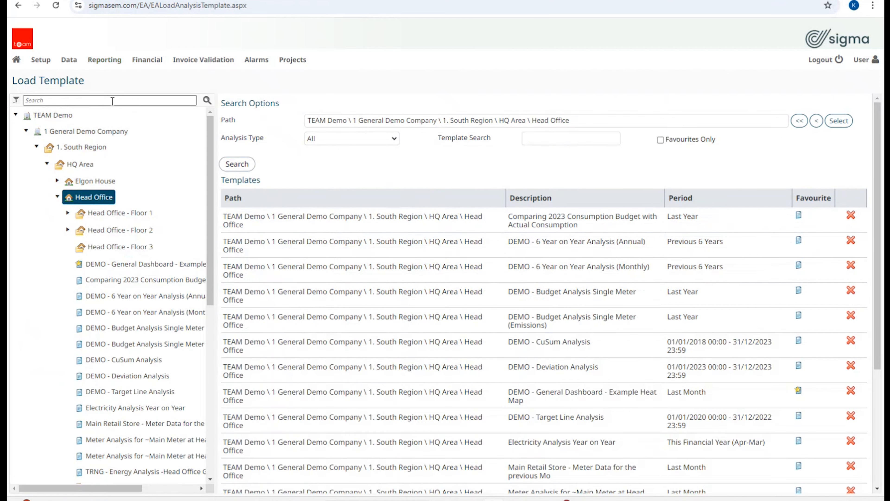
scroll(351, 184, "down", 5)
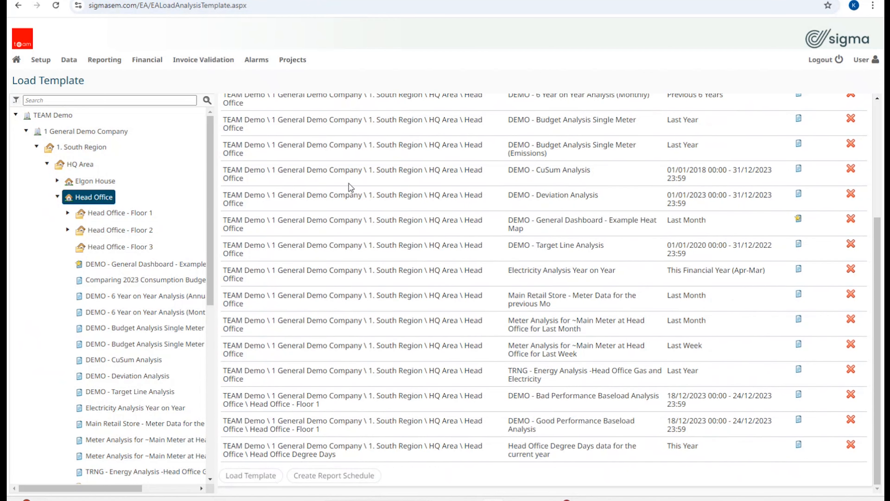
scroll(350, 187, "up", 5)
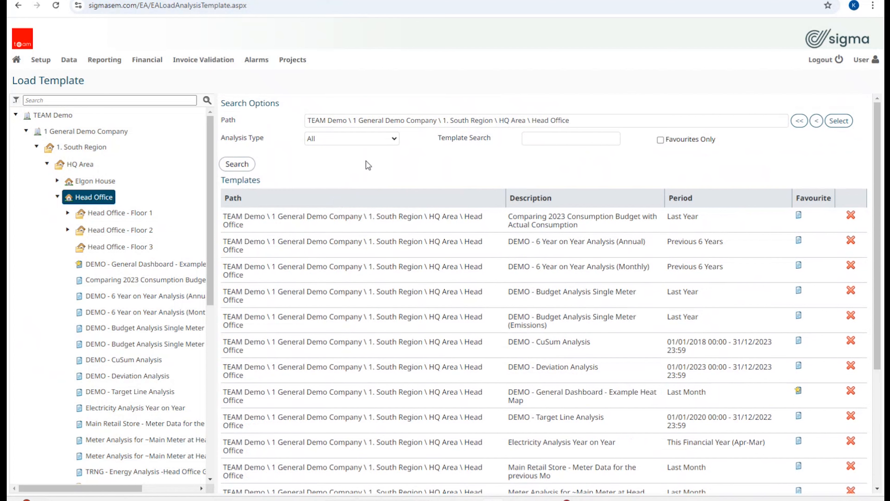
left_click(394, 139)
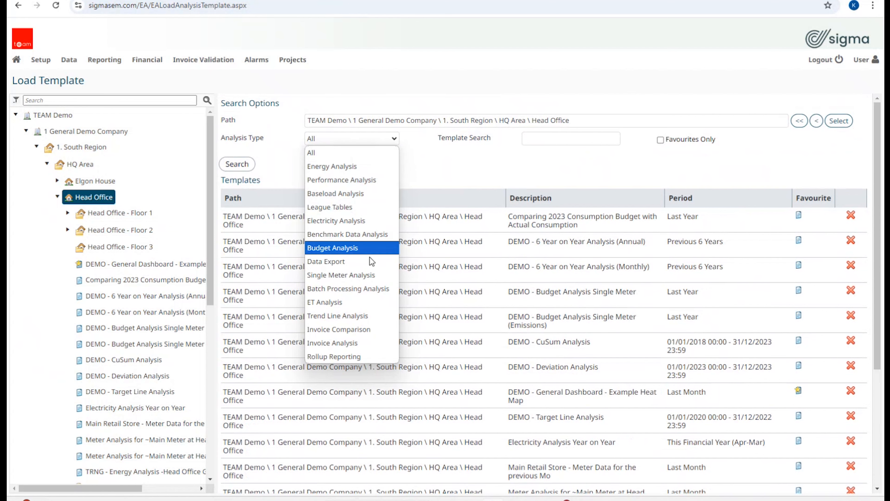
left_click(371, 167)
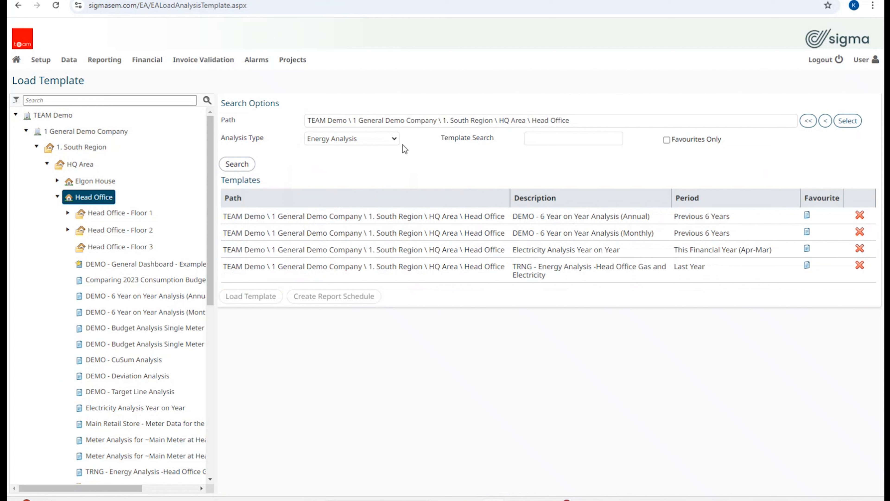
Step: Clear the template search path, set the analysis type to All, and look through the templates across the whole company
left_click(393, 138)
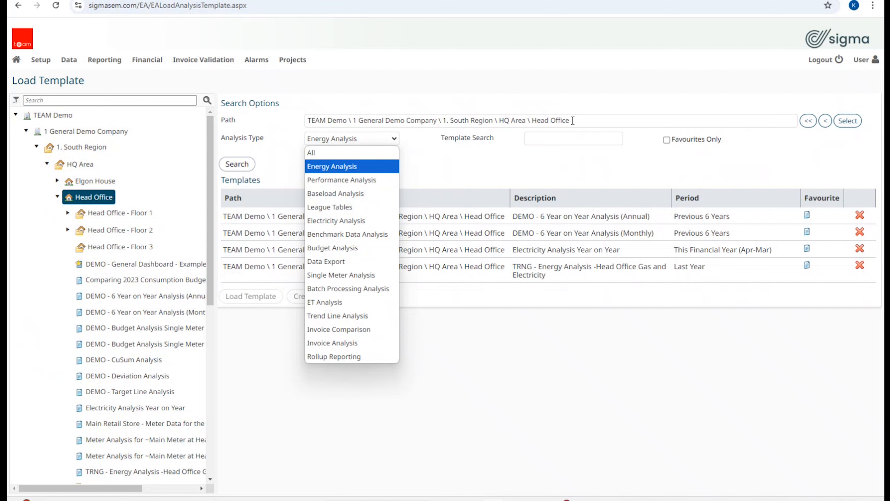
left_click(807, 122)
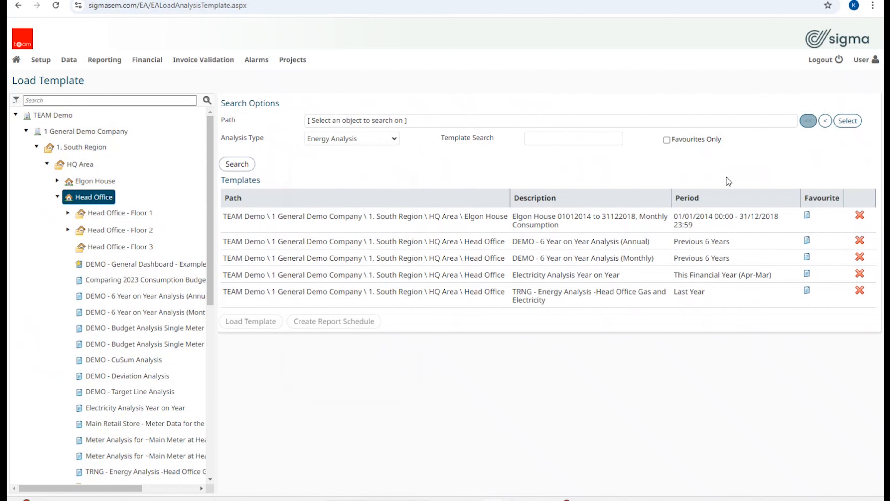
left_click(396, 140)
left_click(363, 153)
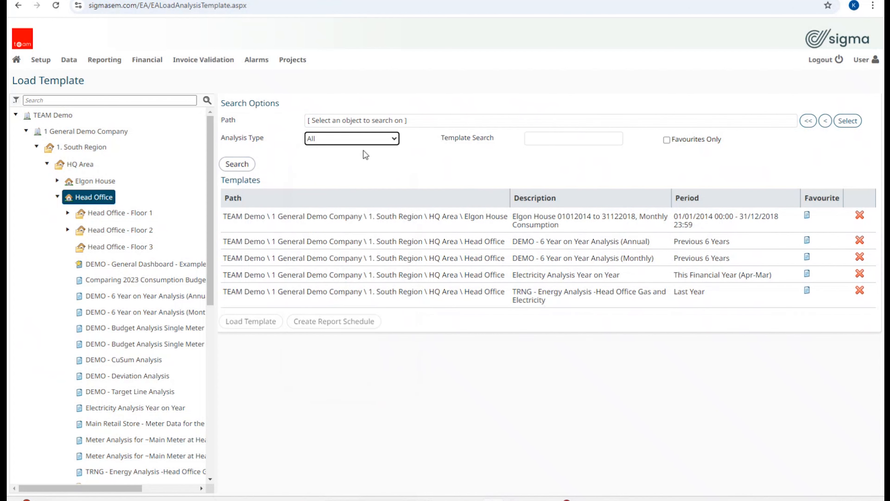
scroll(429, 183, "down", 10)
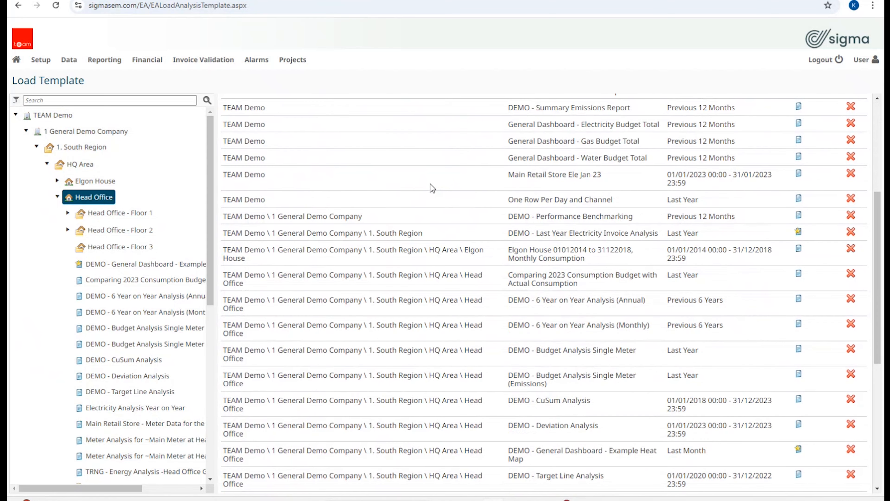
scroll(431, 185, "down", 3)
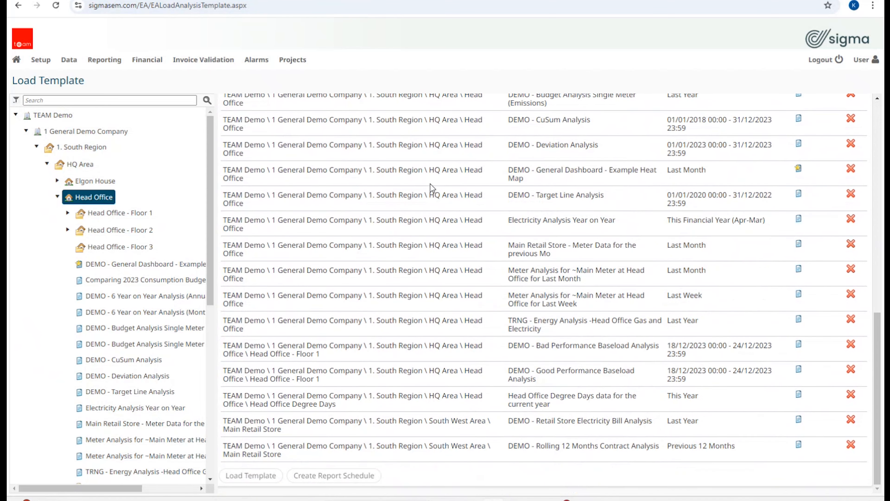
scroll(431, 189, "up", 10)
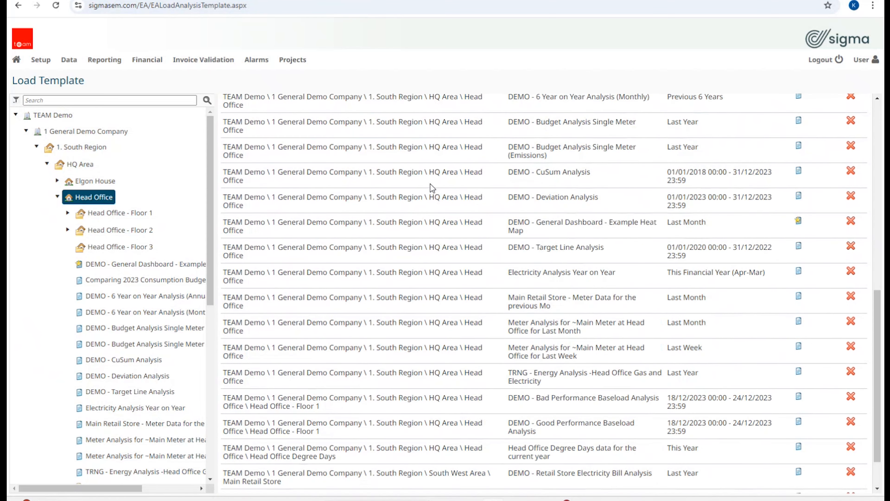
scroll(432, 188, "up", 5)
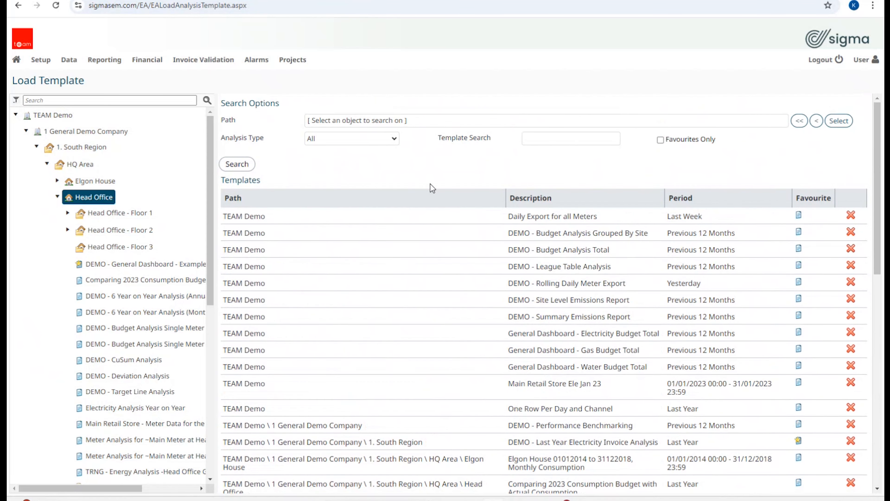
Step: Open the Dynamic Reports list and look over its options for adding, editing and copying reports
mouse_move(106, 65)
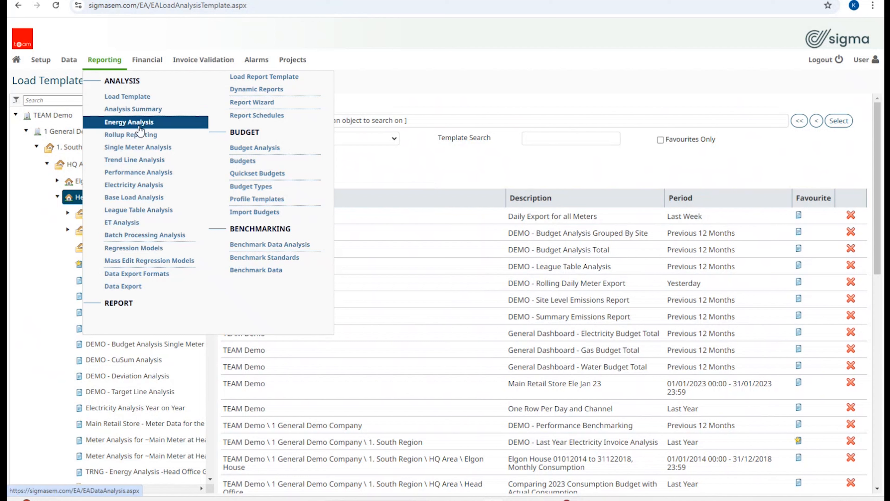
left_click(312, 92)
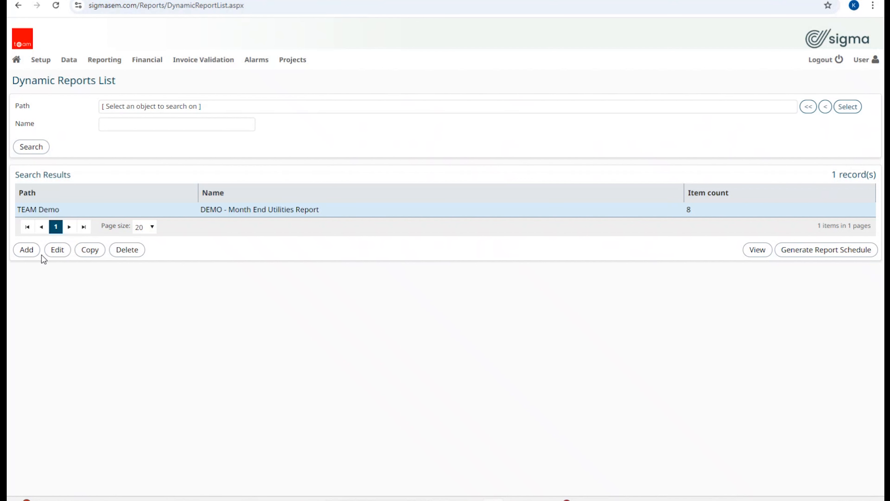
left_click(27, 250)
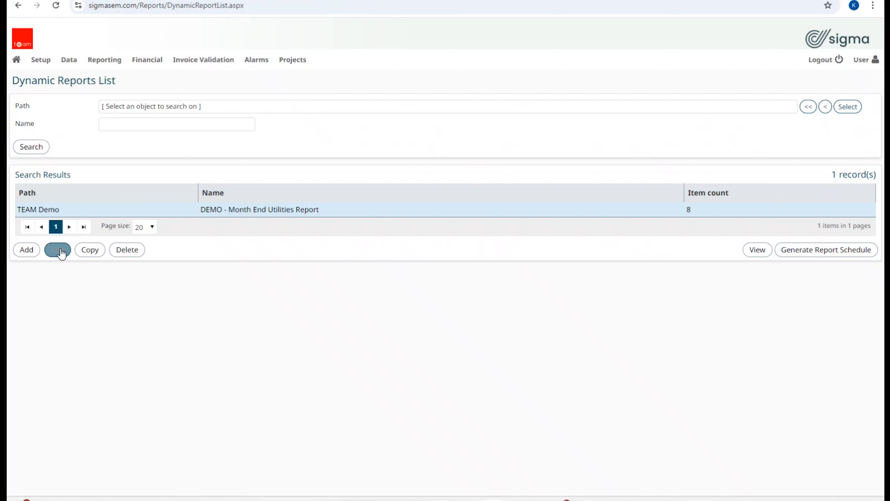
left_click(90, 250)
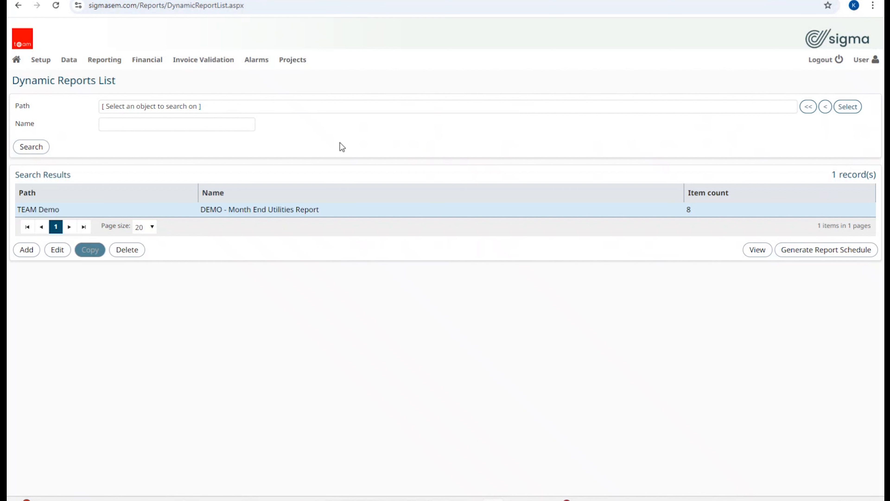
Step: View the DEMO - Month End Utilities Report and examine its budget, emissions, benchmarking and five-year consumption sections
left_click(758, 250)
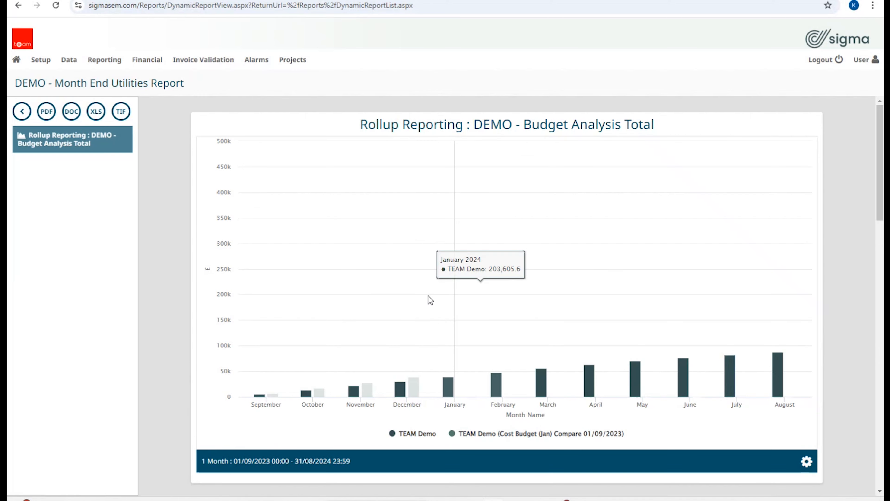
scroll(587, 210, "down", 4)
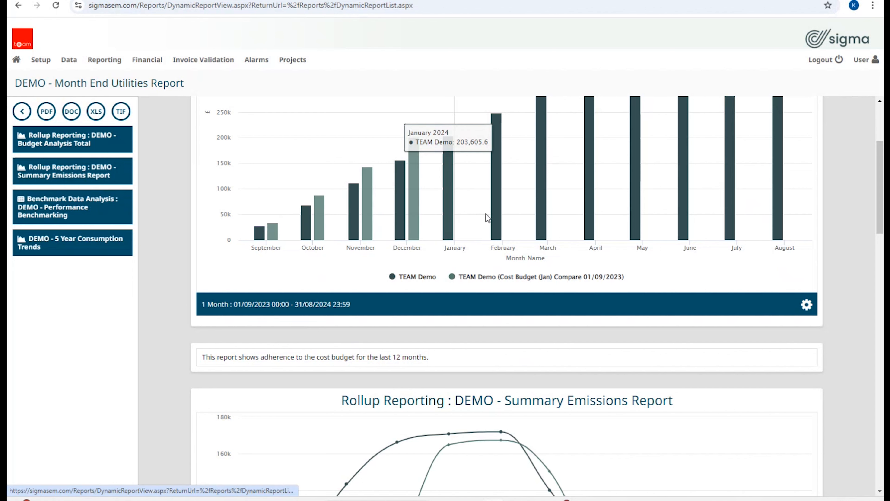
scroll(491, 210, "down", 3)
scroll(511, 194, "down", 9)
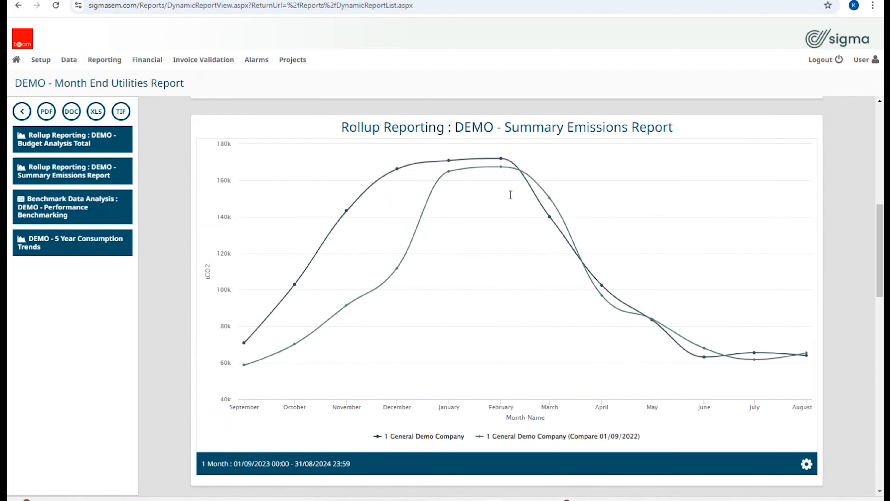
scroll(510, 195, "down", 7)
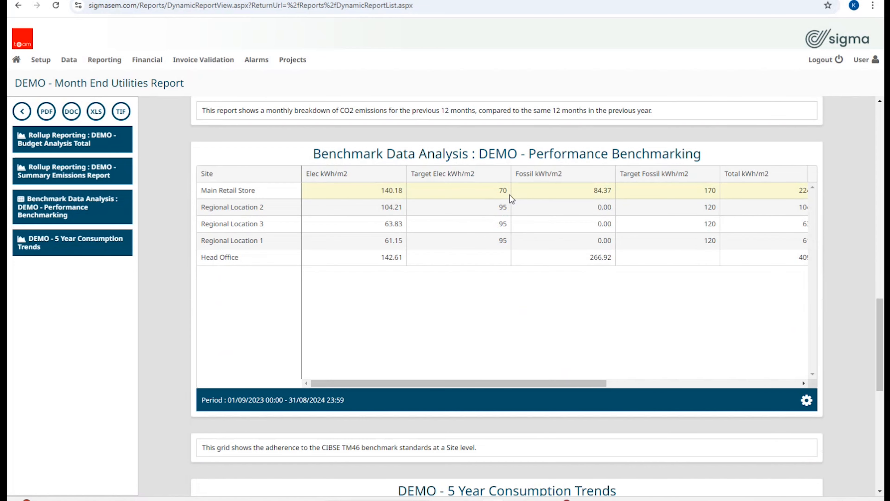
scroll(510, 195, "down", 6)
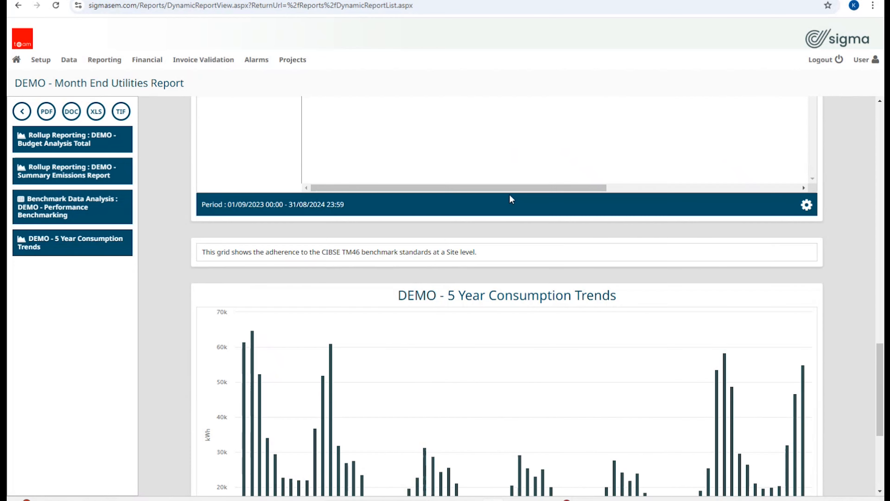
Step: Examine the 5 Year Consumption Trends chart and go back over the benchmarking, emissions and budget sections of the Month End Utilities Report
scroll(510, 195, "down", 6)
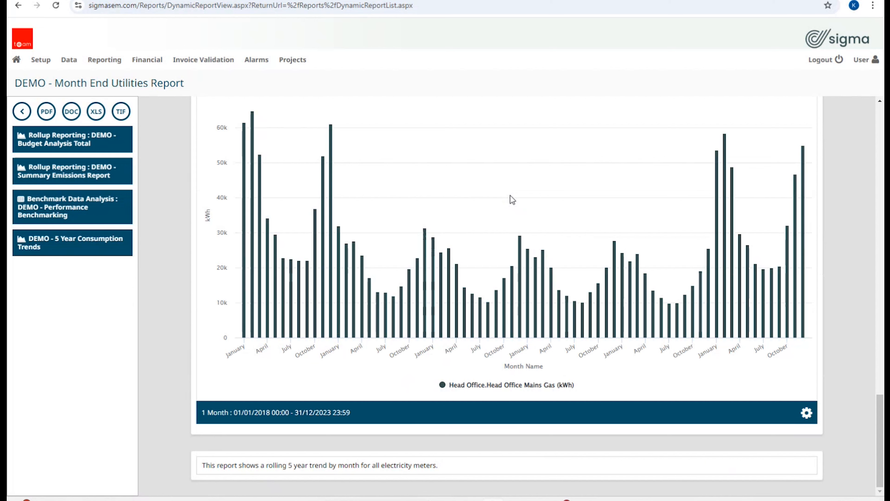
scroll(511, 196, "up", 7)
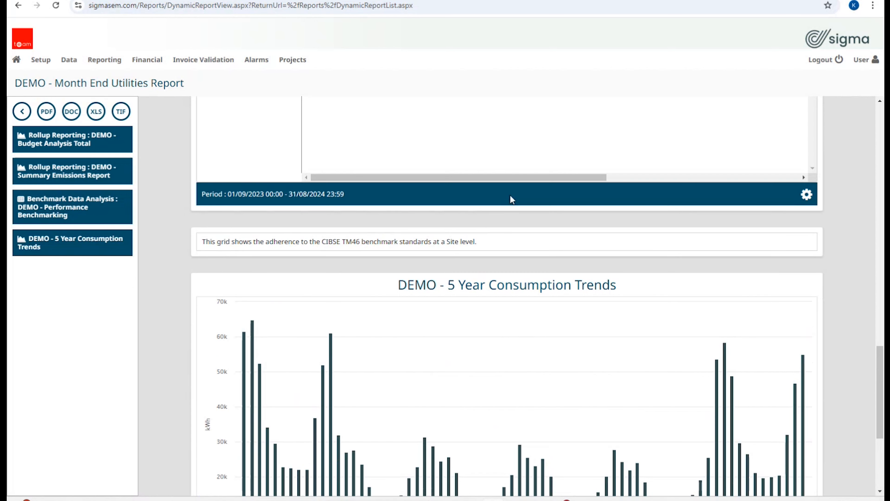
scroll(510, 196, "up", 13)
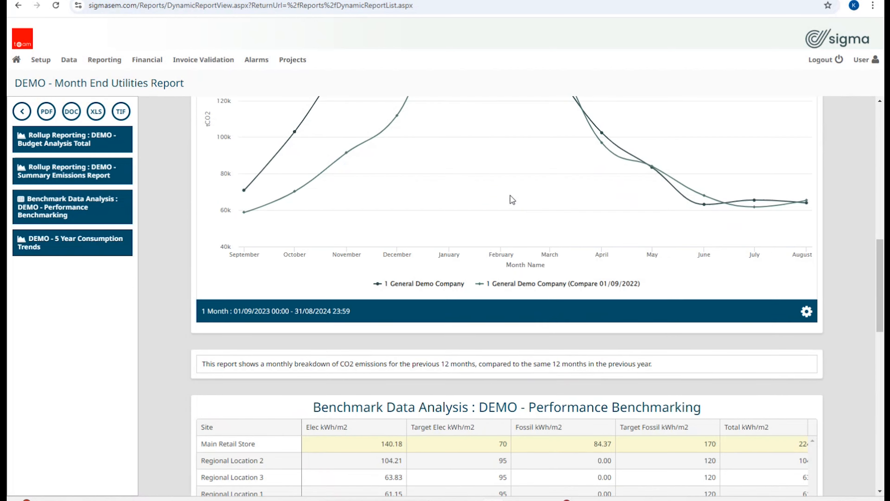
scroll(510, 196, "up", 13)
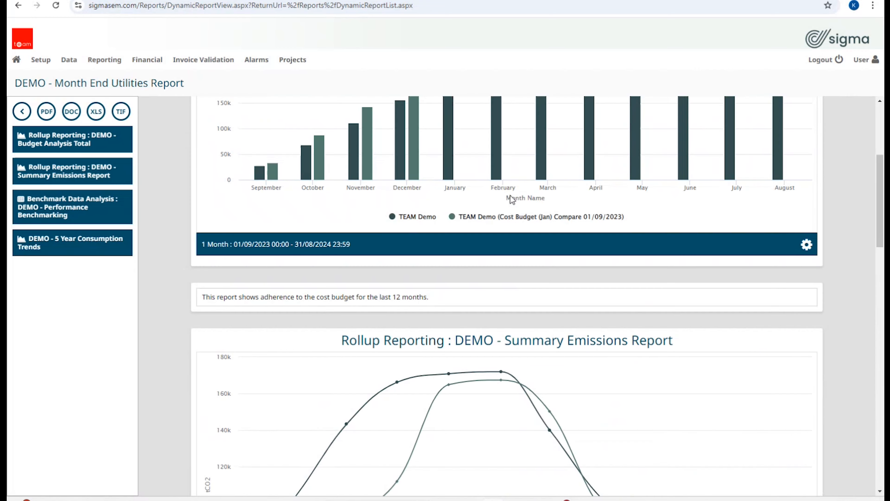
scroll(511, 196, "up", 3)
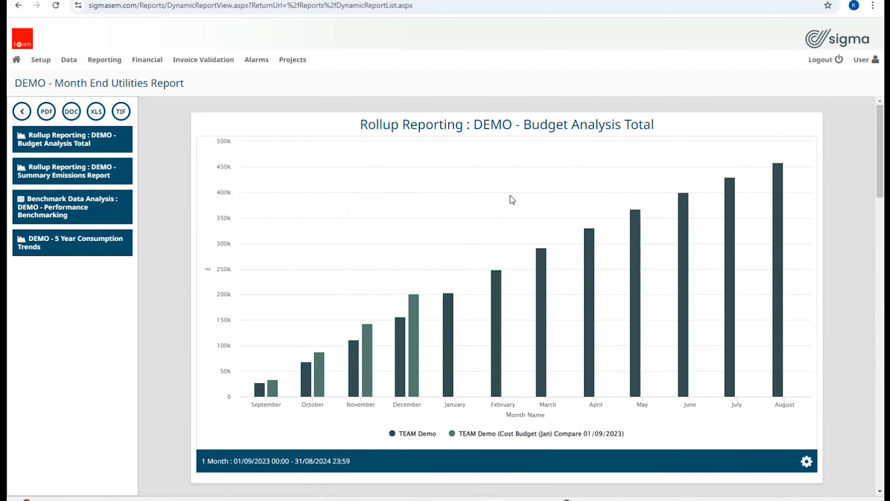
Step: Return to the Dynamic Reports list and look over the options available for reporting and invoice validation
left_click(106, 62)
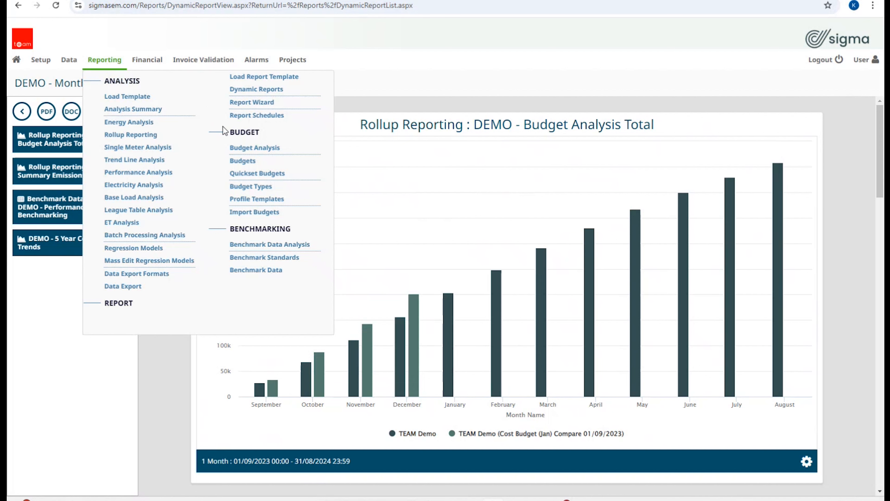
left_click(290, 91)
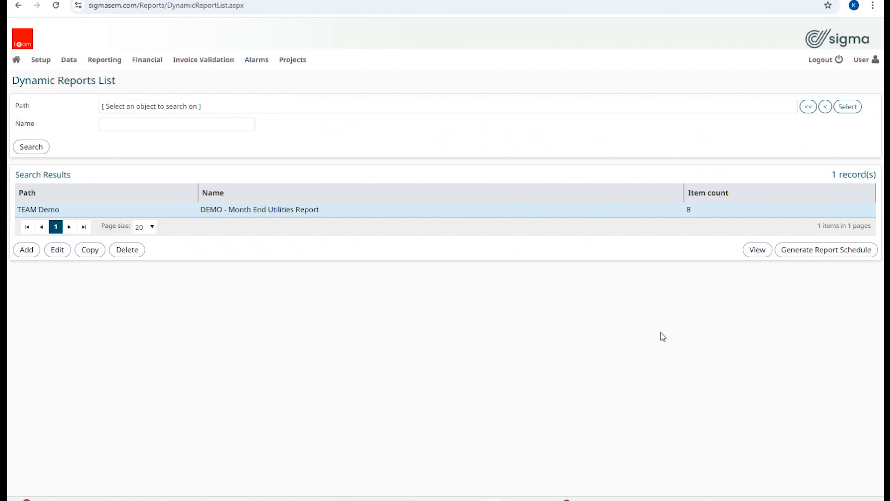
mouse_move(119, 66)
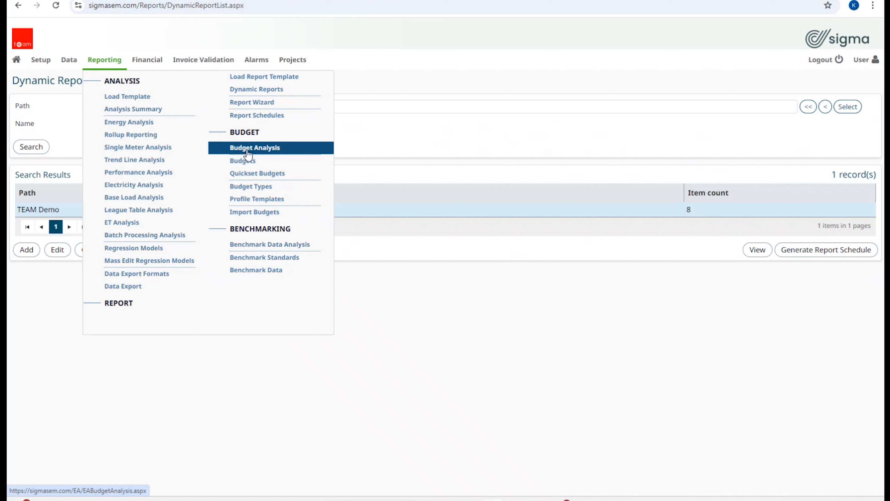
mouse_move(205, 63)
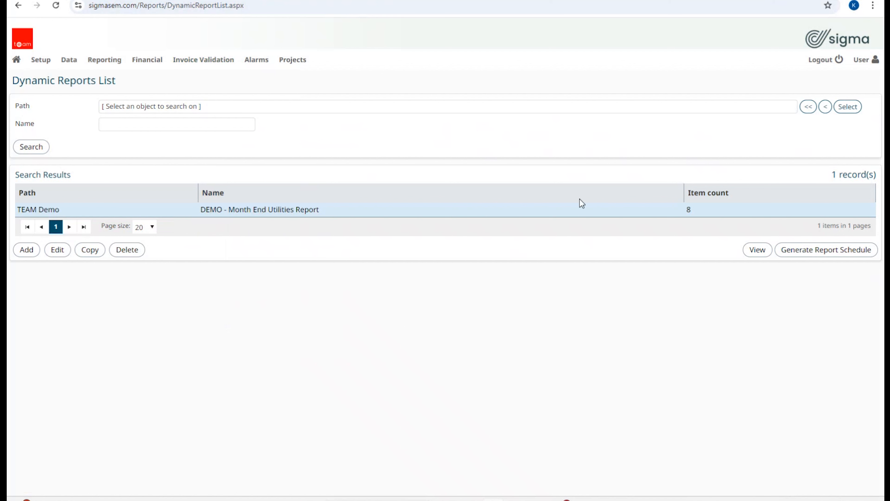
Step: Switch to Sigma Express, open its analysis templates, and look over the analysis types available for filtering
mouse_move(865, 66)
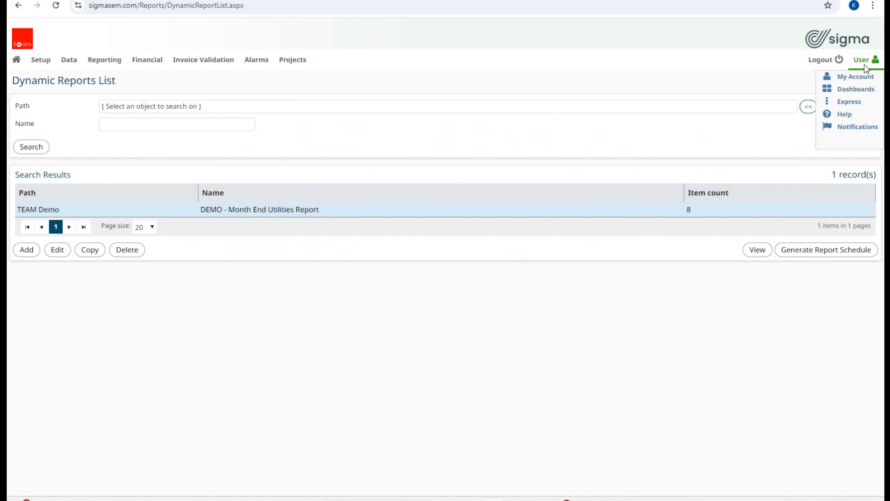
left_click(861, 102)
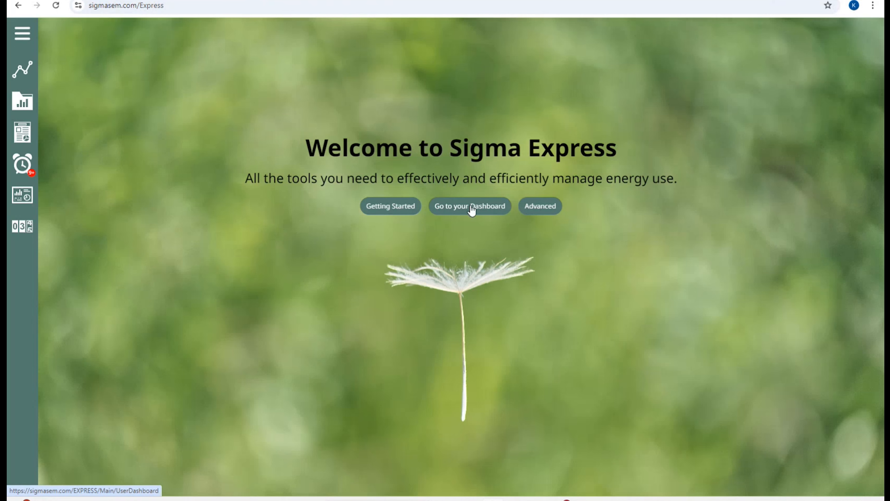
left_click(20, 106)
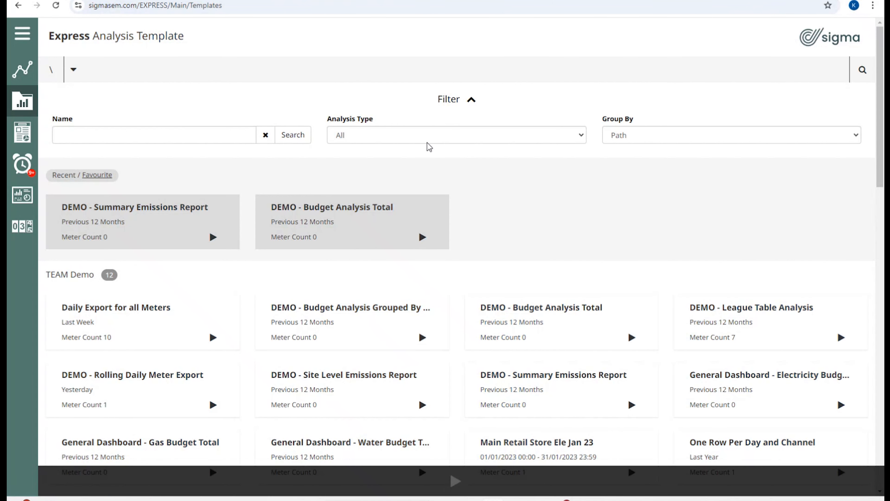
left_click(580, 137)
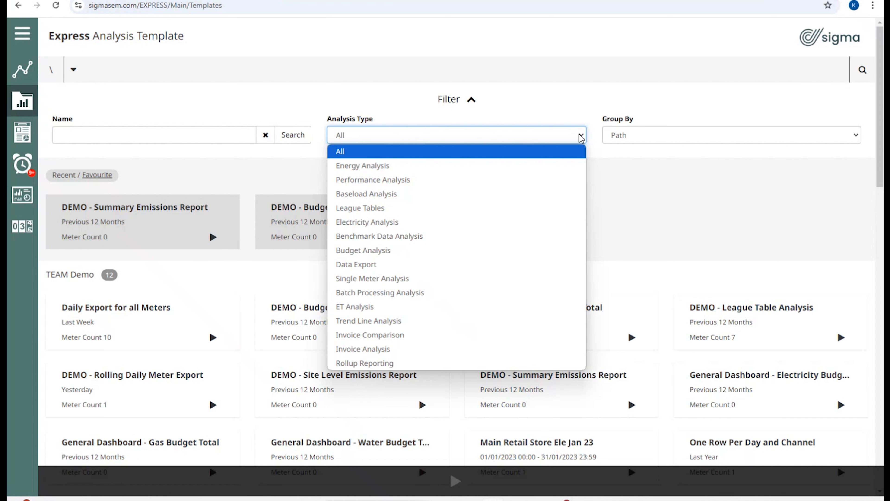
left_click(676, 182)
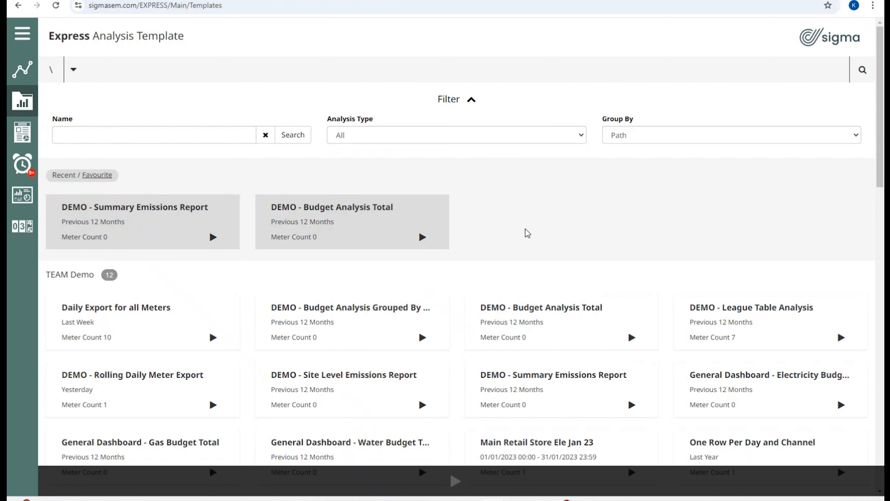
Step: Look through the Express templates grouped by path, from TEAM Demo down to the Head Office groups
scroll(531, 242, "down", 1)
scroll(535, 250, "down", 5)
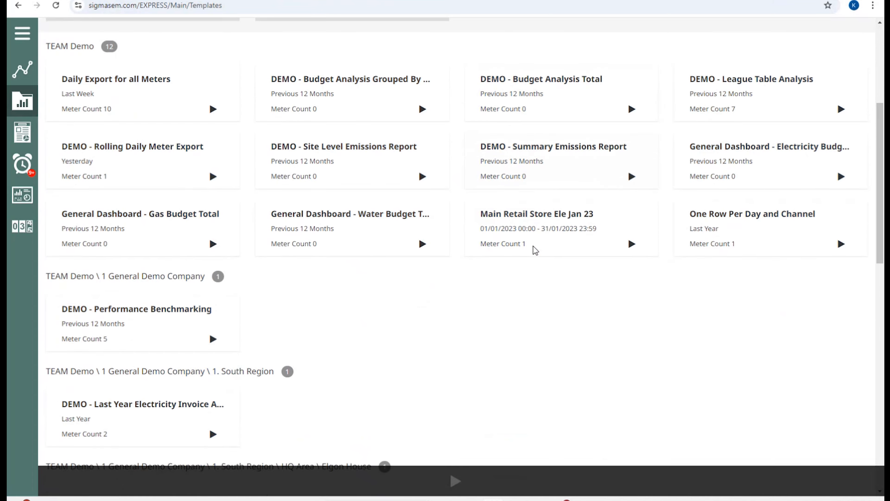
scroll(535, 250, "down", 7)
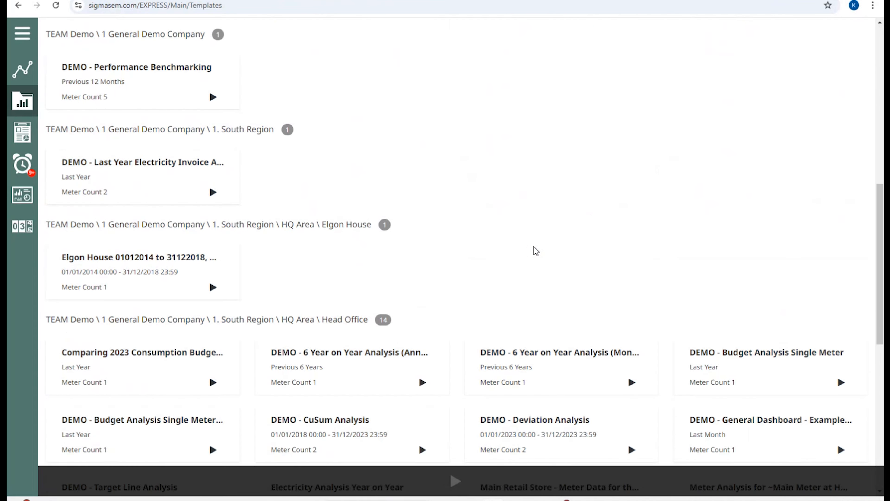
scroll(535, 250, "down", 5)
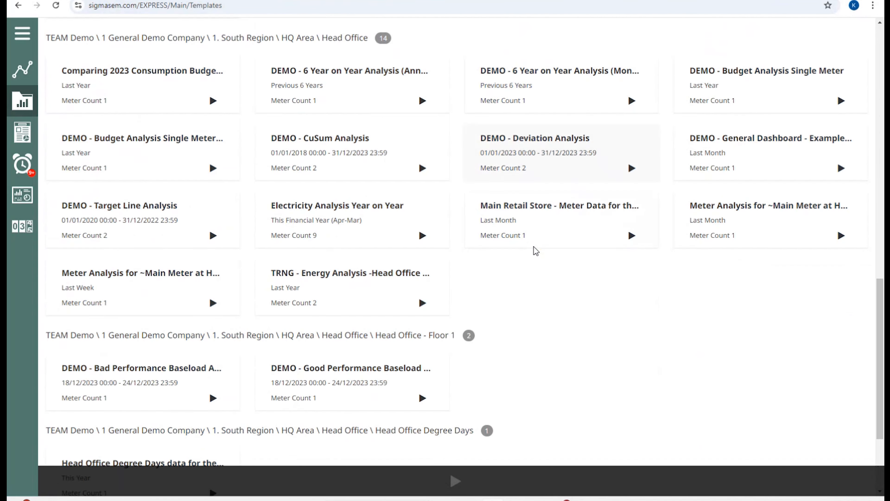
scroll(536, 250, "down", 1)
scroll(533, 249, "up", 3)
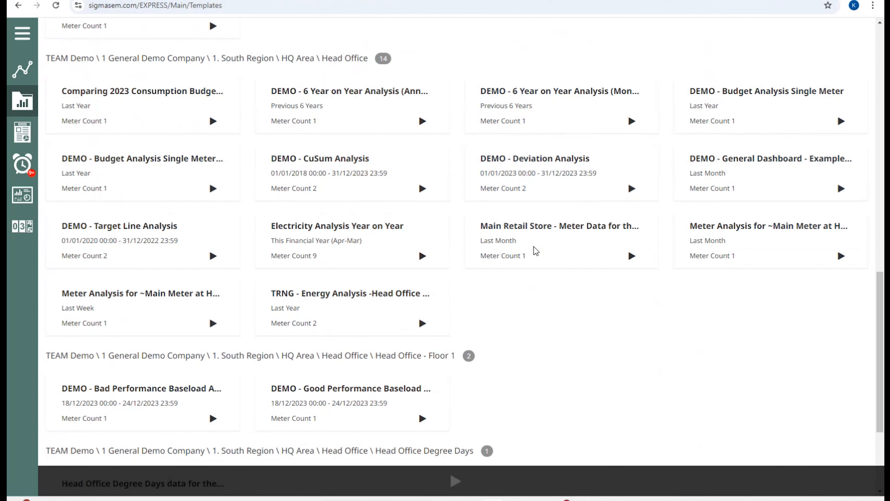
scroll(535, 251, "up", 1)
scroll(535, 250, "up", 9)
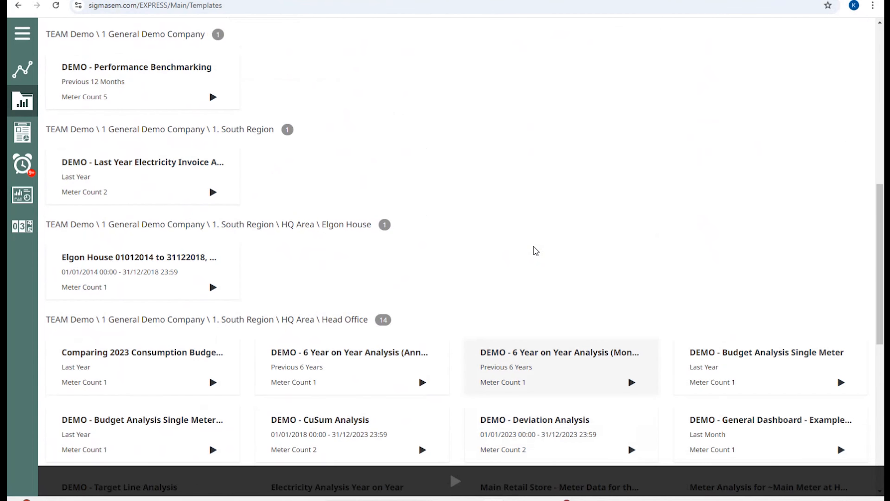
scroll(535, 250, "up", 3)
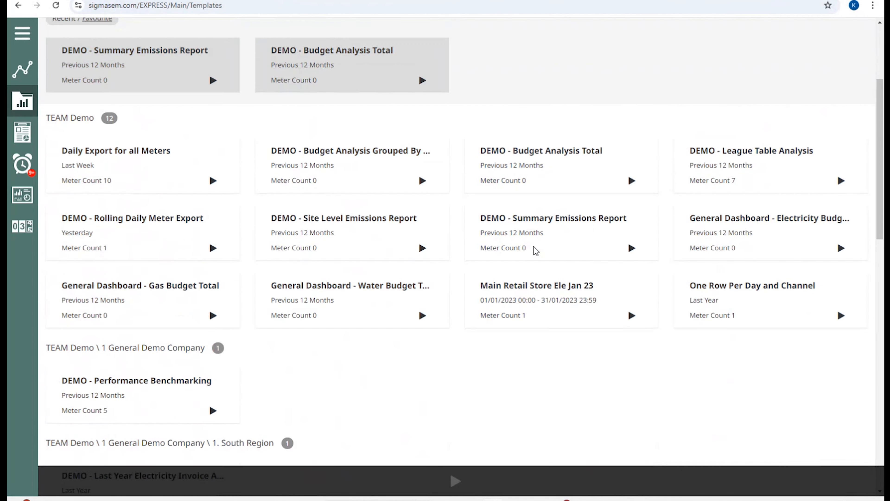
scroll(533, 249, "up", 3)
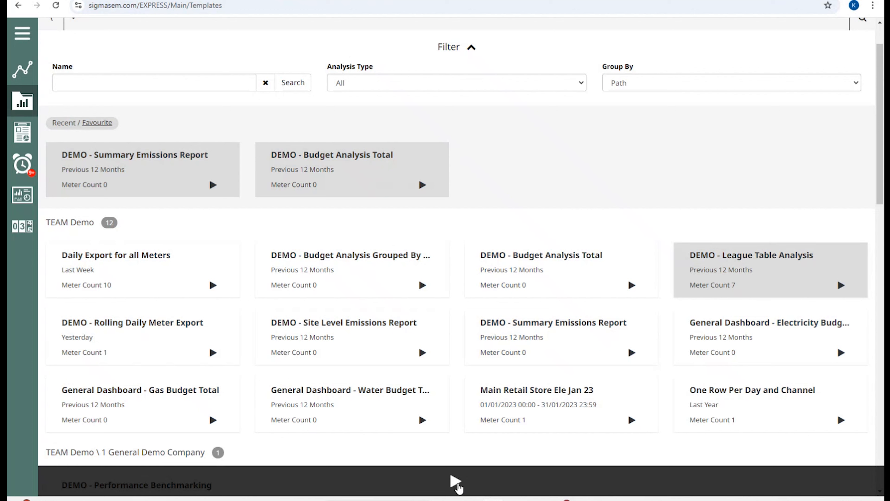
Step: Run the DEMO - League Table Analysis template as an on-screen chart and examine its chart and chart data
mouse_move(456, 484)
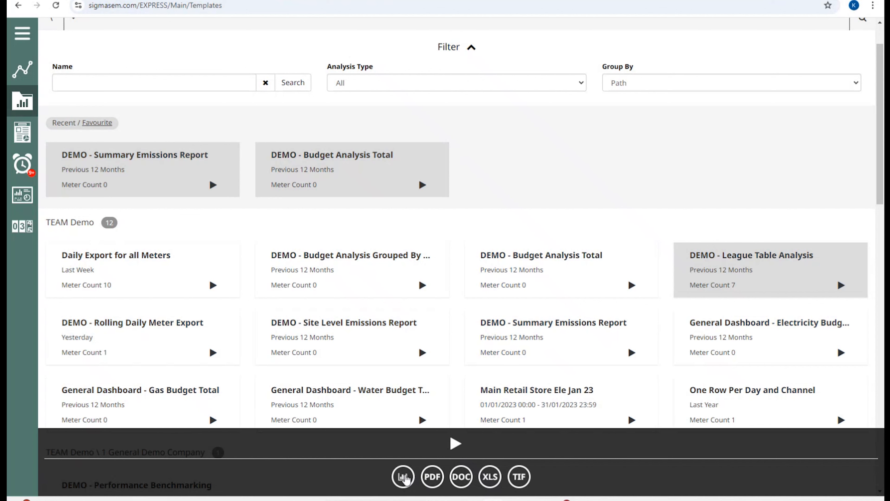
left_click(404, 477)
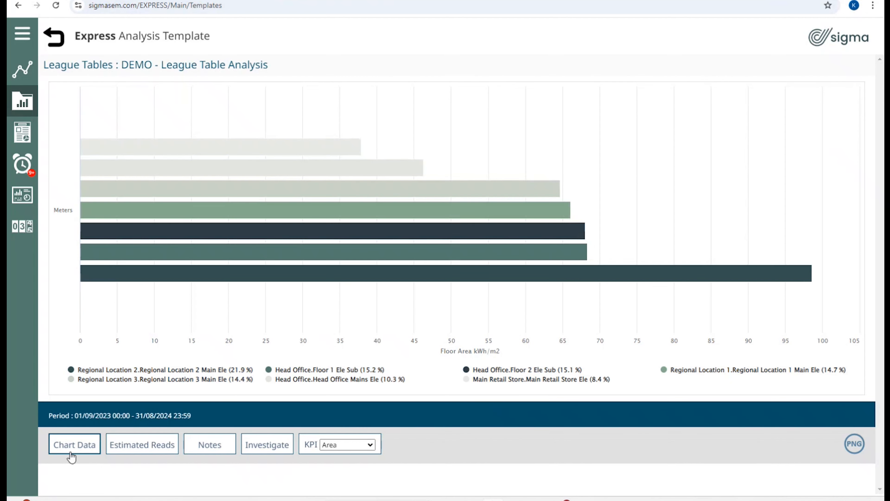
left_click(74, 445)
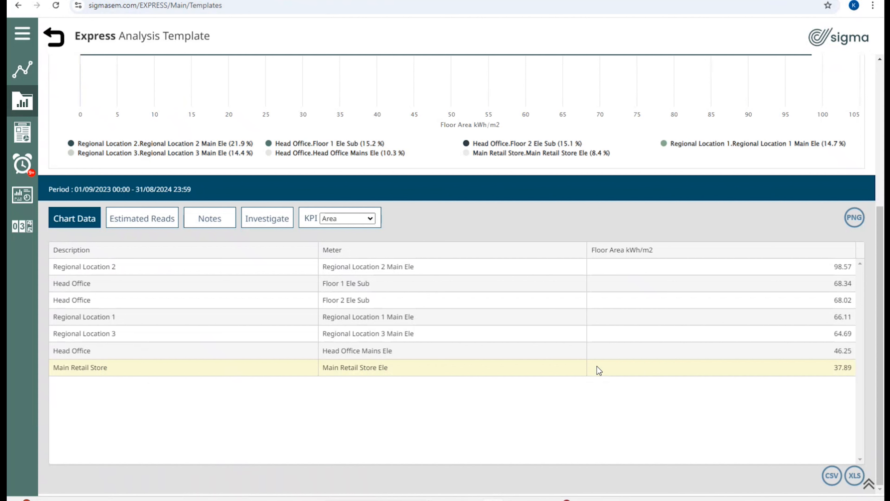
scroll(599, 370, "up", 5)
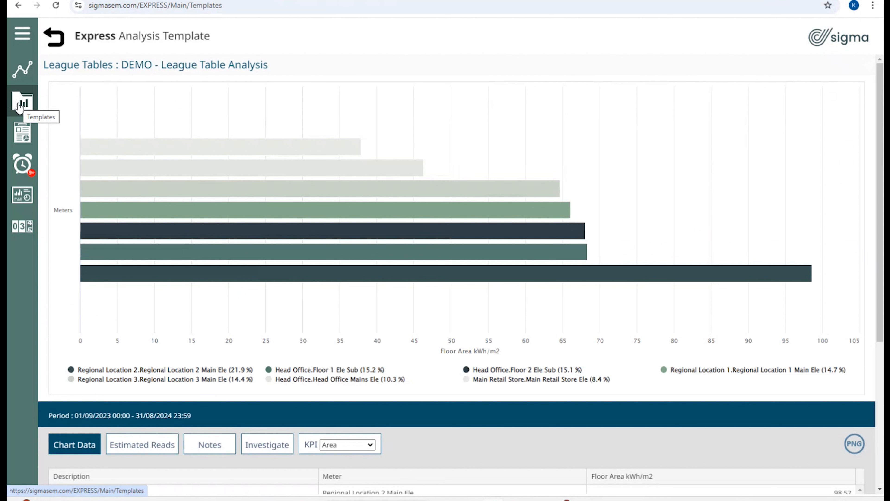
Step: Return to the Express template list and look over the recent and TEAM Demo templates
left_click(19, 107)
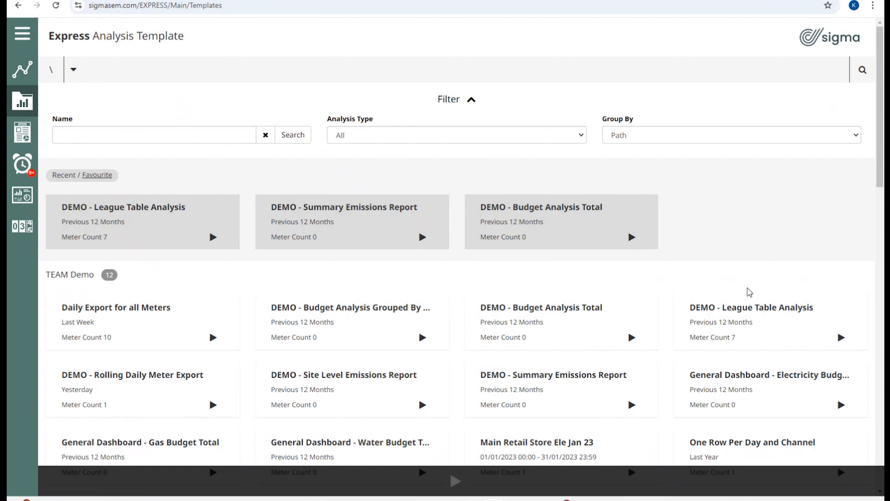
scroll(749, 292, "down", 6)
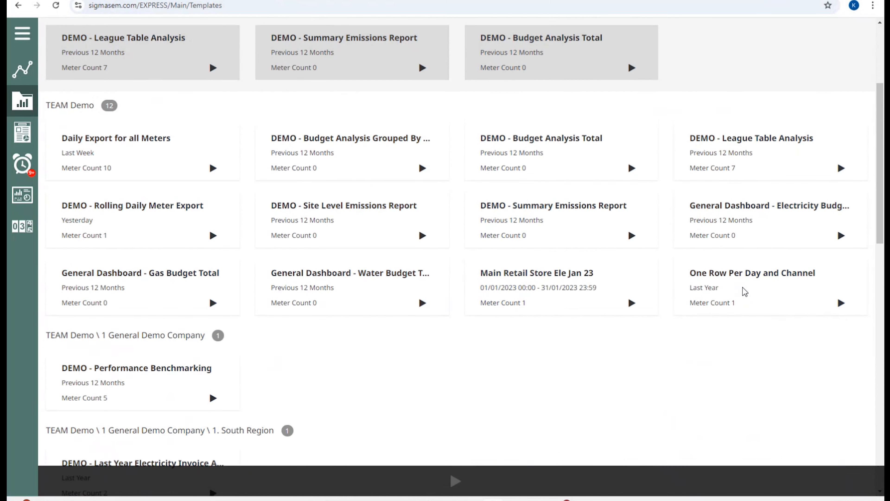
scroll(743, 291, "up", 6)
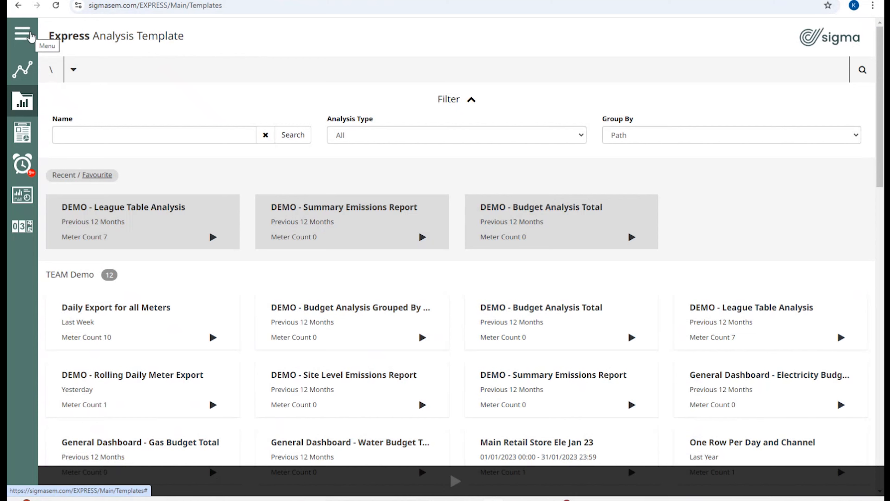
Step: Leave Express for the advanced version of Sigma and open its home page with the tree configuration
left_click(24, 35)
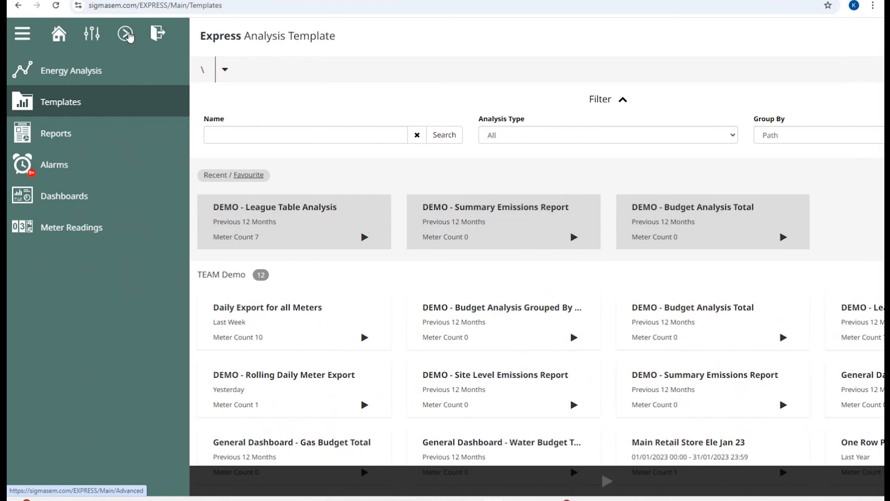
left_click(126, 34)
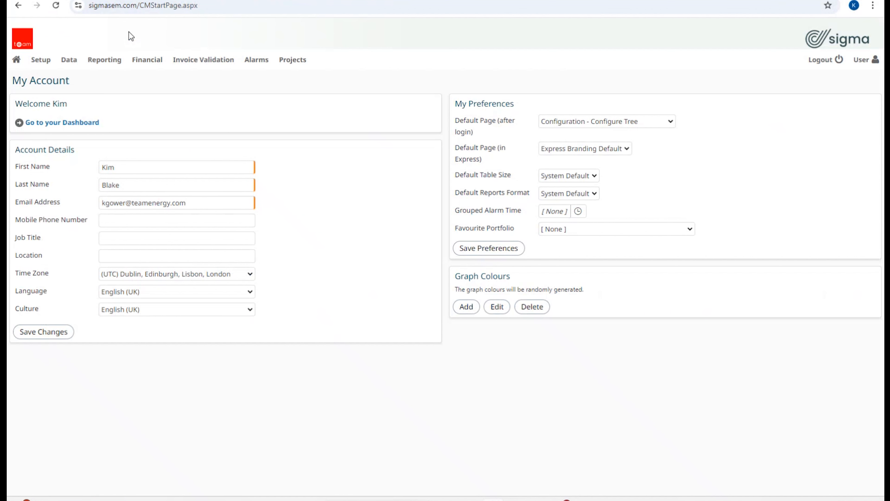
left_click(18, 61)
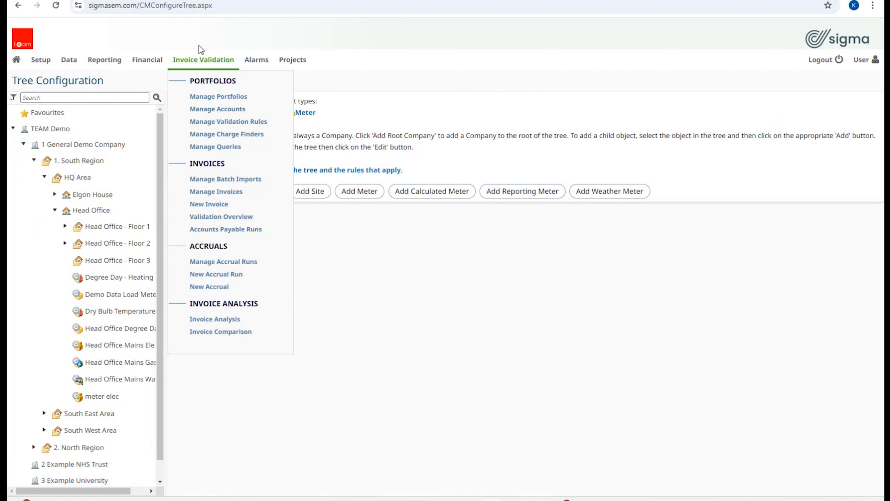
Step: Switch to the Sigma User Manual and expand the Analysis Reports - Running/Templates section to view its pages
left_click(210, 1)
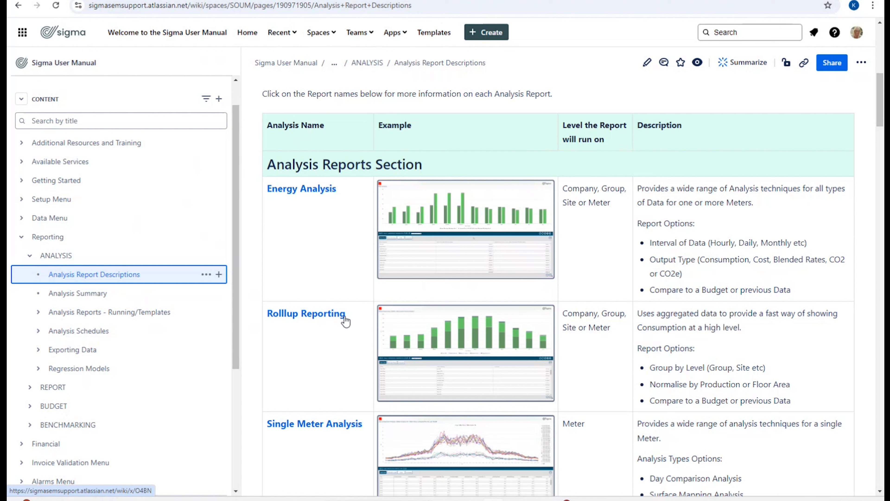
mouse_move(150, 319)
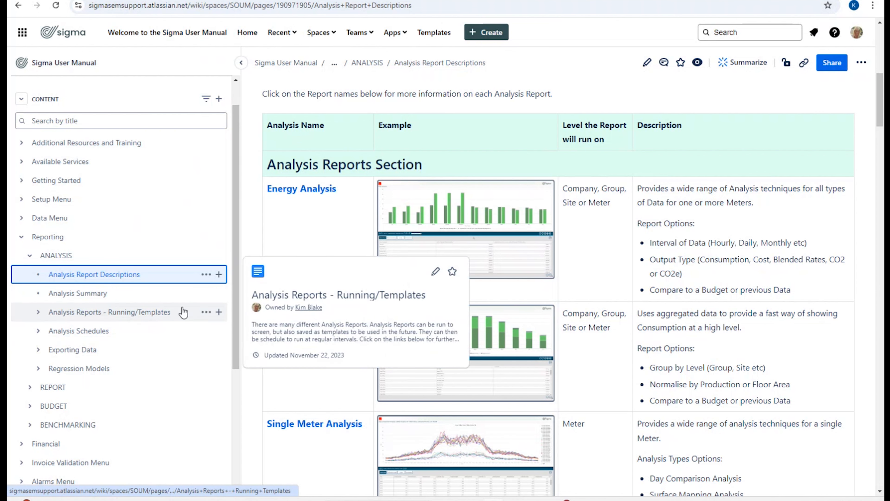
left_click(38, 312)
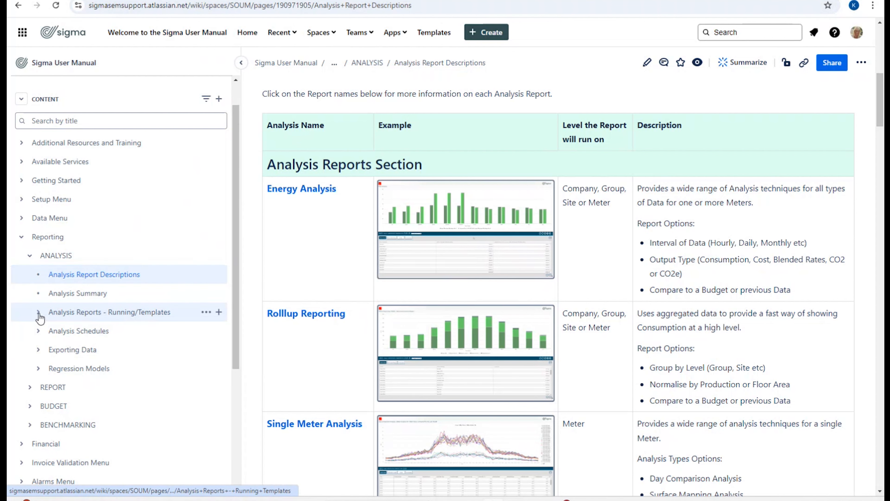
mouse_move(182, 337)
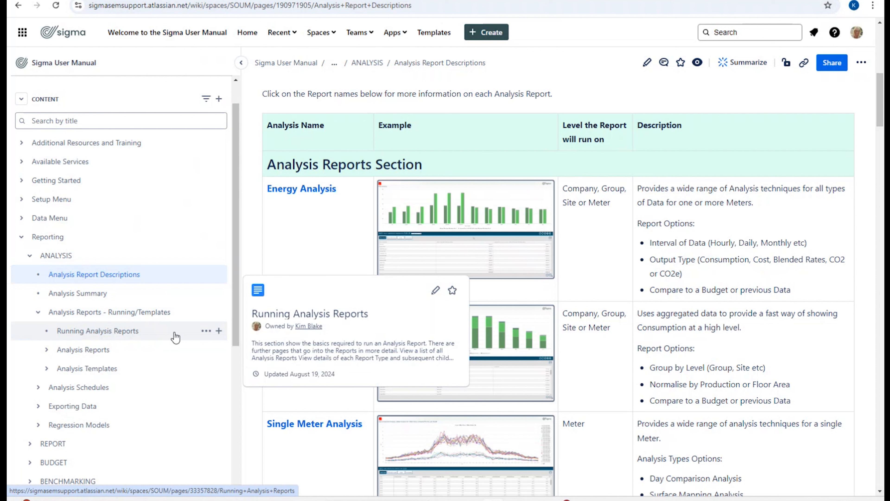
Step: Open the Energy Analysis page under Analysis Reports in the user manual and read through to the Graph Options guidance
left_click(47, 350)
mouse_move(178, 374)
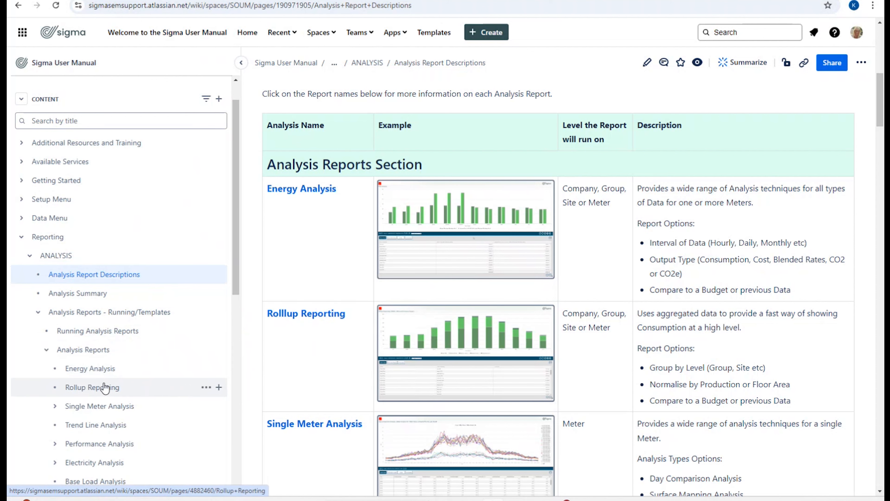
left_click(102, 374)
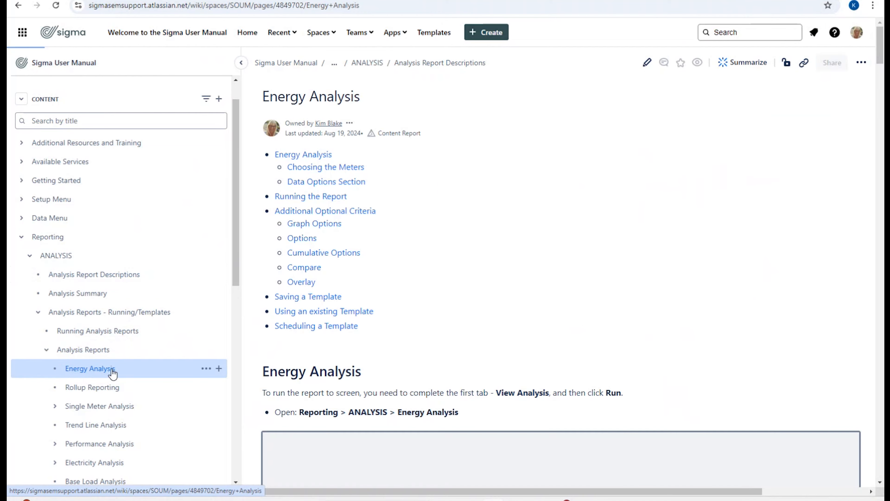
scroll(505, 305, "down", 2)
scroll(505, 306, "down", 10)
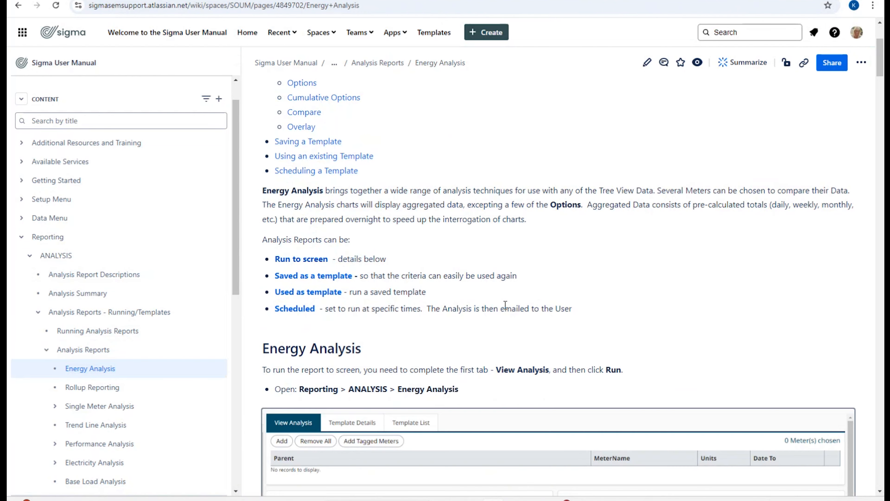
scroll(505, 313, "down", 13)
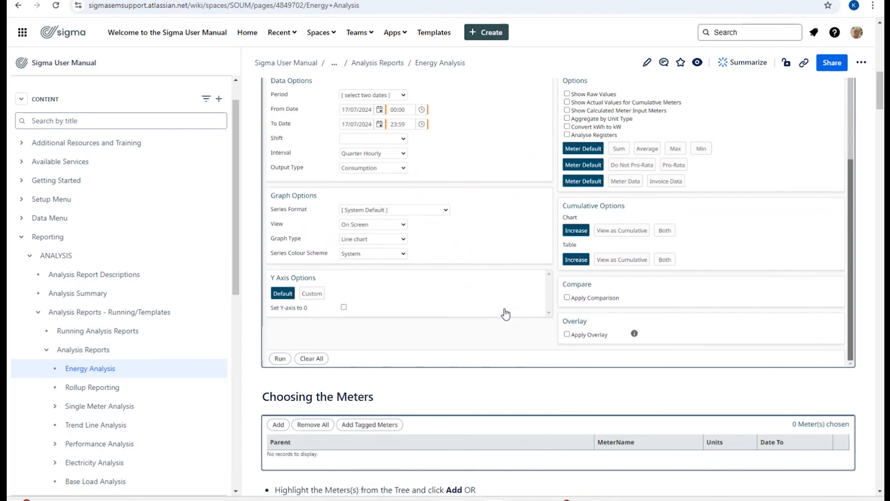
scroll(505, 313, "down", 12)
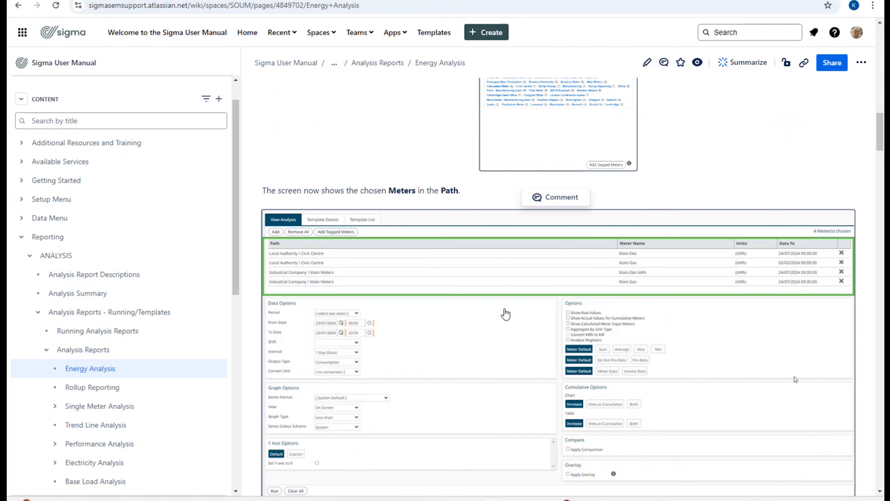
scroll(505, 313, "down", 20)
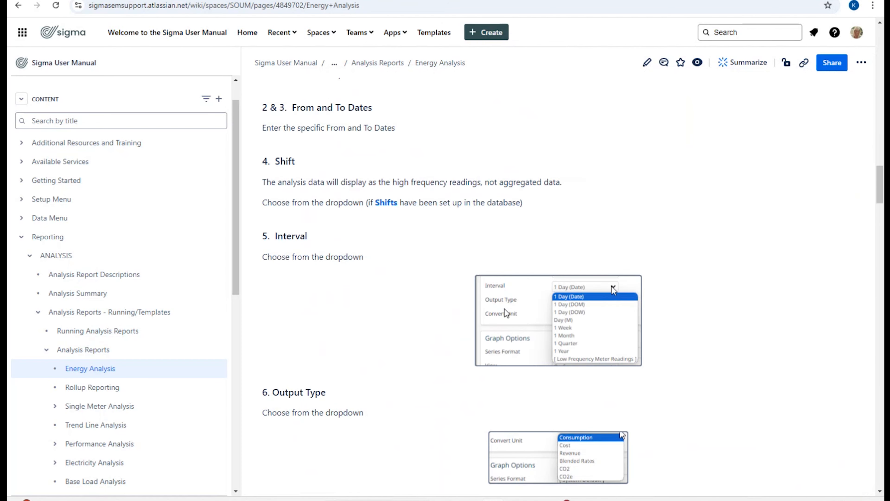
scroll(505, 313, "down", 7)
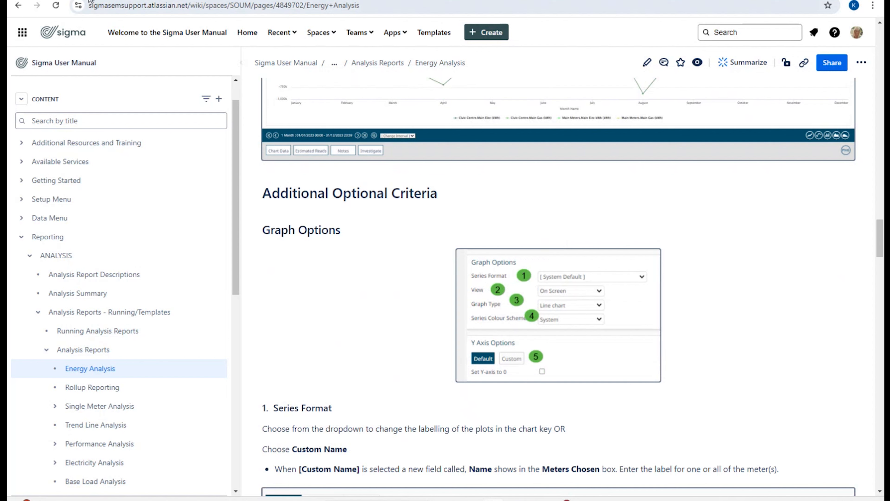
Step: Switch back to Sigma, open the Energy Analysis report and look over its data, graph and comparison options
left_click(102, 0)
mouse_move(99, 56)
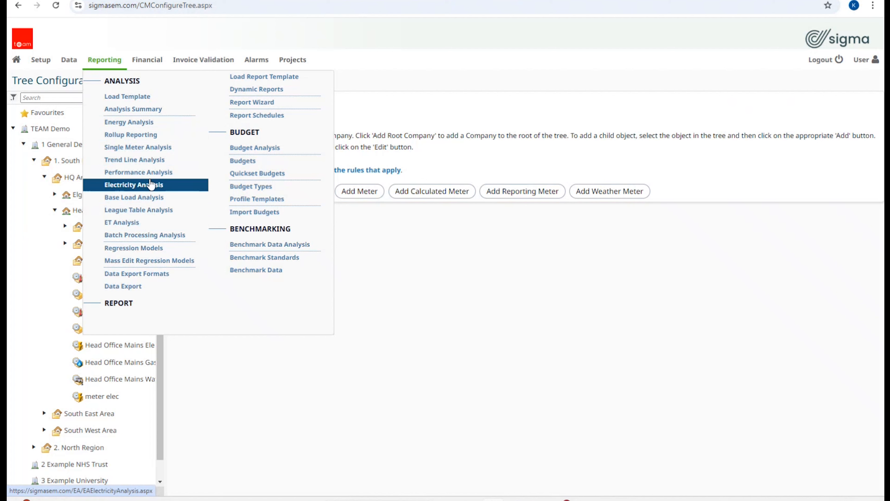
left_click(141, 127)
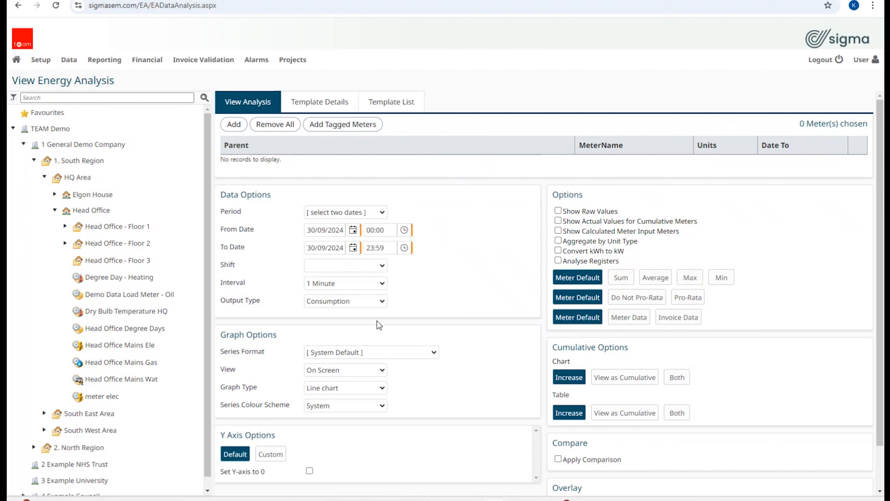
scroll(377, 321, "down", 1)
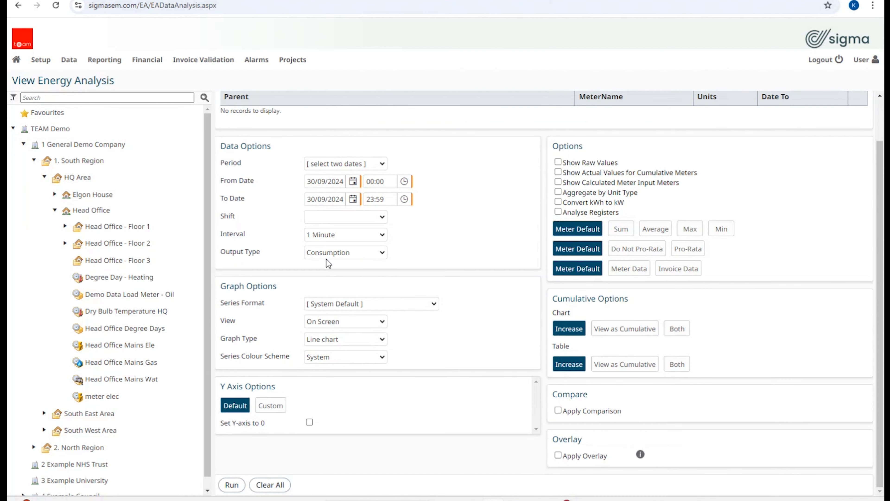
scroll(329, 262, "up", 2)
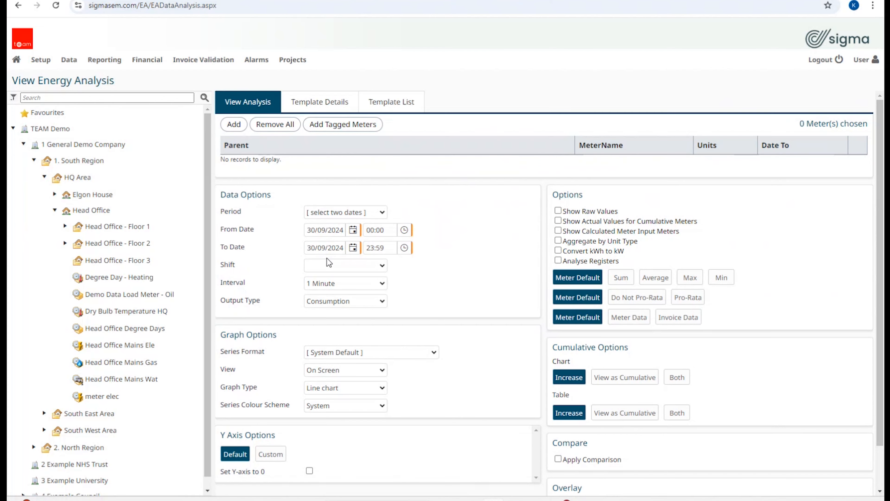
Step: Select DEMO - 6 Year on Year Analysis (Annual) among the saved Energy Analysis templates, and open the Load Template page for all analyses
left_click(386, 102)
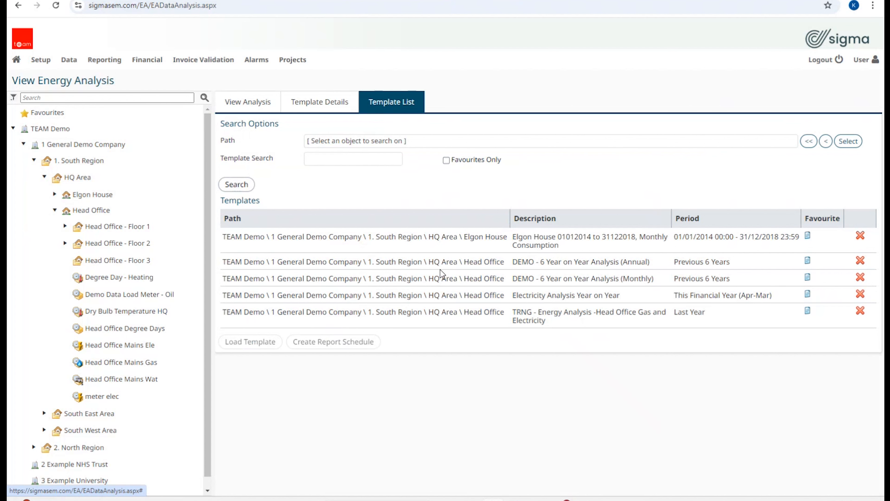
left_click(444, 262)
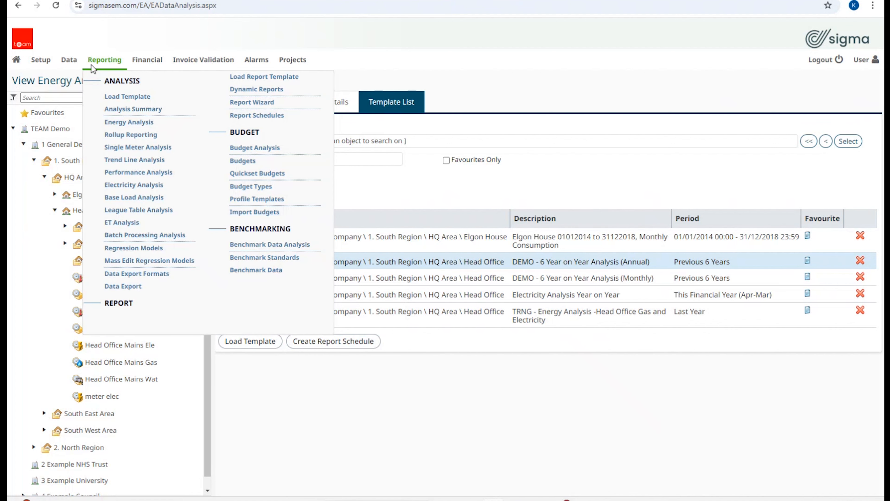
left_click(123, 99)
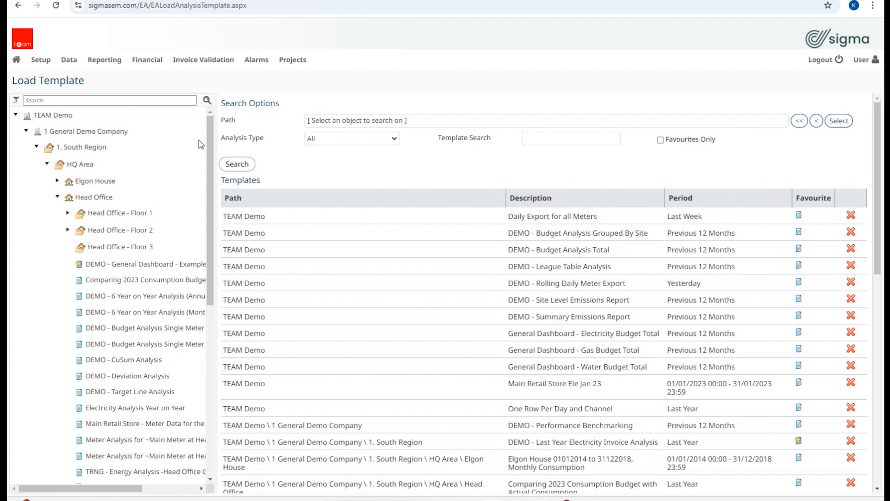
Step: Open the report schedules list and view the available report type filters, leaving Analysis selected
left_click(111, 62)
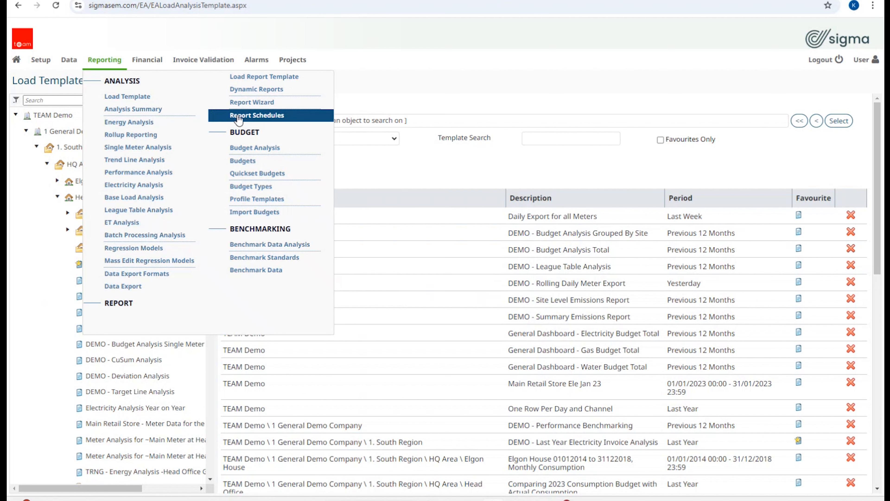
left_click(293, 119)
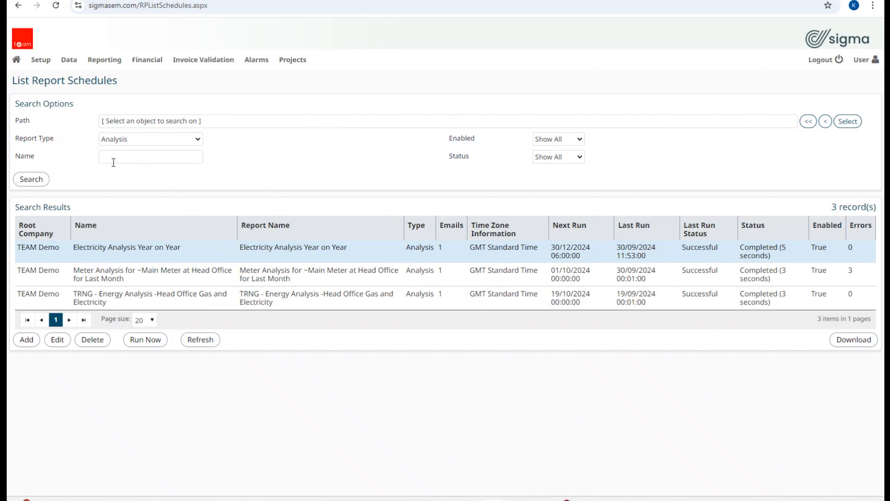
left_click(196, 141)
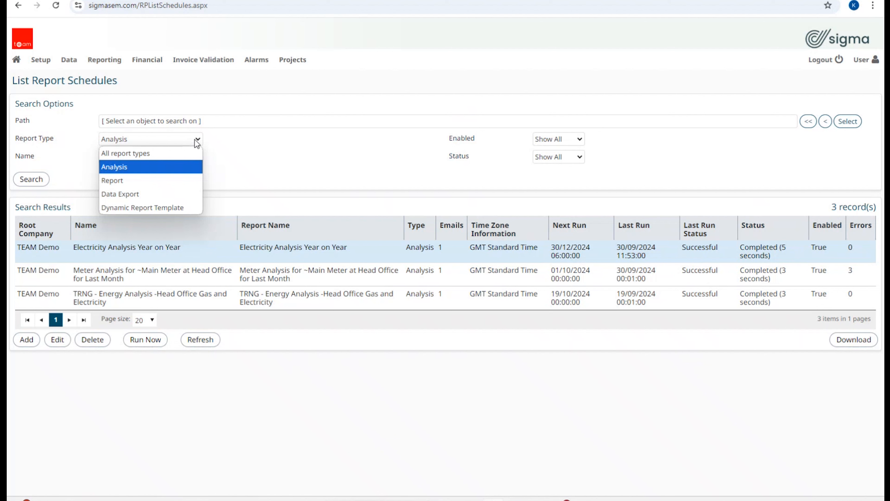
left_click(325, 157)
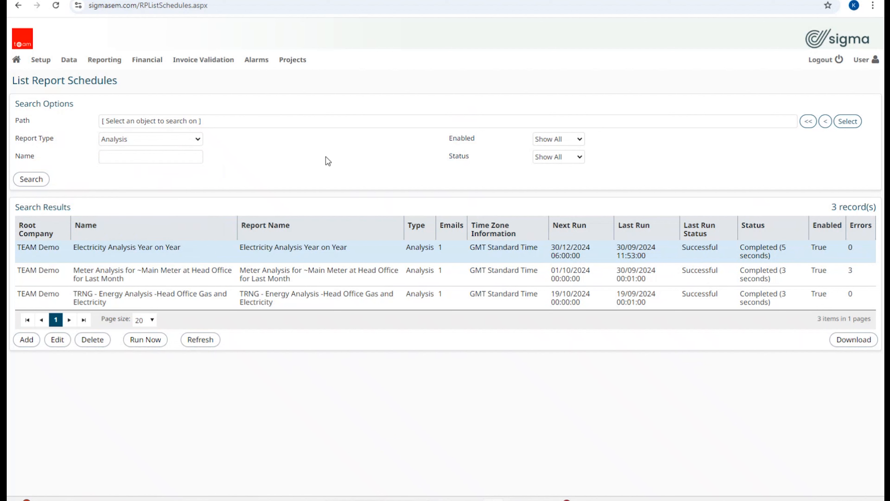